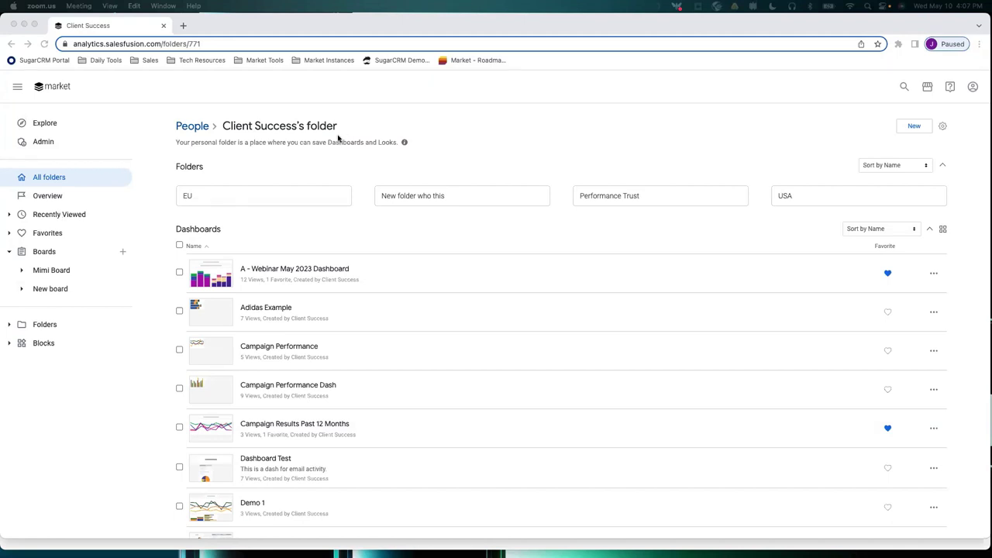
# Step: Show the explore list filtered by 'automate' to list the SalesfusionAutomate explores
pyautogui.click(45, 128)
pyautogui.click(45, 125)
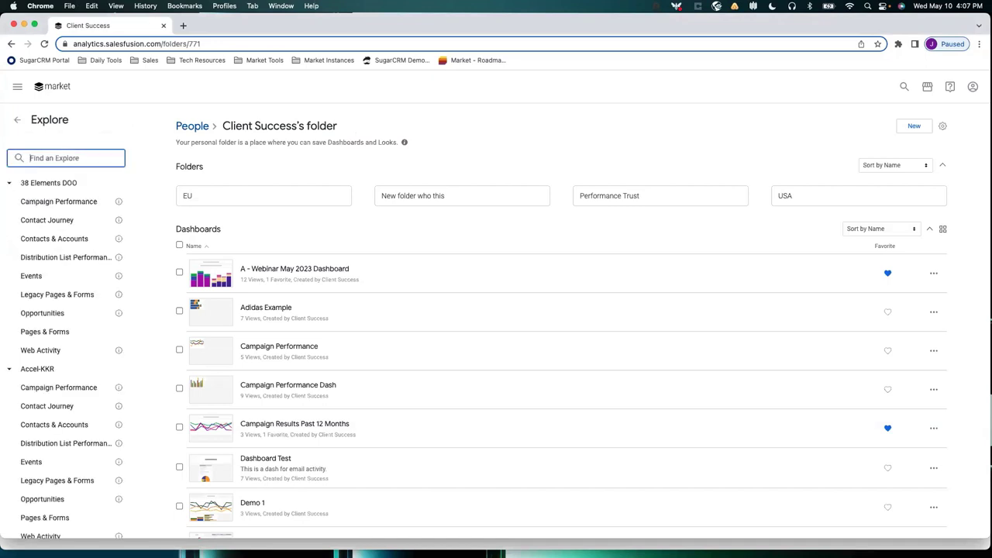
pyautogui.write('automate')
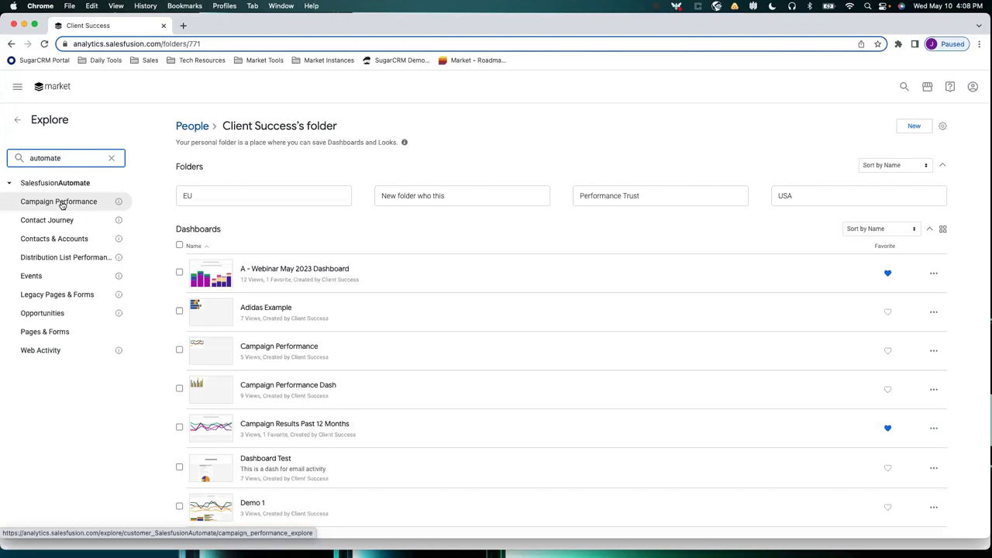
# Step: Open Campaign Performance, reviewing filters Sent Date past 1 years and Contacts Is Deleted No, plus the Visualization panel
pyautogui.click(62, 205)
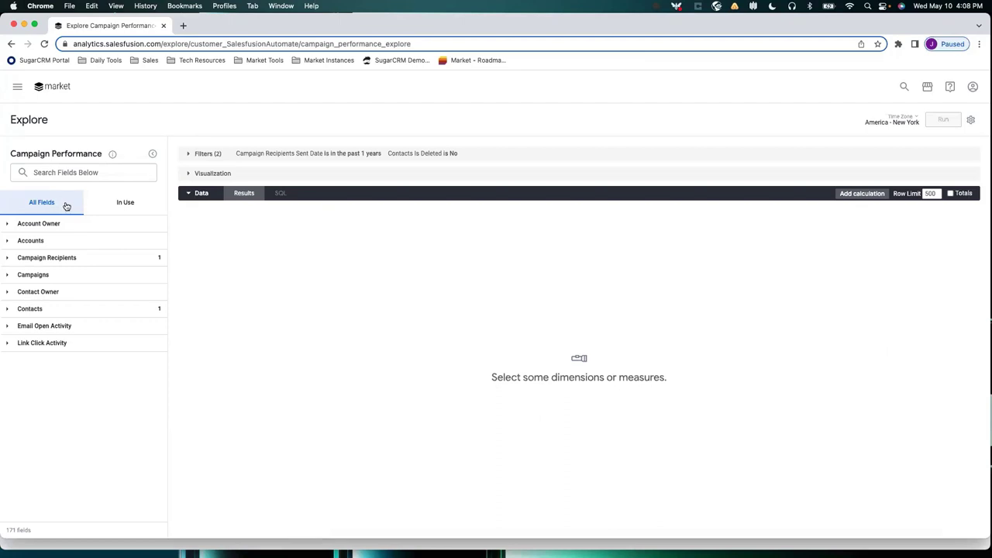
pyautogui.click(192, 154)
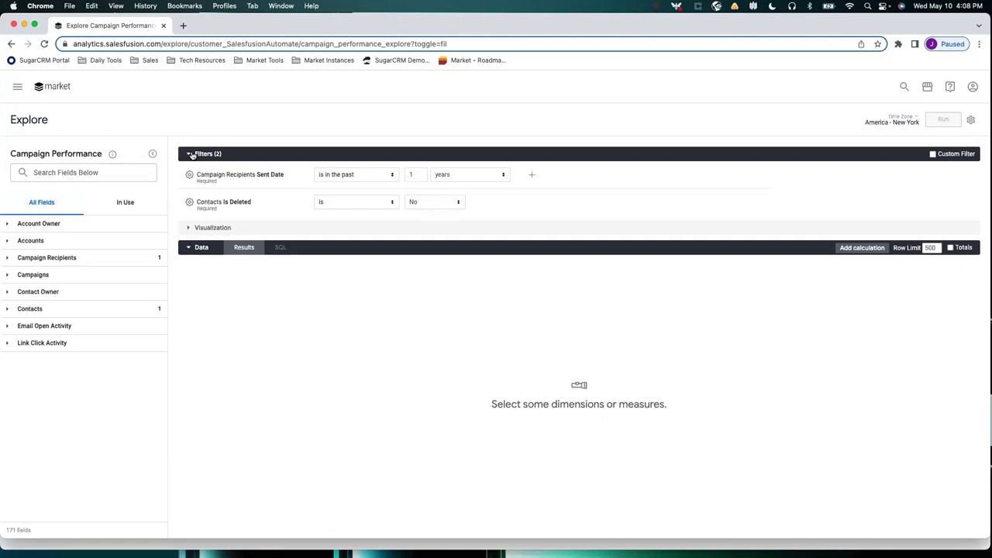
pyautogui.click(192, 155)
pyautogui.click(191, 175)
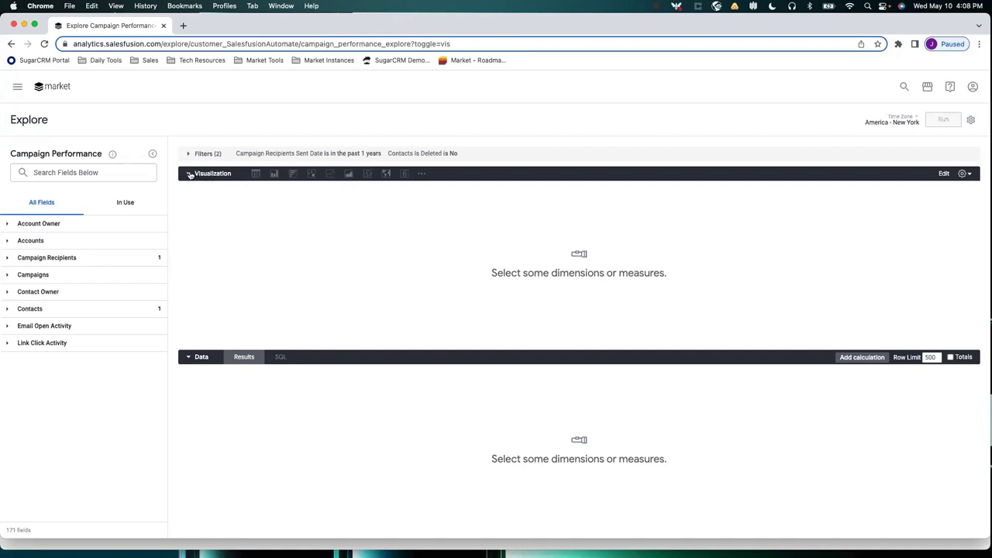
pyautogui.click(190, 174)
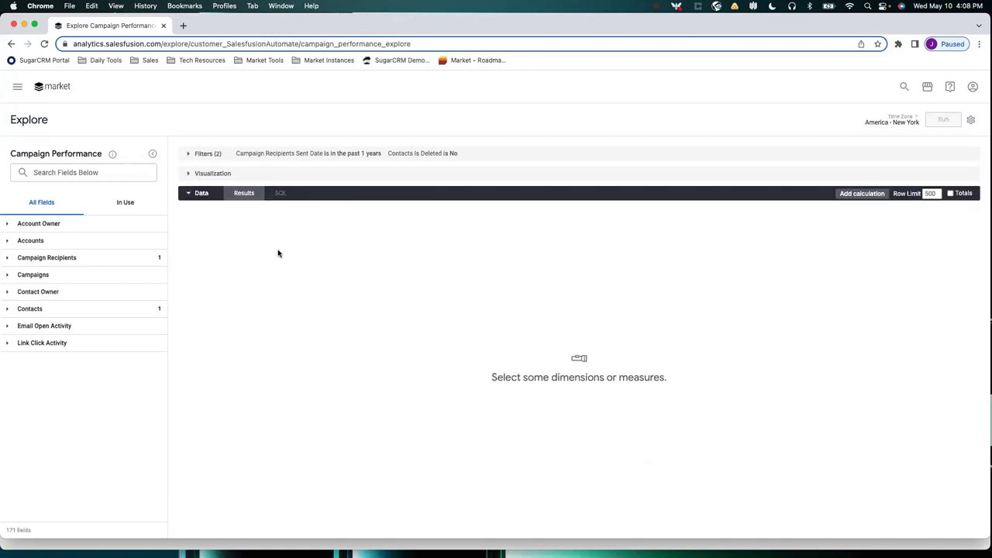
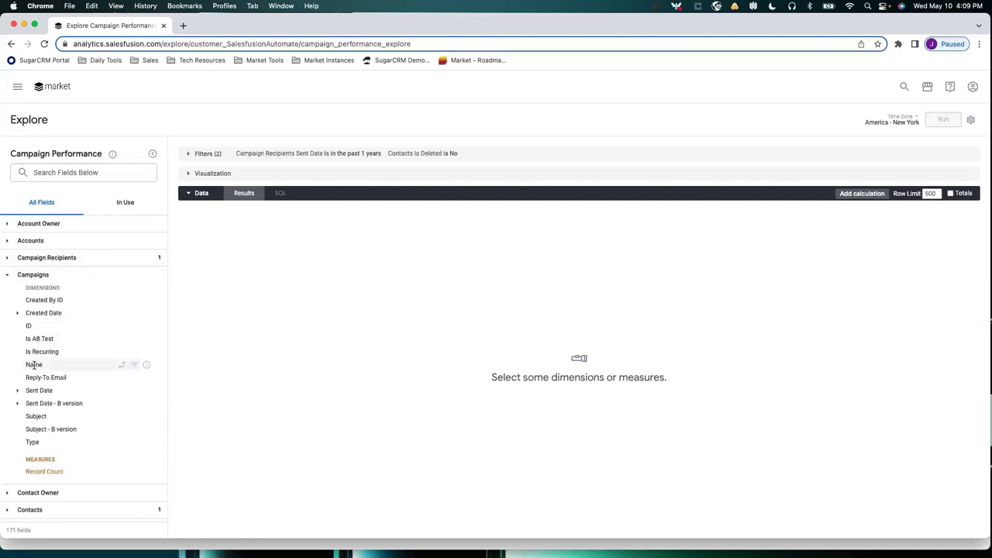
# Step: Add the Campaigns Name dimension to the query
pyautogui.click(37, 364)
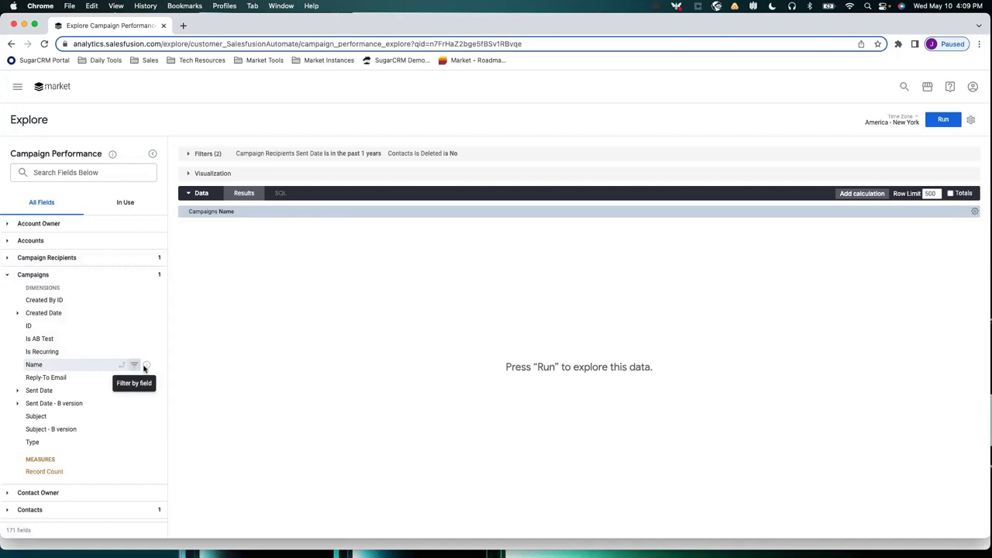
pyautogui.click(974, 214)
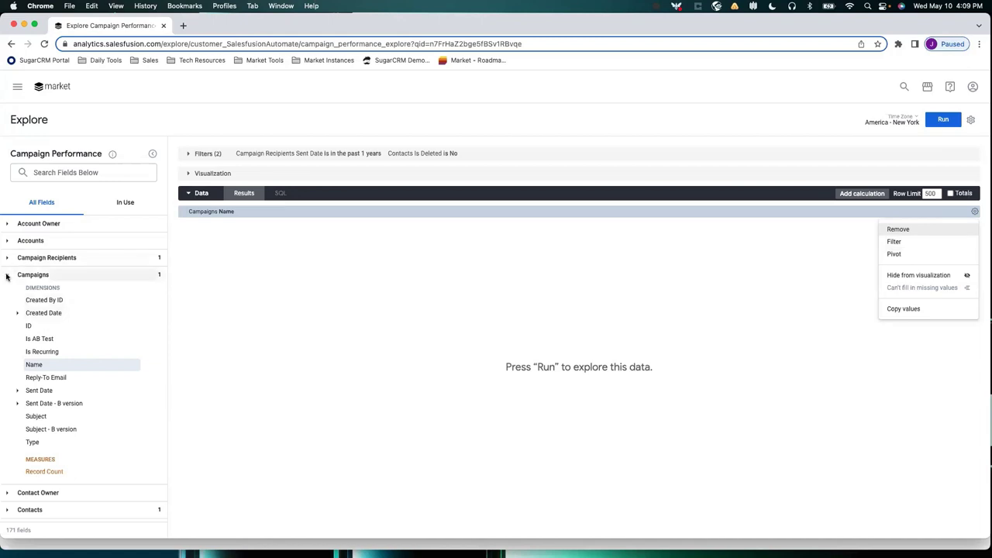
pyautogui.click(7, 275)
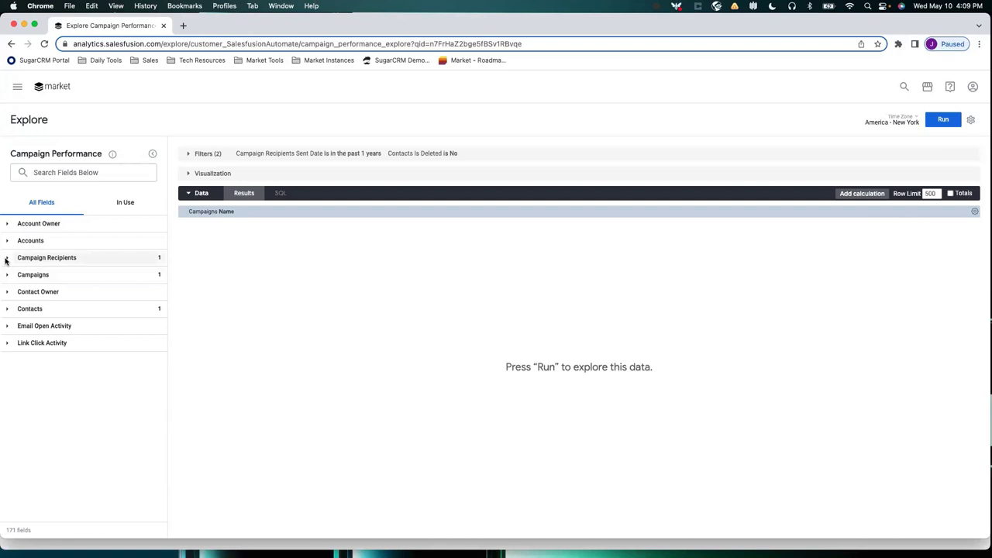
# Step: Add the Unique Opens % and Unique Click % measures from Campaign Recipients
pyautogui.click(6, 259)
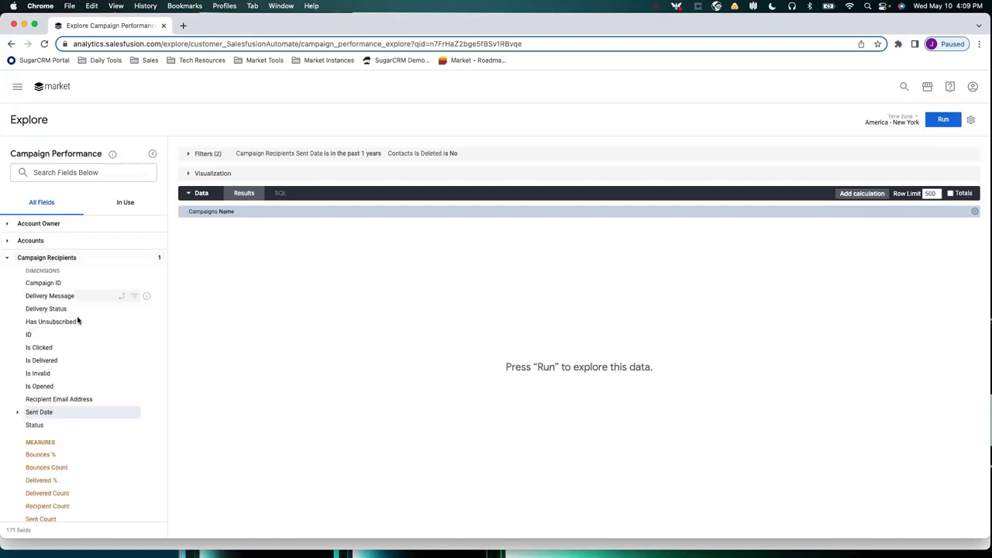
pyautogui.scroll(-5, 86, 325)
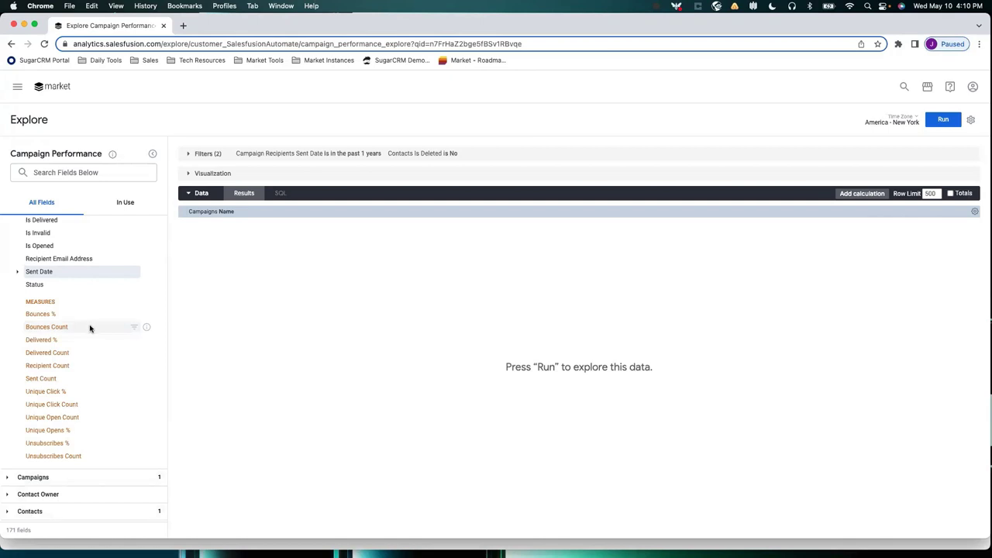
pyautogui.click(52, 430)
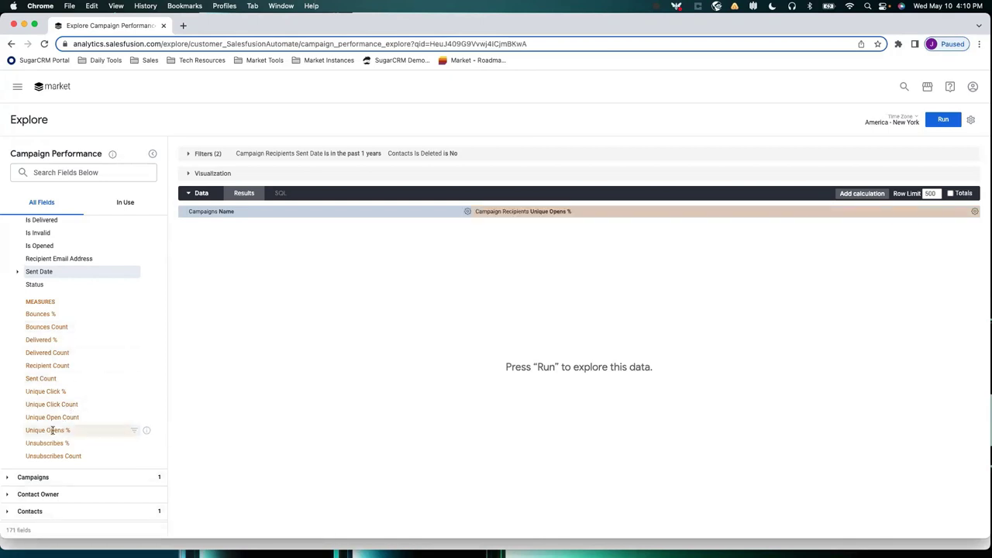
pyautogui.click(48, 391)
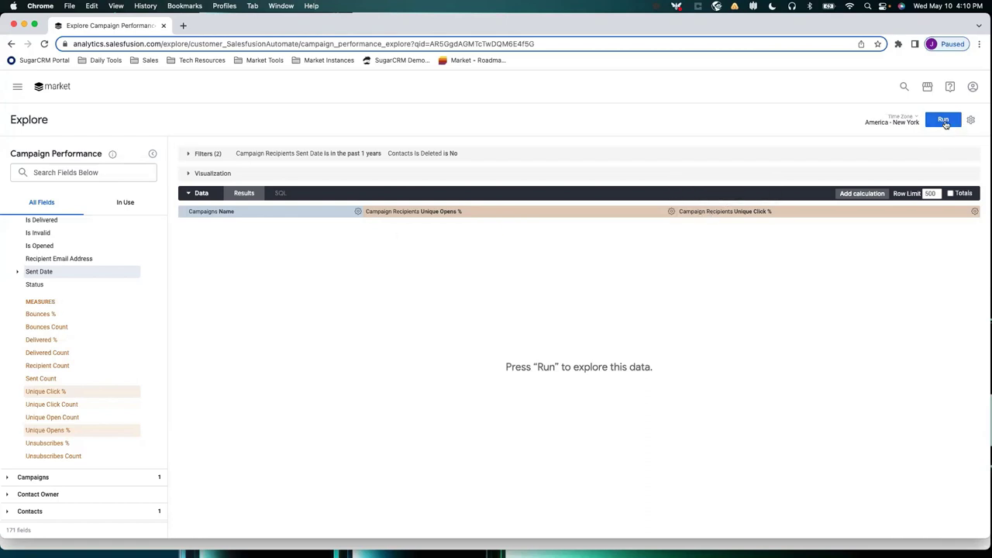
# Step: Run the query, returning one campaign row with 0 Unique Opens % and 0 Unique Click %
pyautogui.click(943, 120)
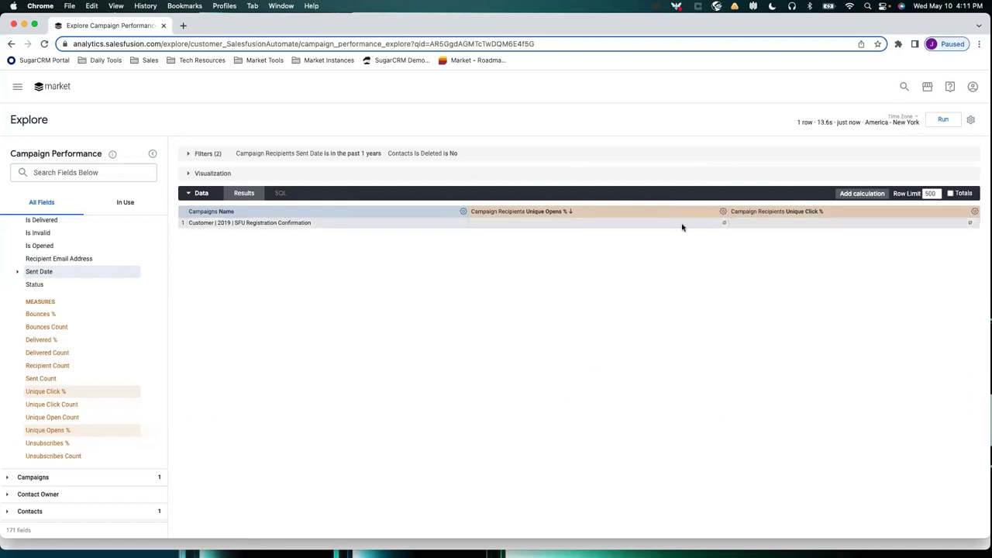
# Step: Change the Sent Date filter to the past 12 months
pyautogui.click(189, 155)
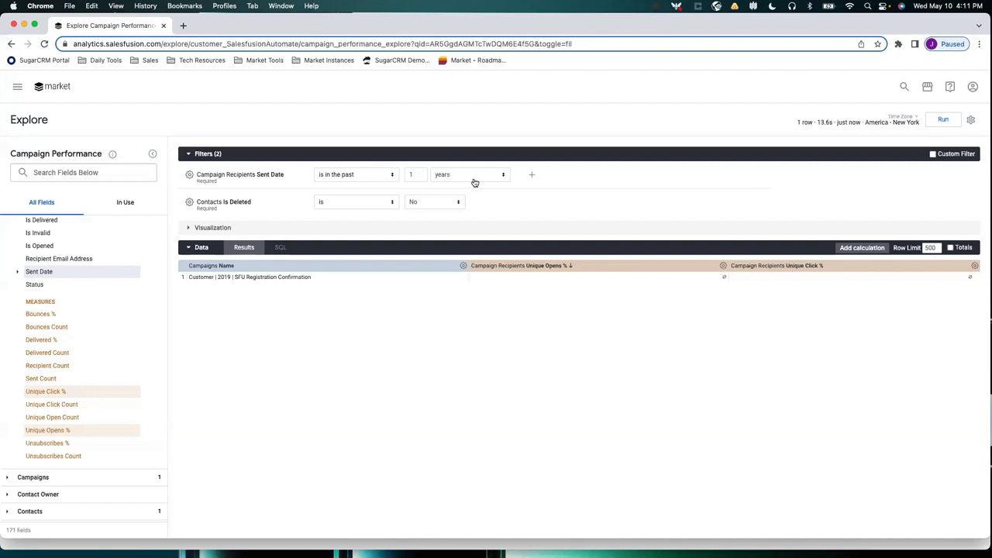
pyautogui.doubleClick(405, 174)
pyautogui.write('12')
pyautogui.click(471, 179)
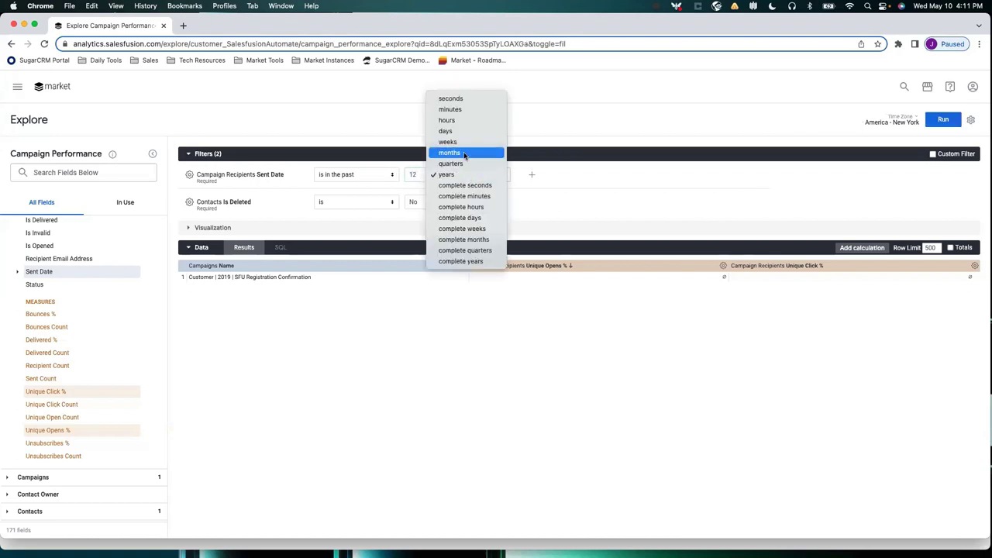
pyautogui.click(471, 152)
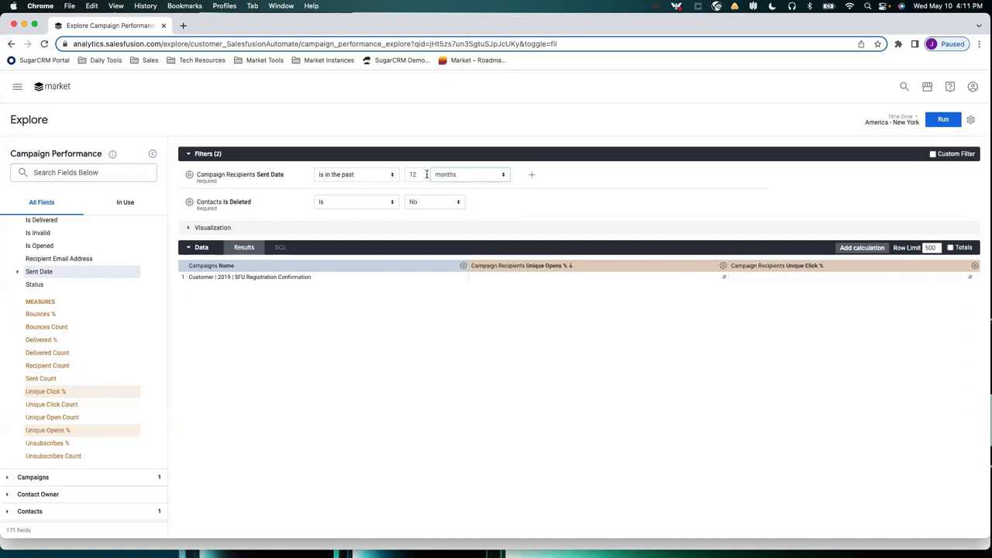
# Step: Widen the Sent Date filter to 36 months and rerun, returning 64 campaigns
pyautogui.moveTo(416, 175); pyautogui.dragTo(404, 175)
pyautogui.write('36')
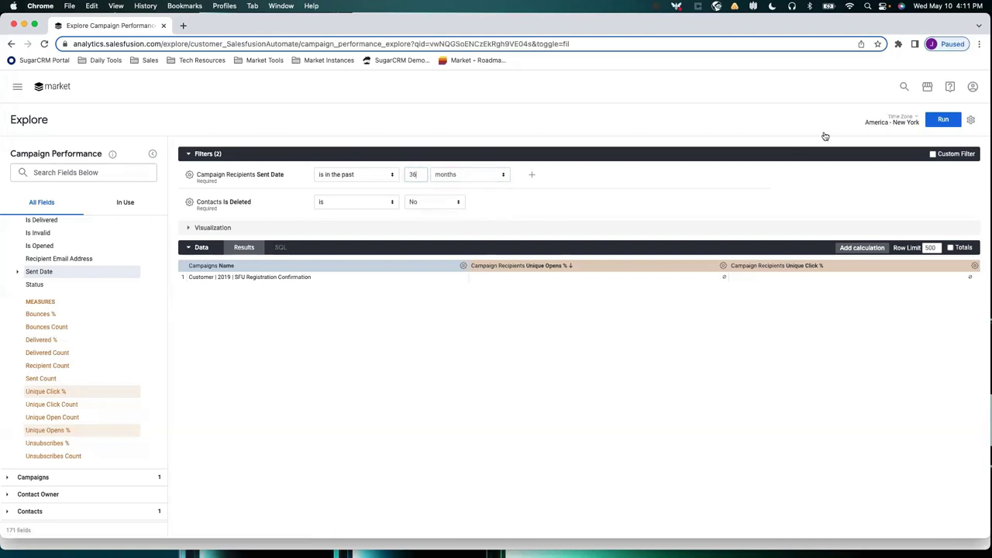
pyautogui.click(942, 119)
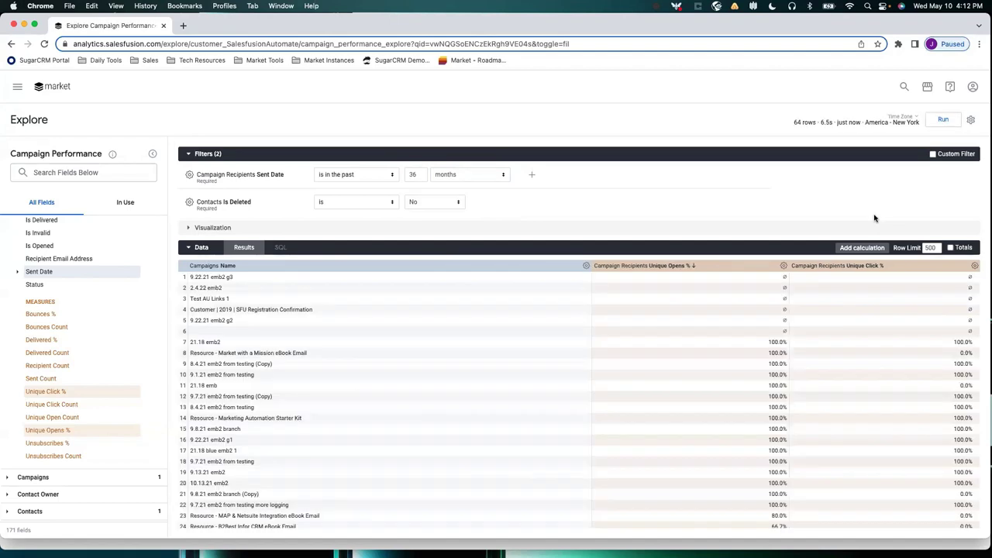
pyautogui.scroll(-10, 833, 331)
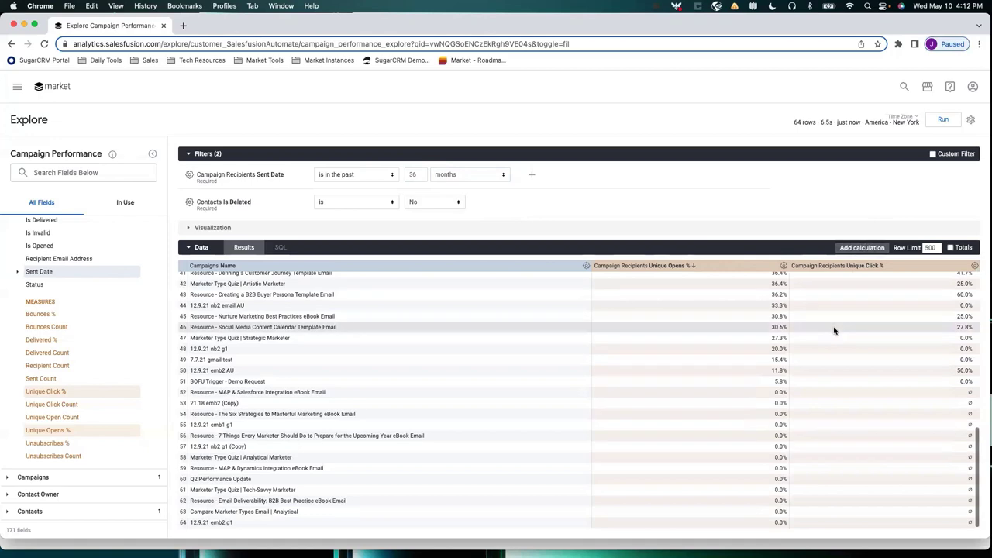
pyautogui.scroll(10, 833, 331)
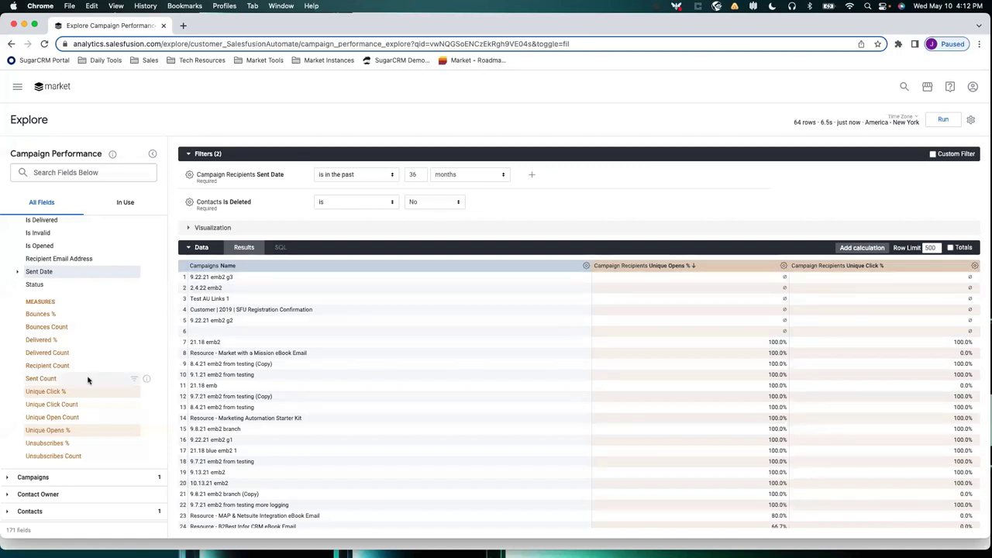
pyautogui.scroll(-1, 69, 379)
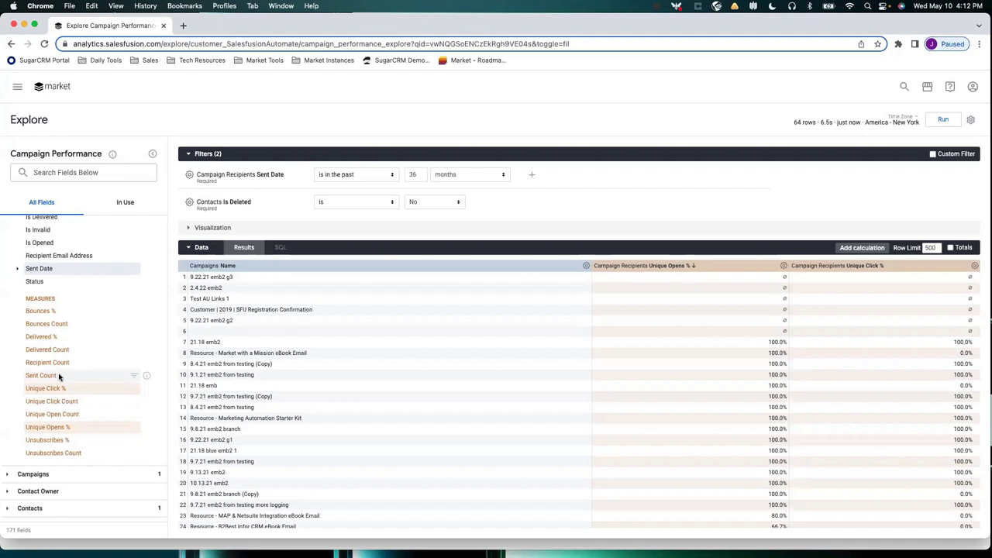
# Step: Add a Sent Count filter of greater than or equal to 100 and run it
pyautogui.click(134, 377)
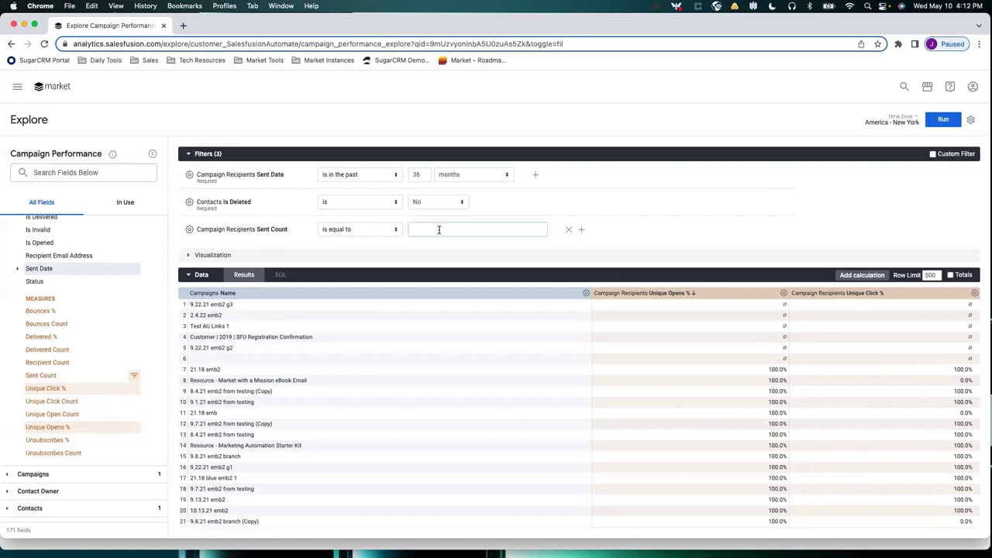
pyautogui.write('100')
pyautogui.click(395, 230)
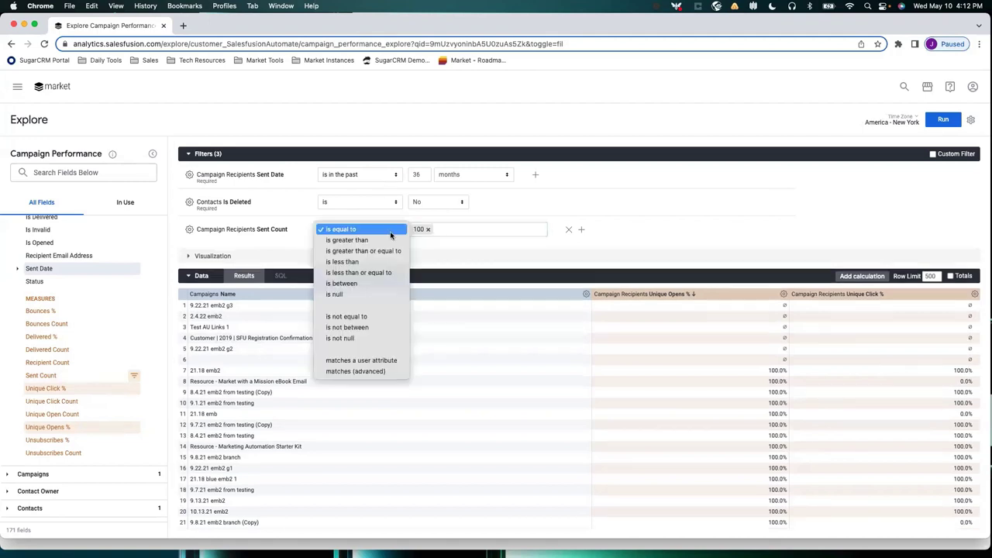
pyautogui.click(374, 251)
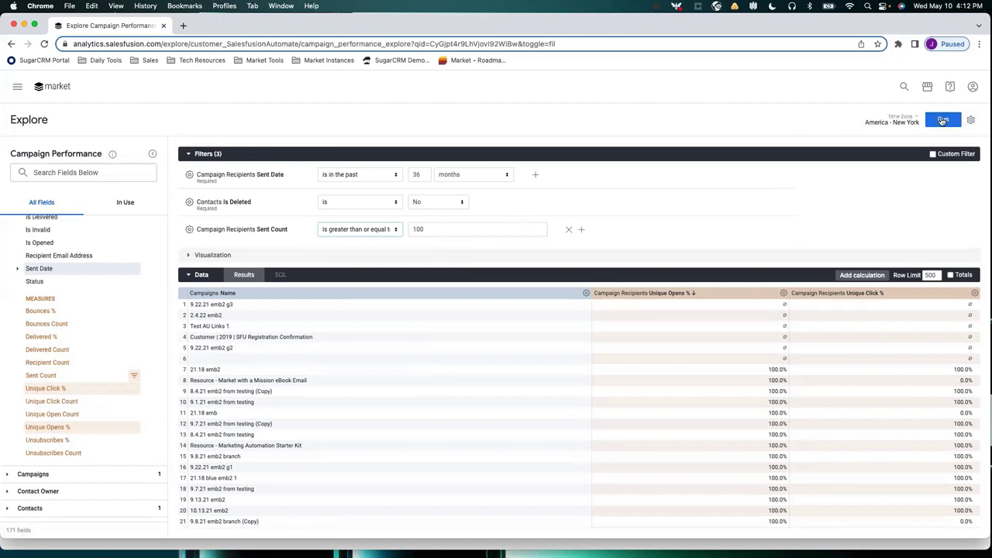
pyautogui.click(942, 121)
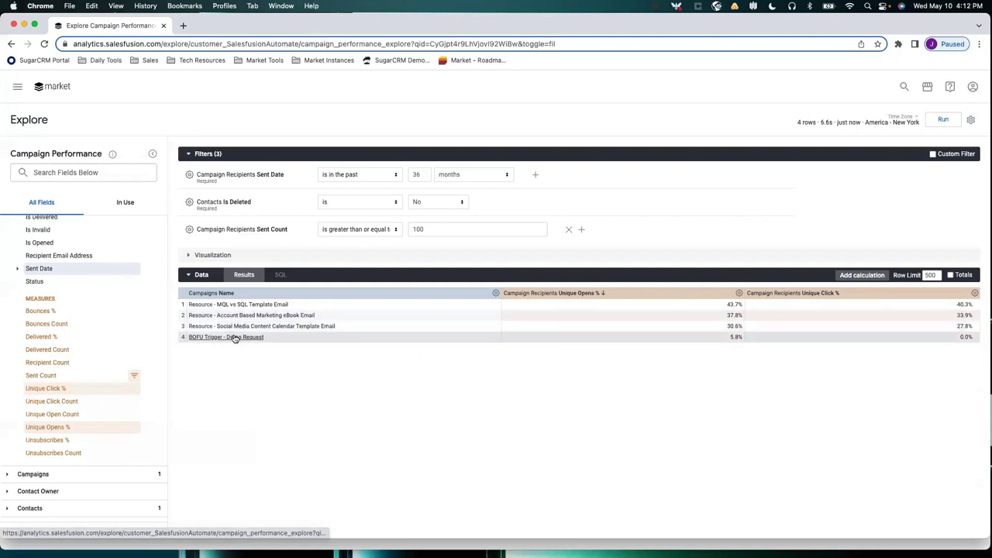
# Step: Lower the Sent Count threshold to 50, then 20, rerunning to leave 11 rows
pyautogui.click(425, 229)
pyautogui.moveTo(425, 228); pyautogui.dragTo(390, 229)
pyautogui.write('50')
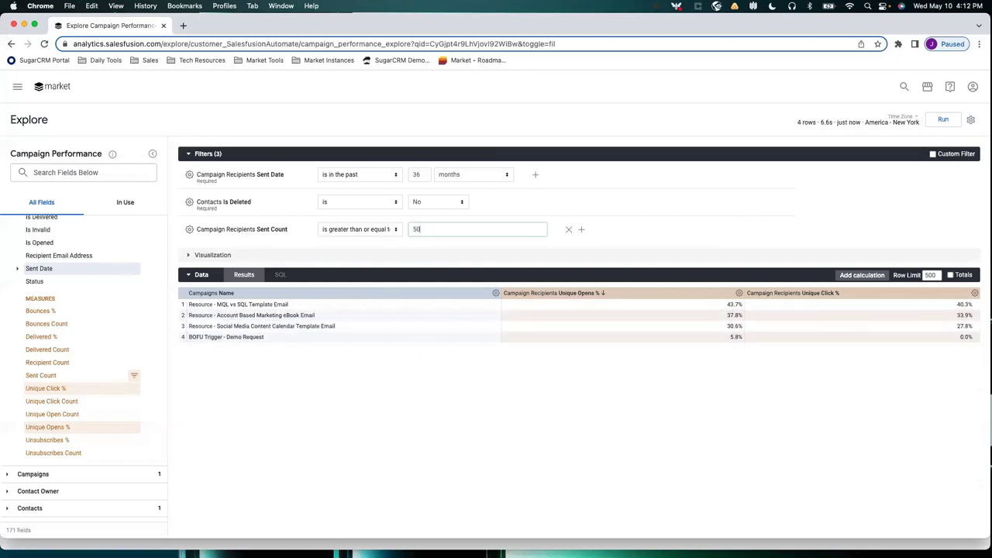
pyautogui.click(943, 119)
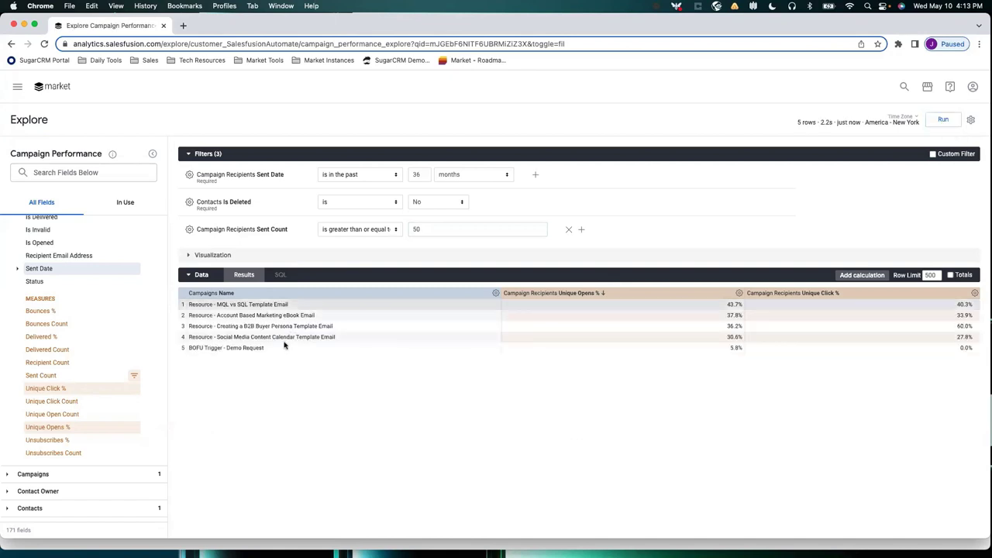
pyautogui.doubleClick(424, 228)
pyautogui.write('20')
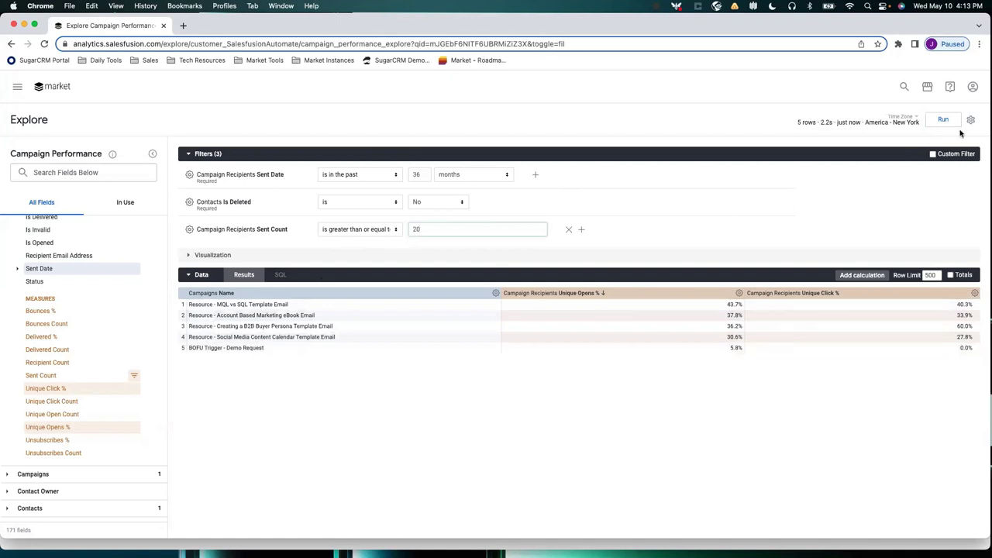
pyautogui.press('Return')
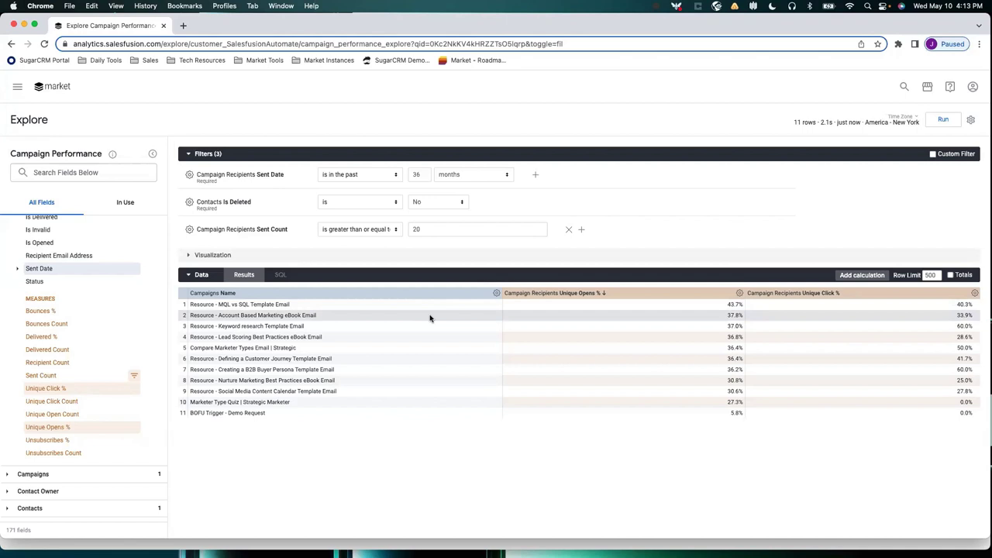
# Step: Collapse the filters and results table and expand the Visualization section
pyautogui.click(189, 153)
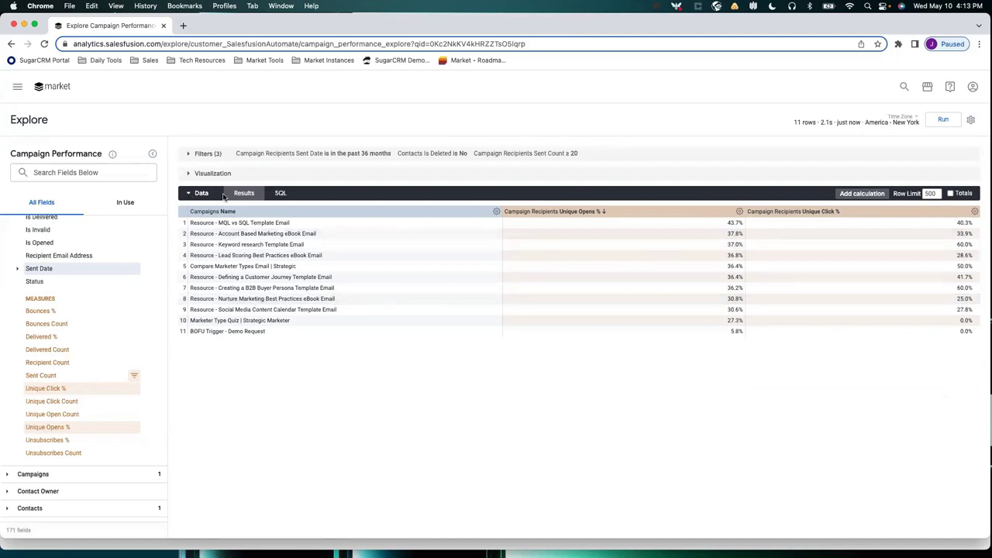
pyautogui.moveTo(598, 213)
pyautogui.click(188, 194)
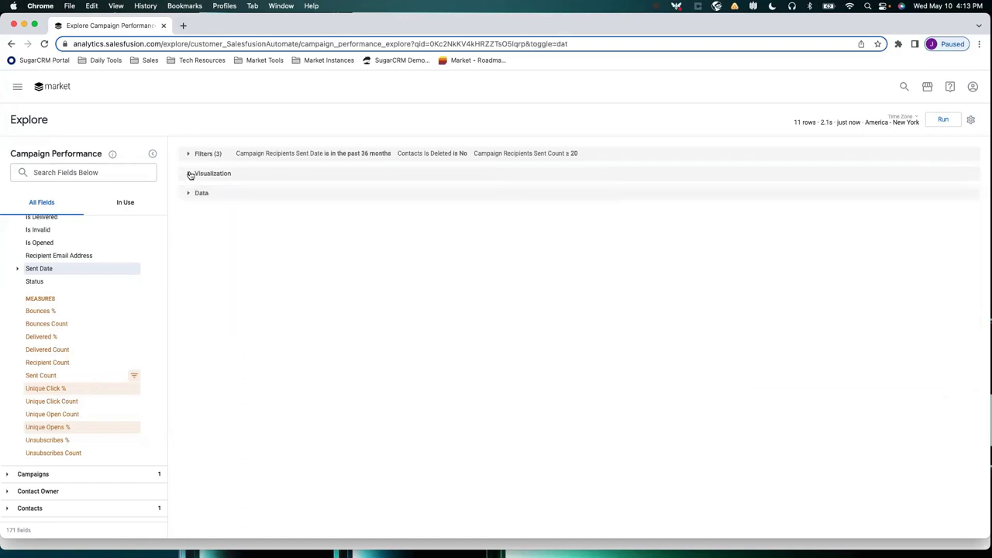
pyautogui.click(190, 175)
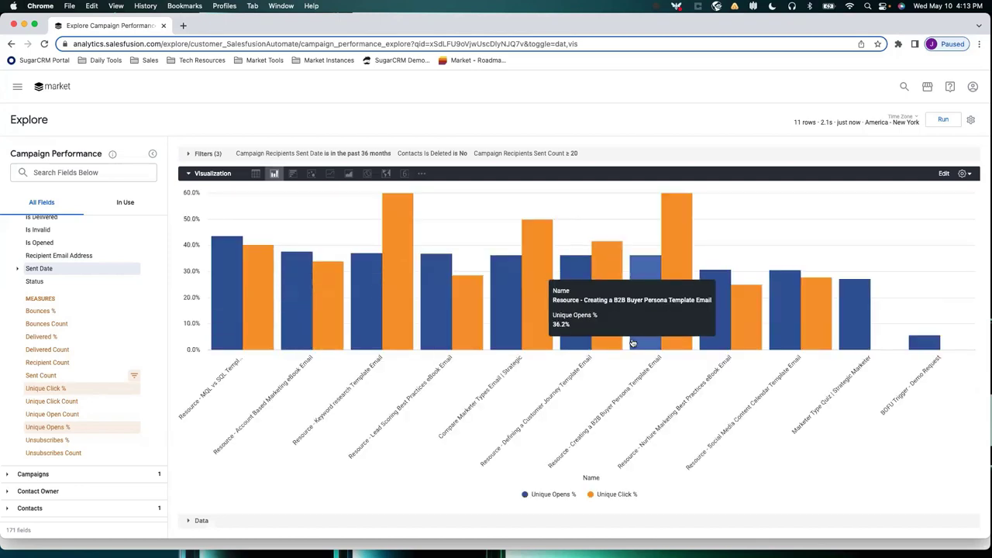
# Step: Preview table, bar, scatter, area and donut chart types, settling on a column chart
pyautogui.click(255, 174)
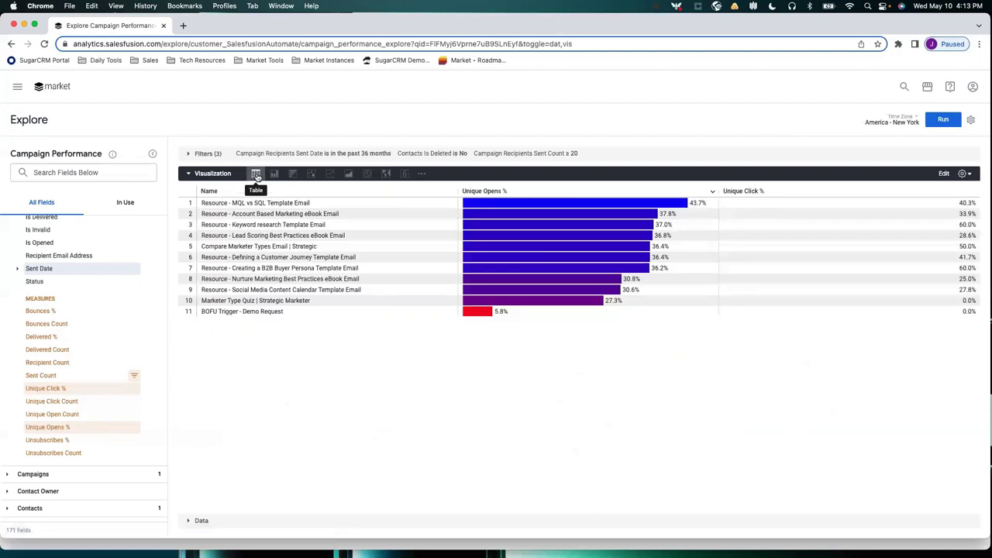
pyautogui.click(273, 173)
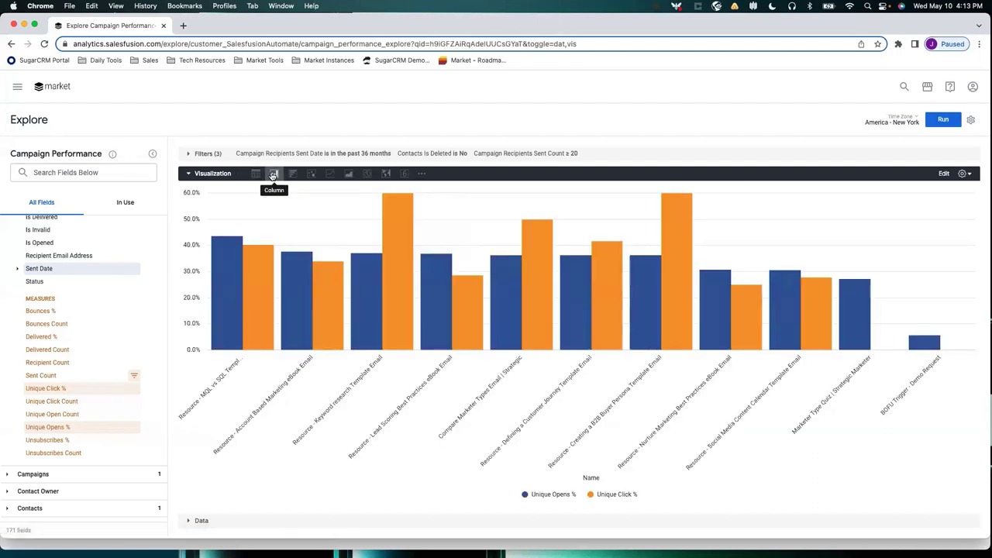
pyautogui.click(292, 174)
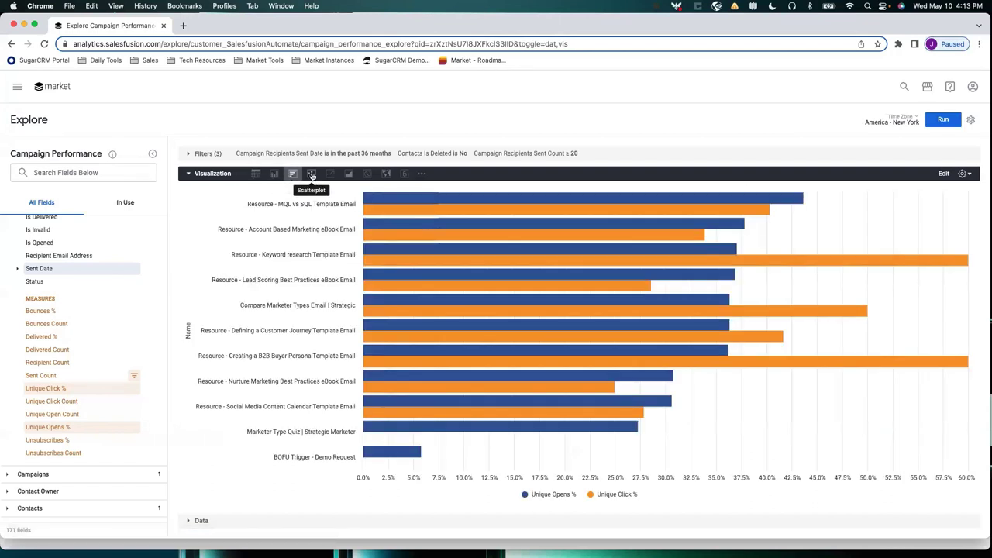
pyautogui.click(311, 175)
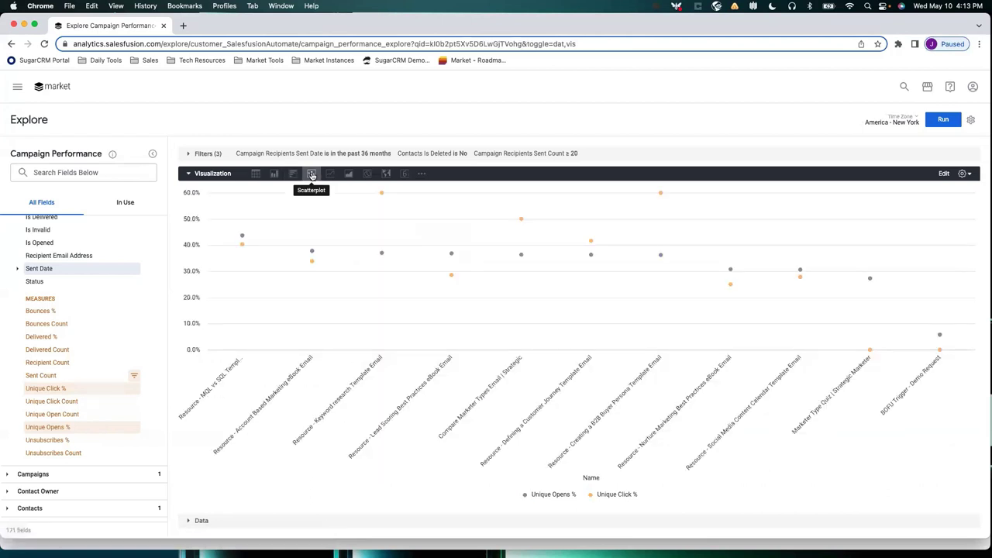
pyautogui.click(347, 175)
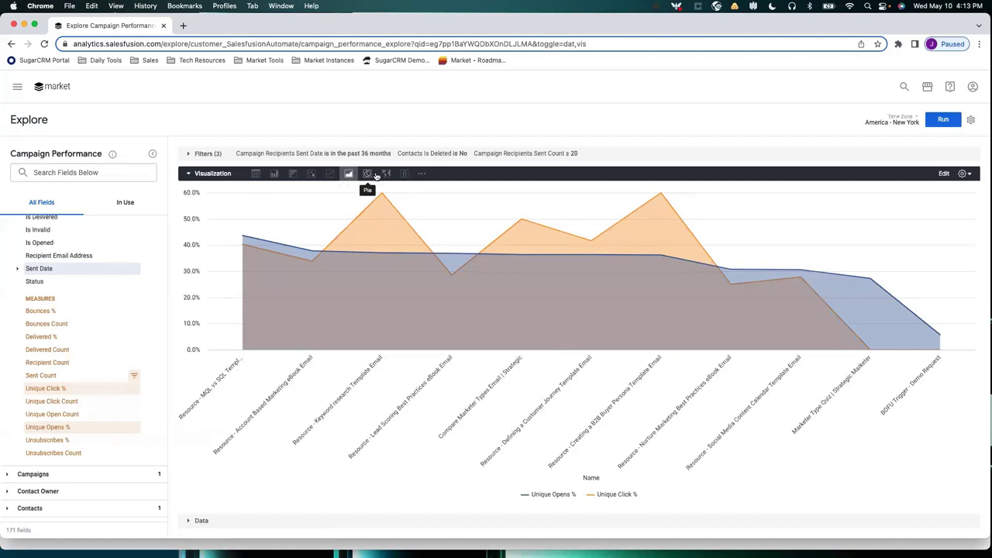
pyautogui.click(420, 175)
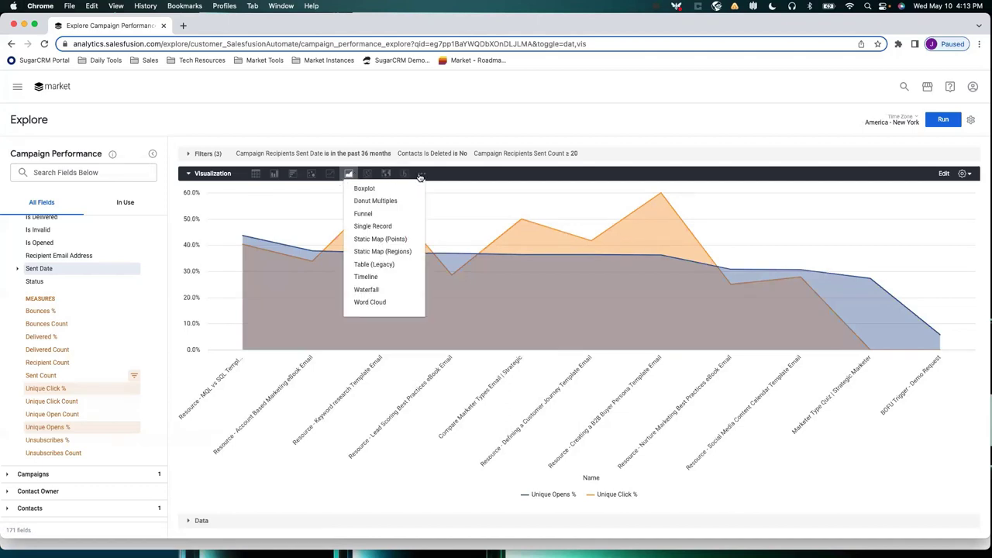
pyautogui.click(389, 202)
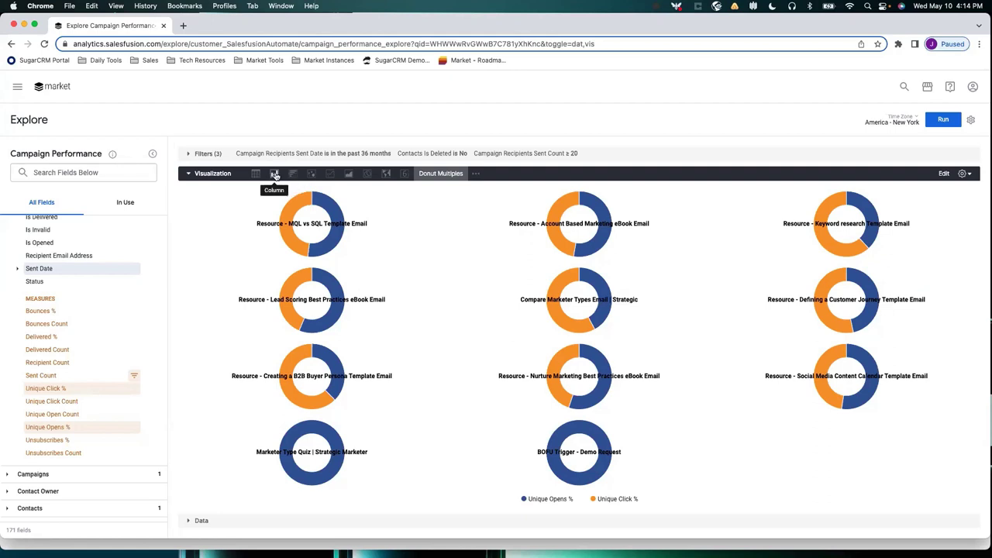
pyautogui.click(274, 173)
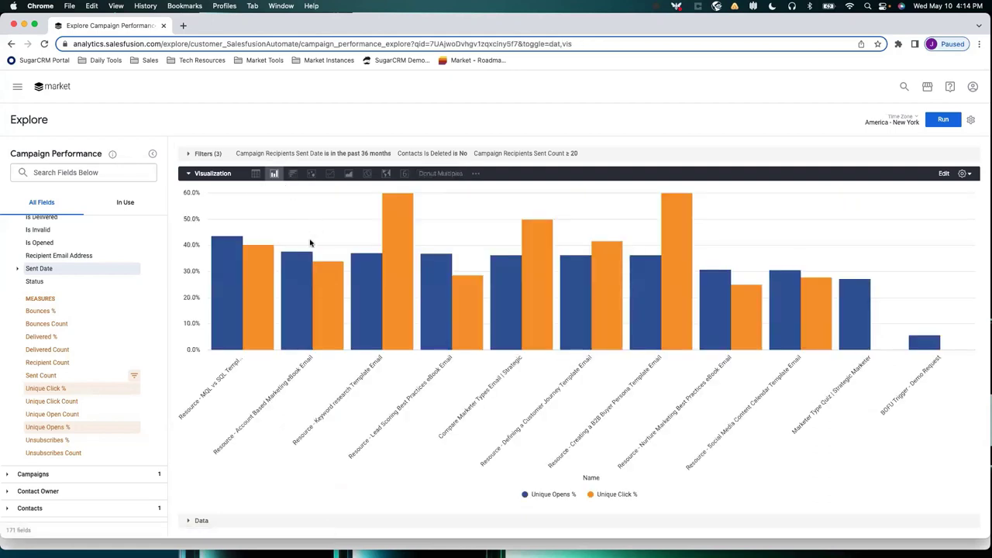
pyautogui.moveTo(798, 293)
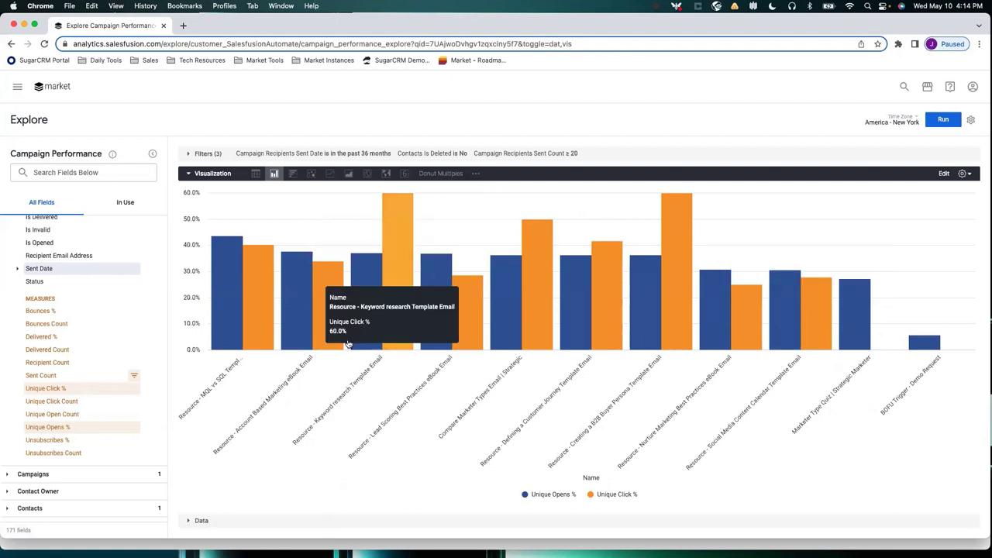
pyautogui.moveTo(660, 347)
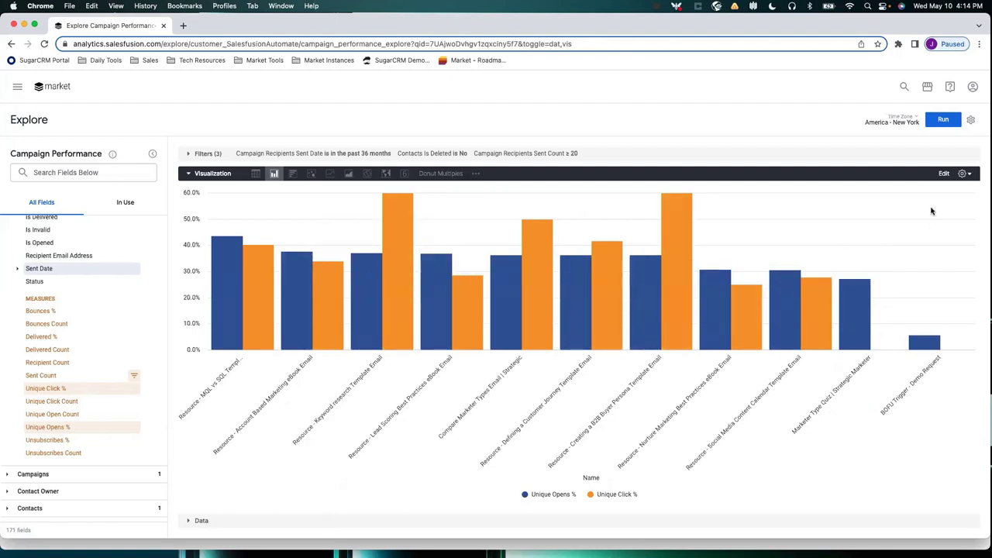
# Step: Toggle the legend off and on, and set the series colours to Vivid, then Cowells
pyautogui.click(963, 175)
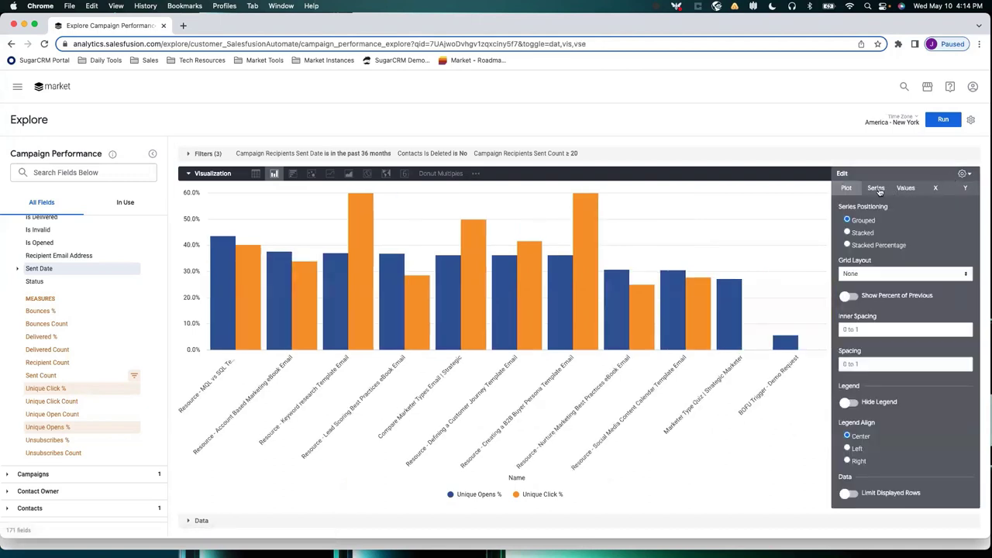
pyautogui.click(849, 404)
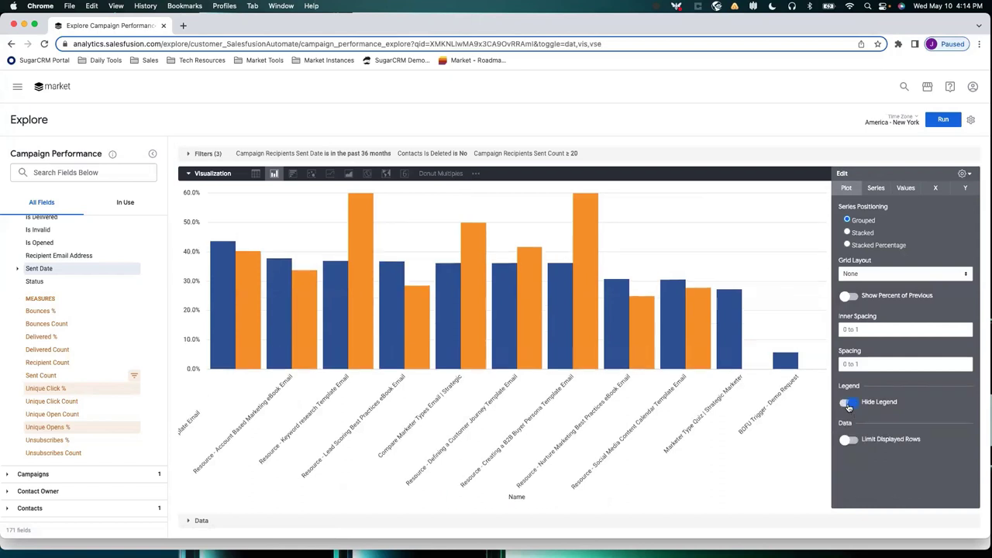
pyautogui.click(848, 404)
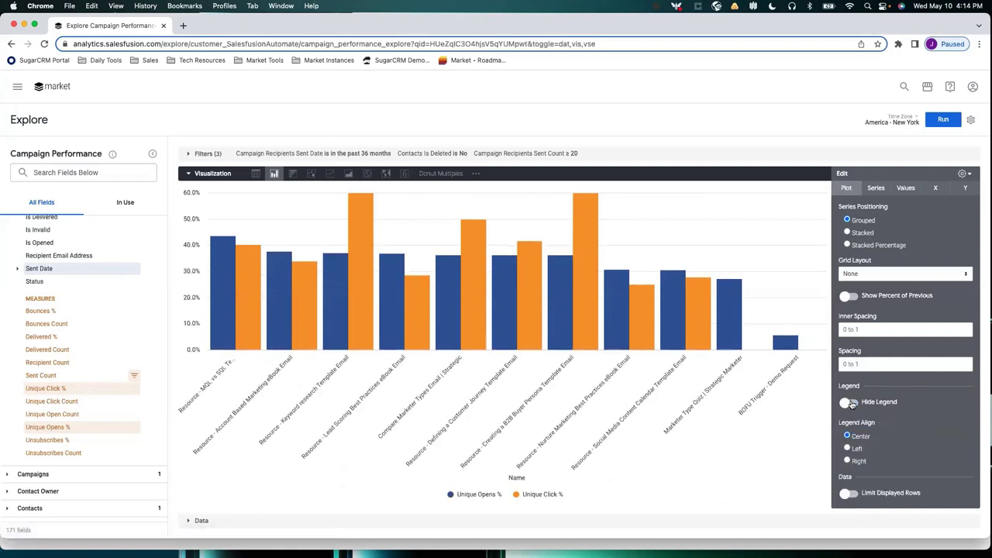
pyautogui.click(880, 189)
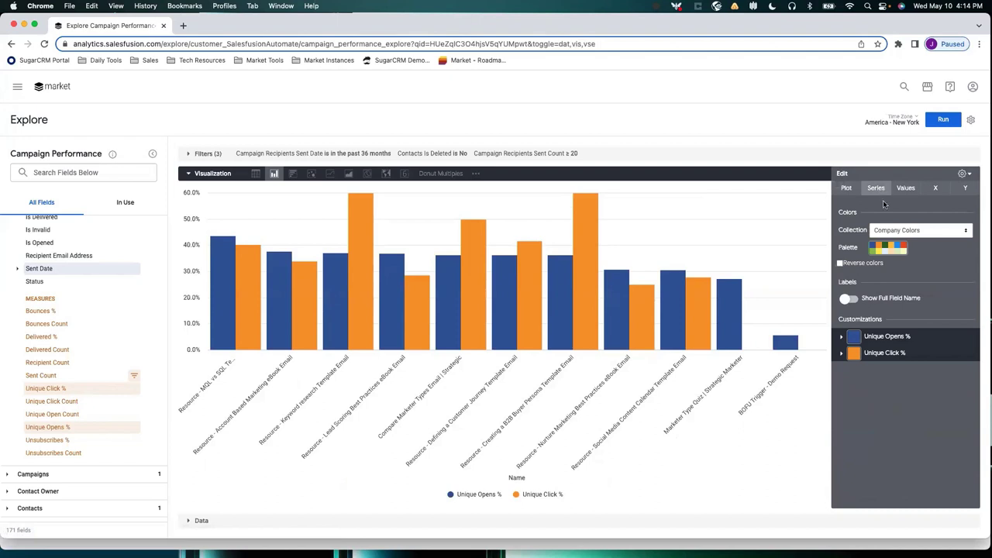
pyautogui.click(911, 231)
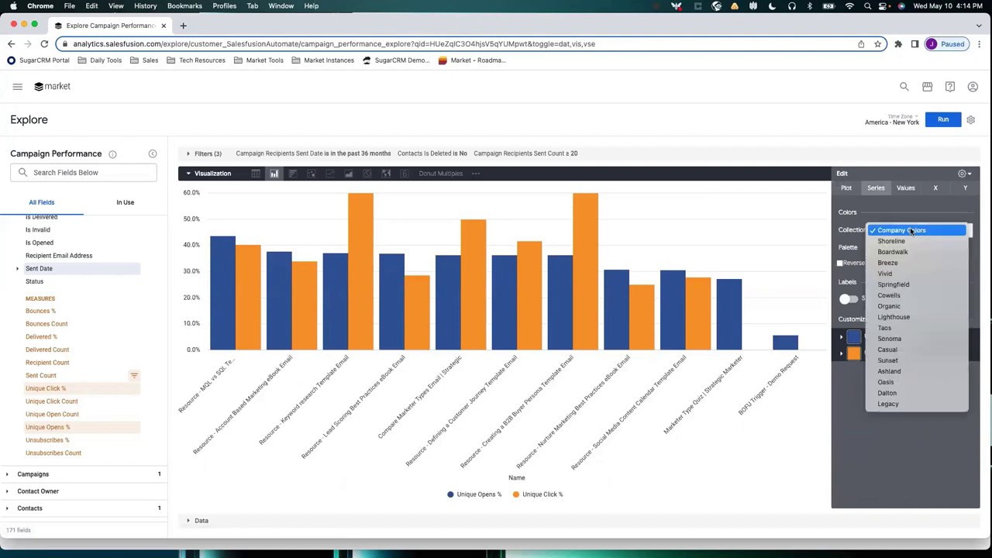
pyautogui.click(899, 275)
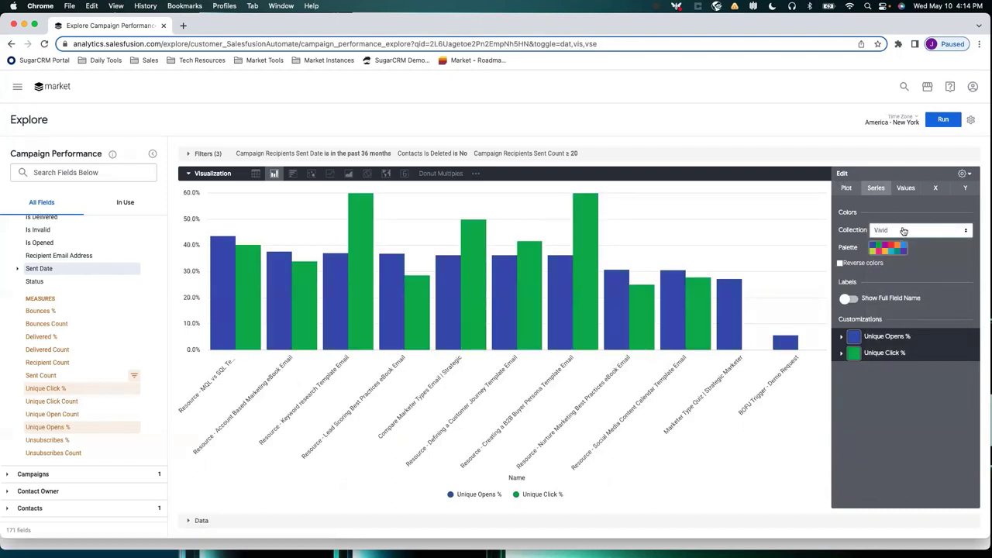
pyautogui.click(902, 231)
pyautogui.click(889, 252)
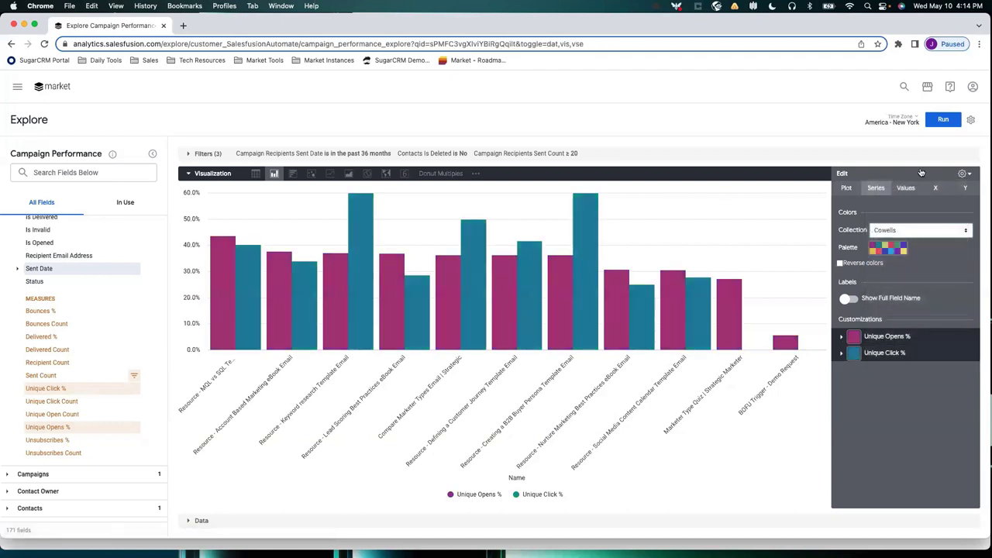
# Step: Review the Values, X and Y axis settings, then close the chart editor
pyautogui.click(905, 187)
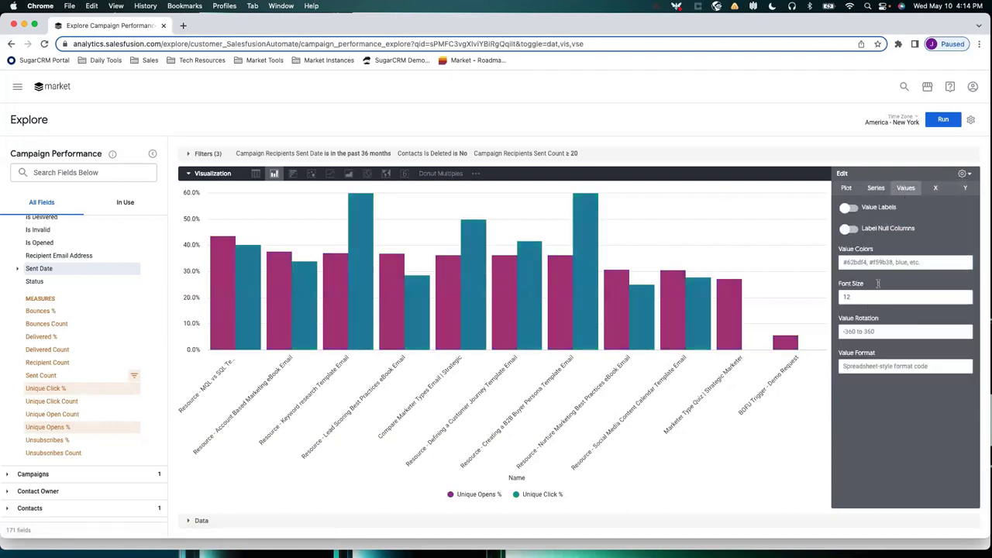
pyautogui.click(935, 188)
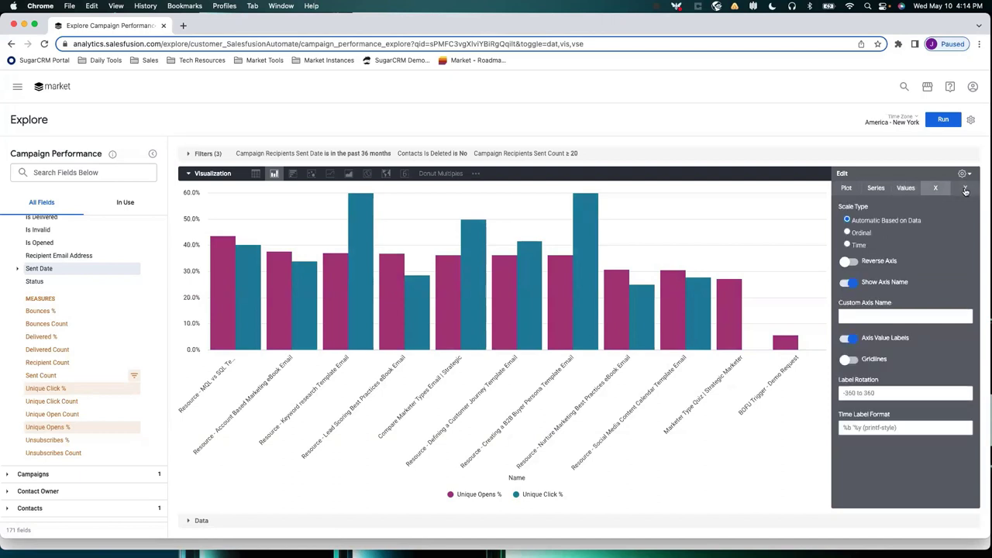
pyautogui.click(966, 188)
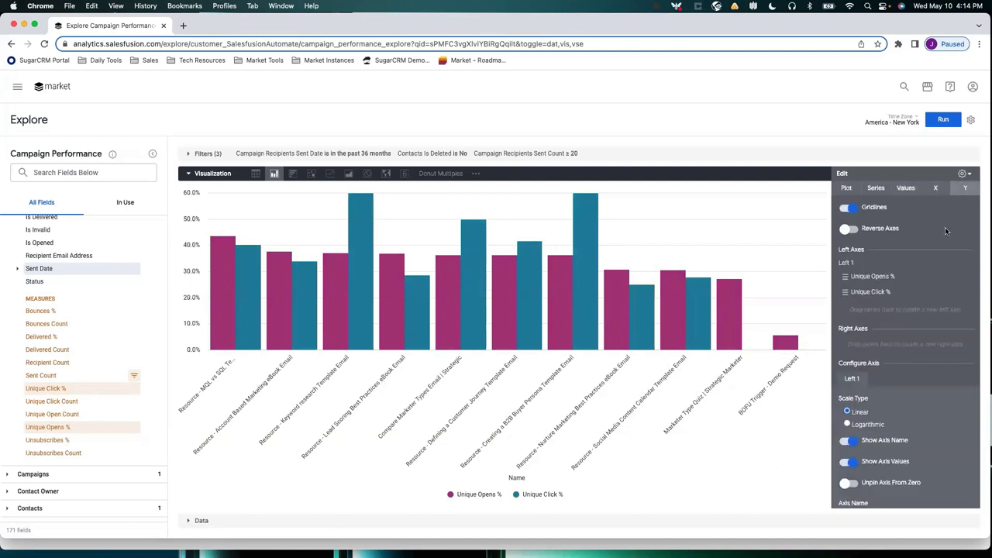
pyautogui.click(968, 176)
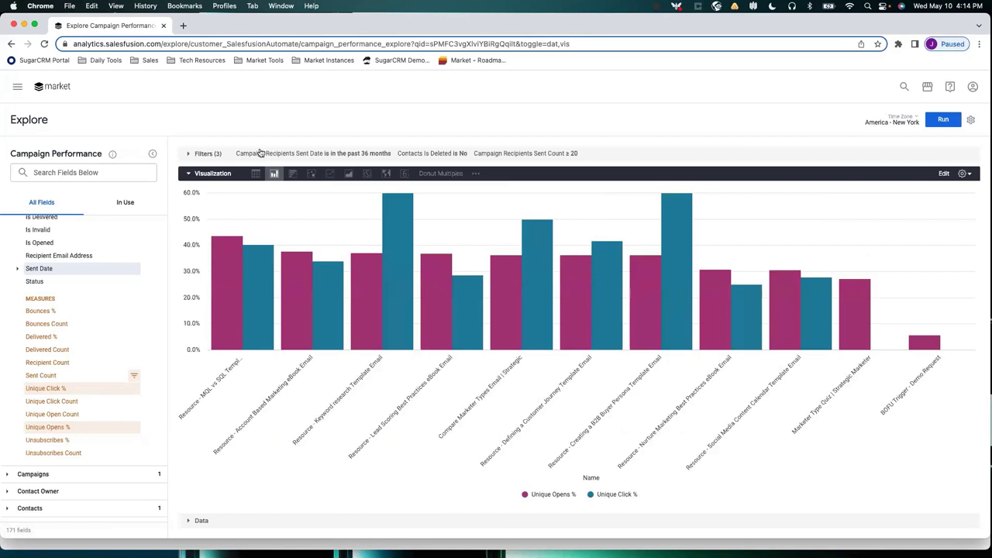
pyautogui.moveTo(242, 272)
pyautogui.moveTo(548, 321)
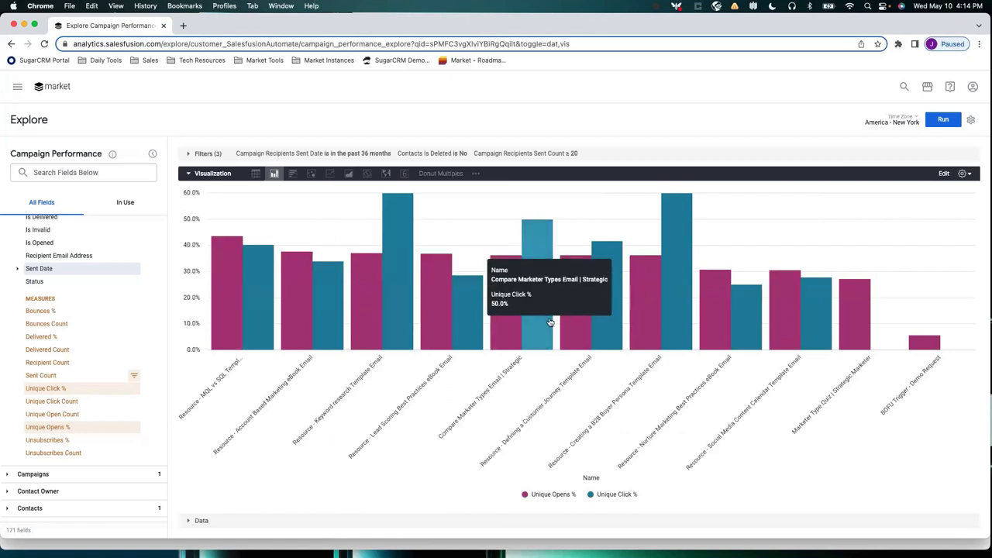
pyautogui.moveTo(218, 315)
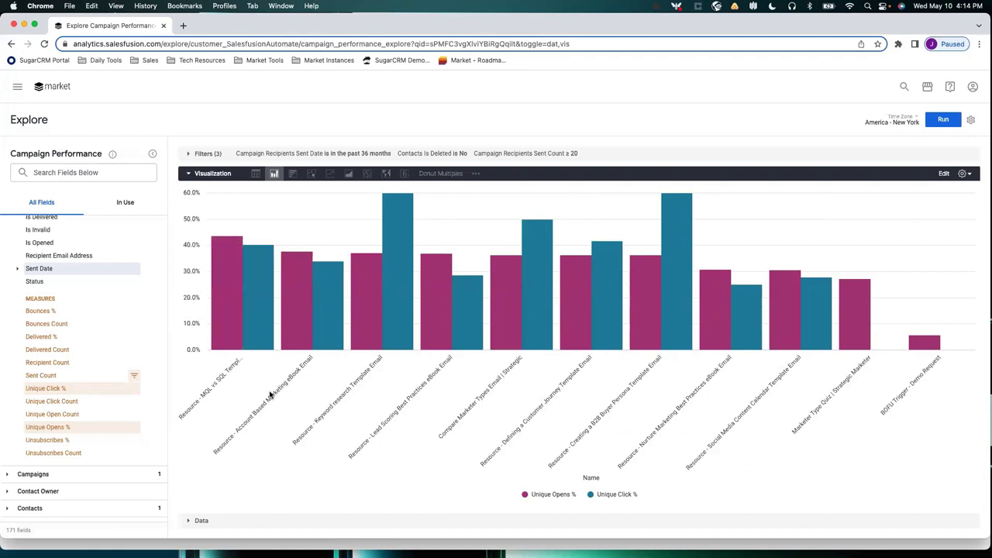
pyautogui.moveTo(400, 308)
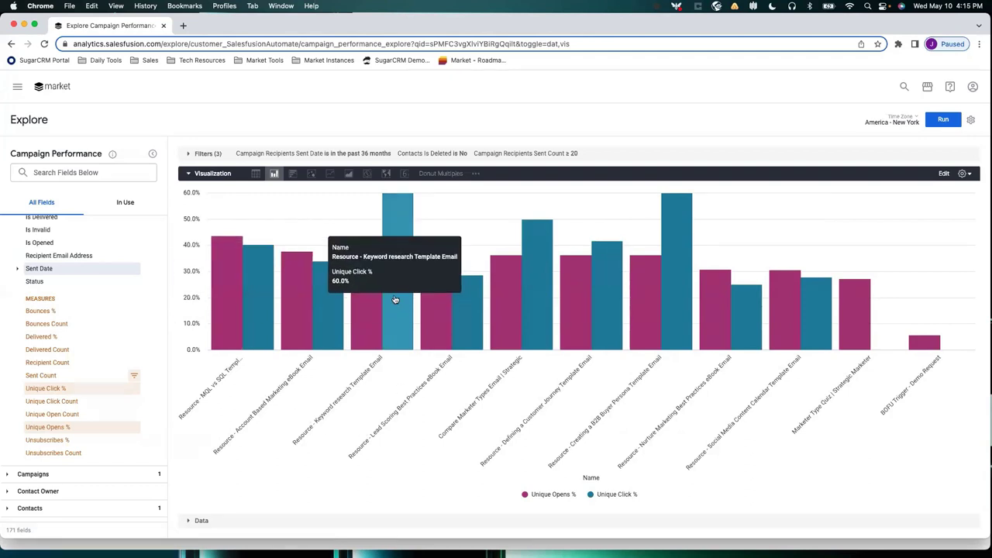
pyautogui.moveTo(370, 310)
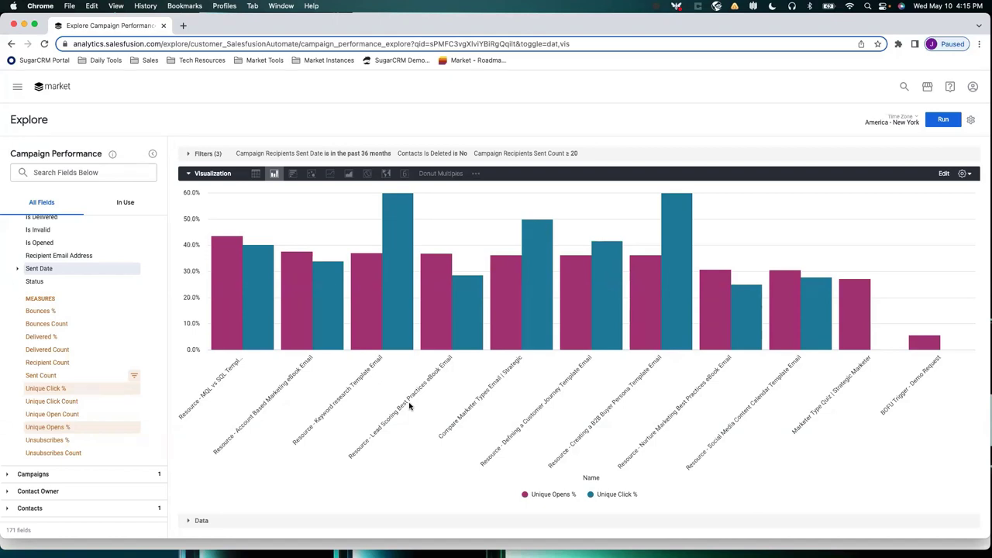
# Step: Show the filters, results table and chart together, and bring up the Save options
pyautogui.click(188, 174)
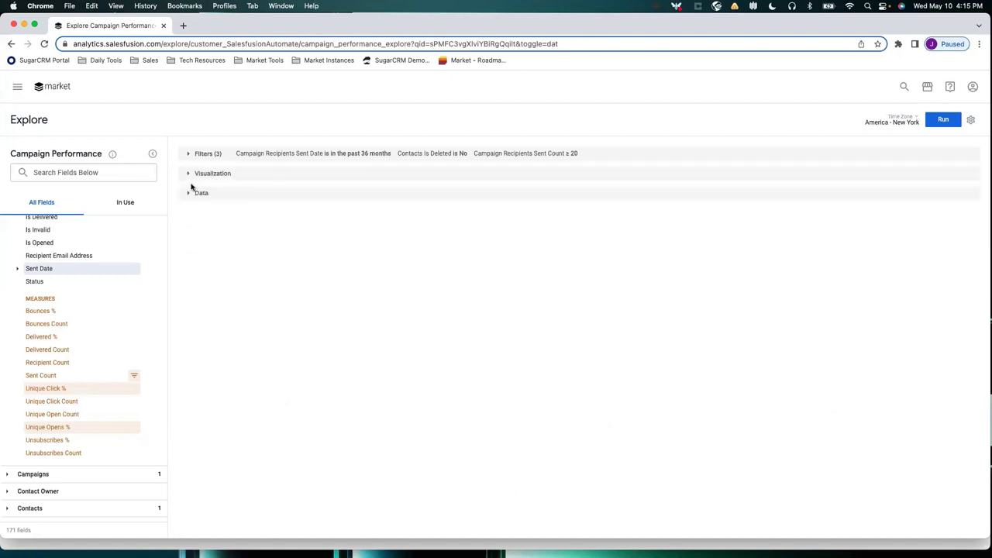
pyautogui.click(190, 193)
pyautogui.click(189, 153)
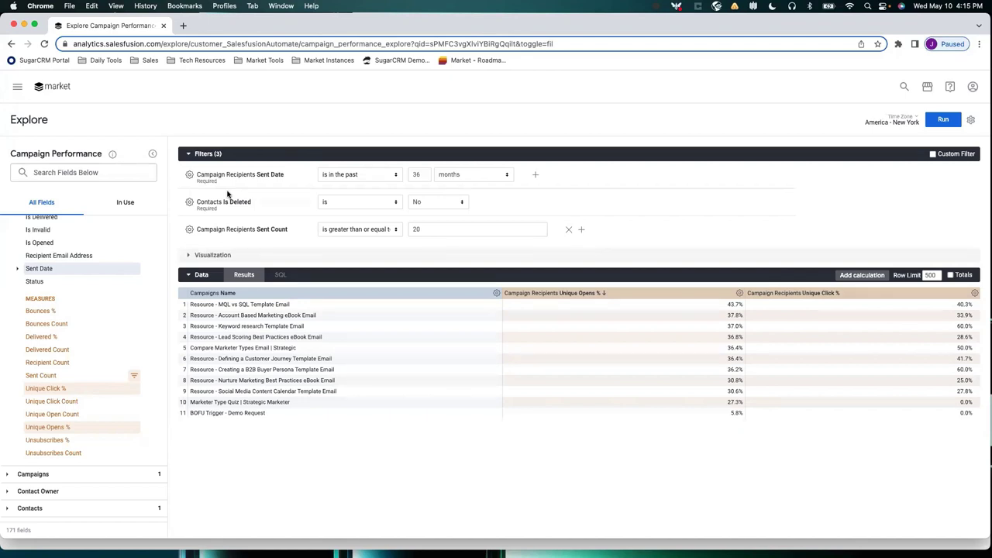
pyautogui.click(193, 256)
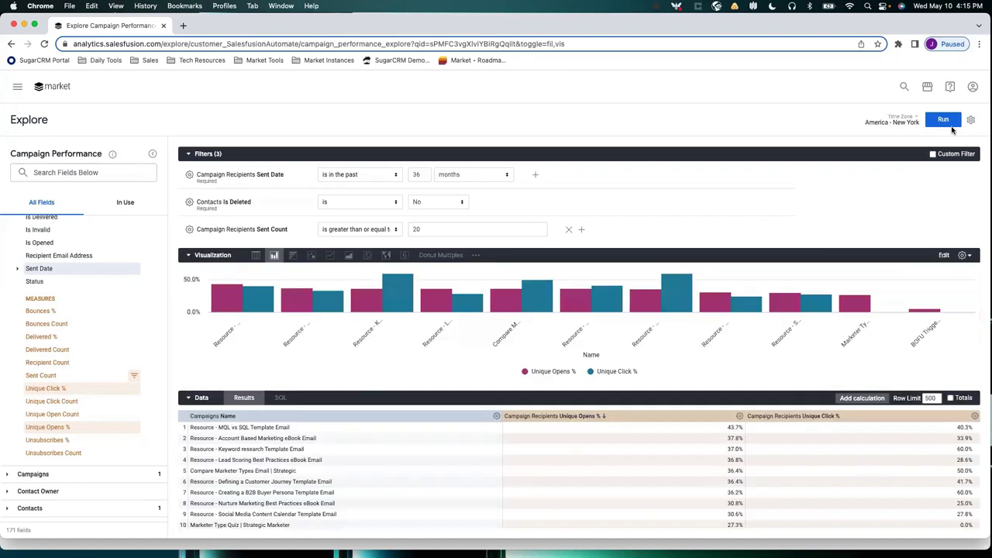
pyautogui.click(970, 119)
pyautogui.moveTo(931, 146)
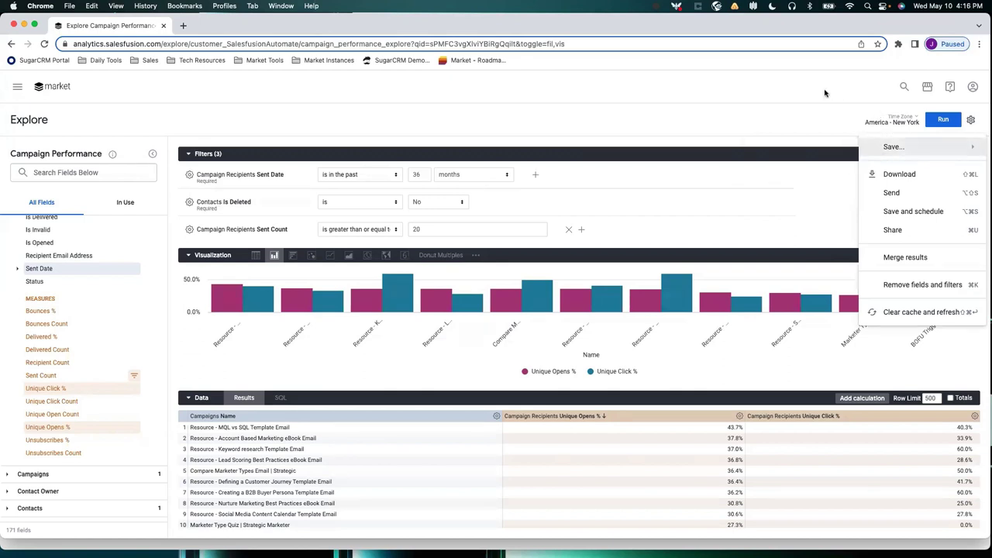
# Step: Dismiss the save menu and collapse the Visualization section
pyautogui.click(663, 177)
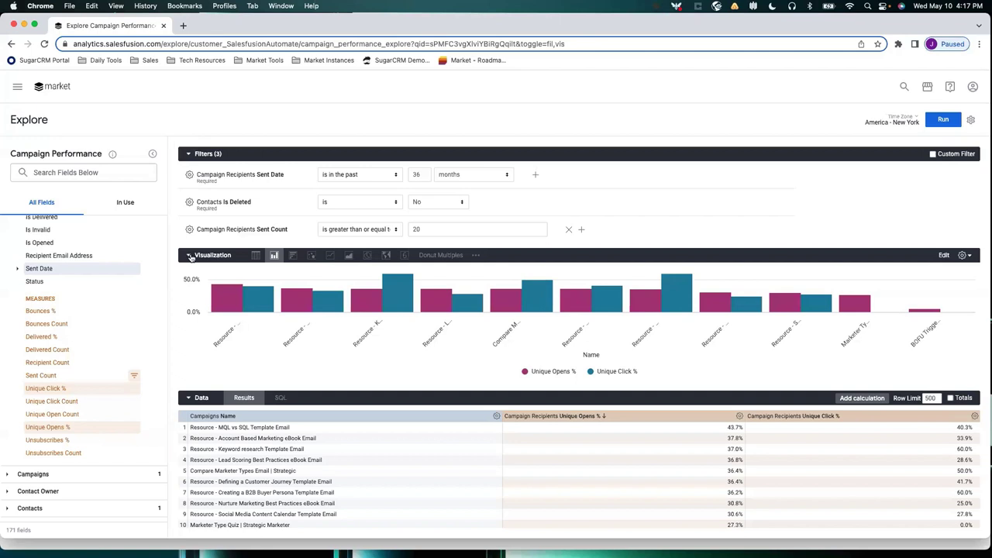
pyautogui.click(190, 256)
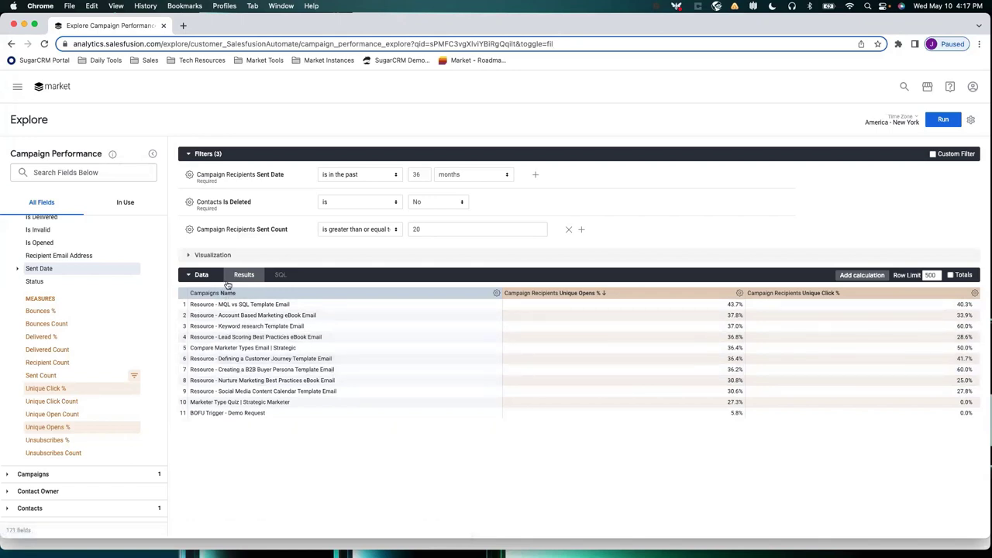
# Step: Filter Campaigns Name to start with 'Resource -', rerun for 8 rows, and collapse the results
pyautogui.click(497, 294)
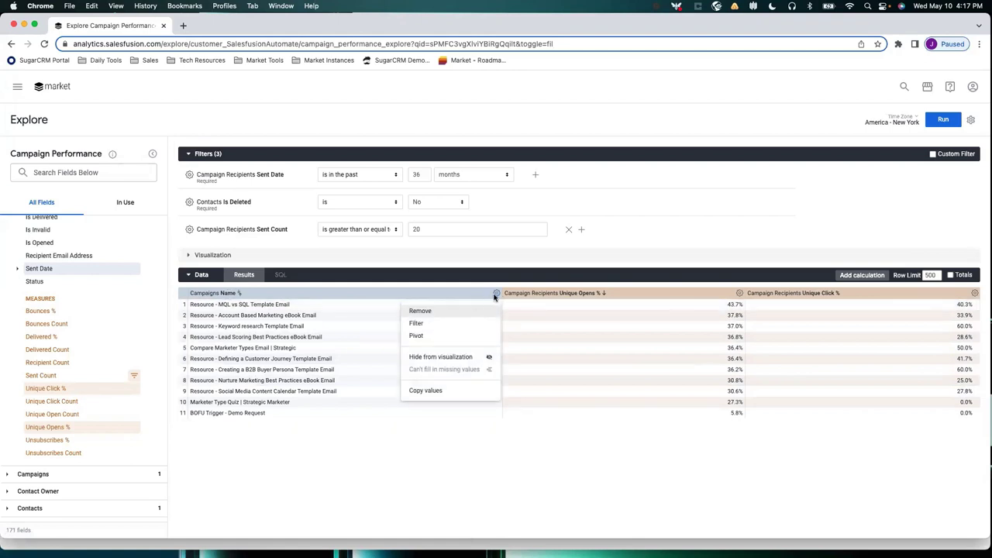
pyautogui.click(417, 323)
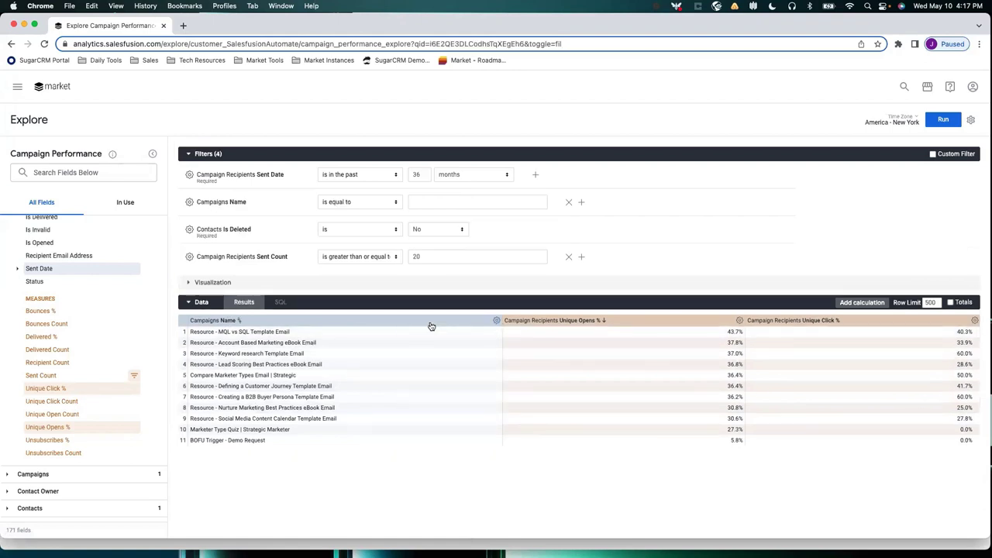
pyautogui.click(388, 203)
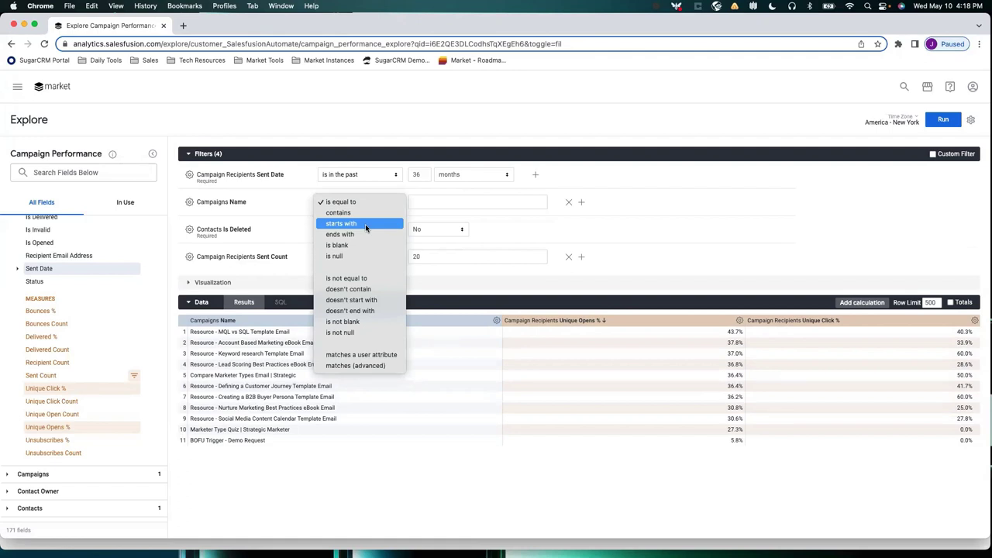
pyautogui.click(365, 223)
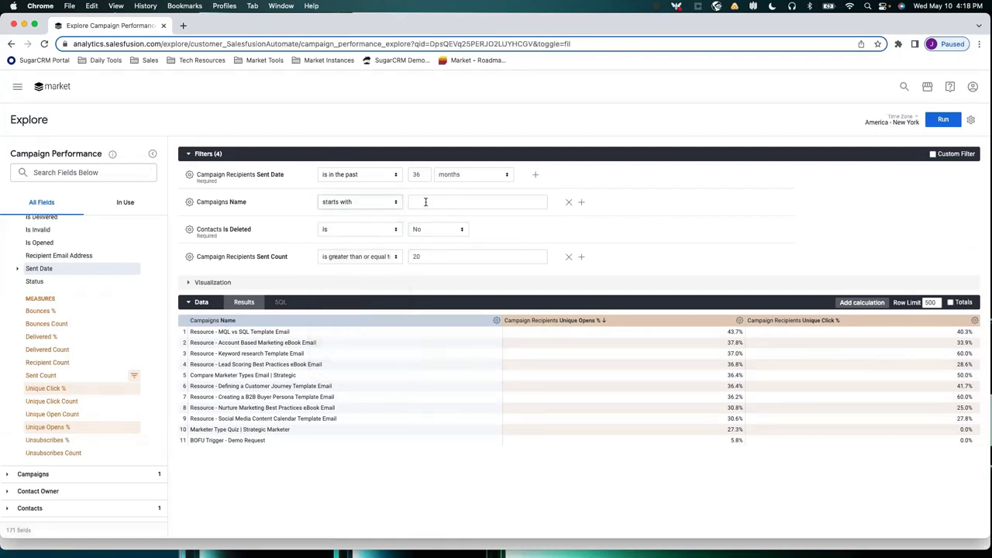
pyautogui.click(426, 202)
pyautogui.write('Resou')
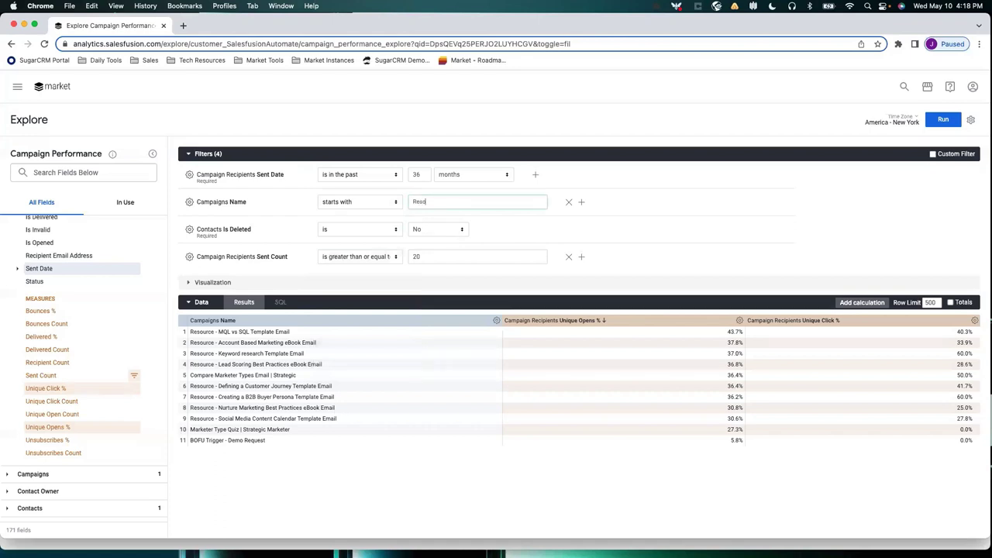
pyautogui.write('rce -')
pyautogui.press('Return')
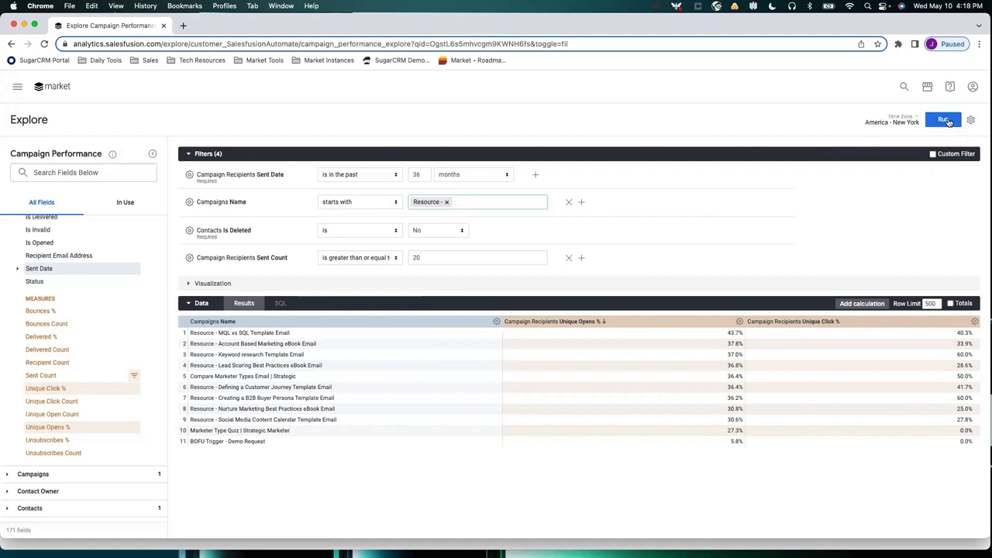
pyautogui.click(945, 121)
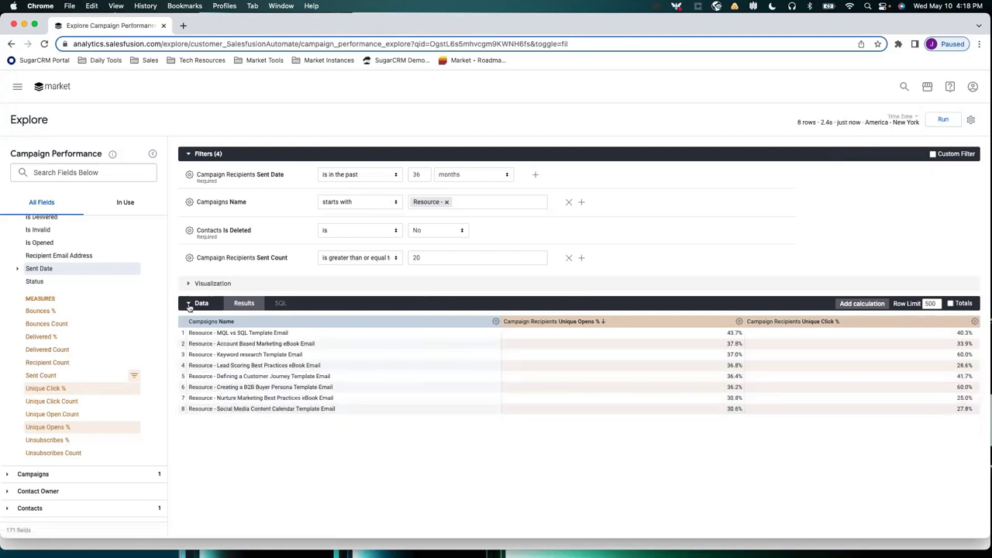
pyautogui.click(188, 303)
# Step: Set the chart's series colours to the Sonoma collection, then collapse the Visualization section
pyautogui.click(187, 285)
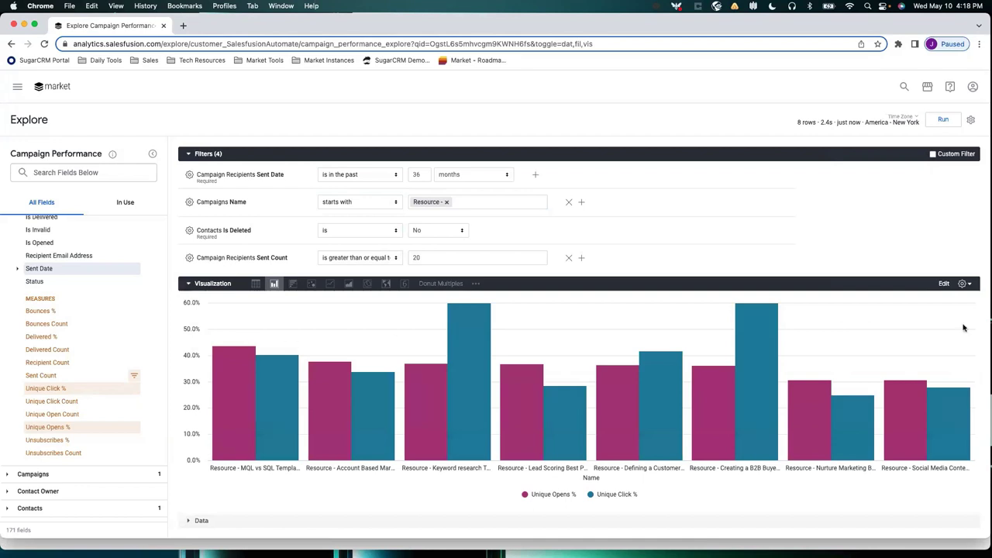
pyautogui.click(963, 283)
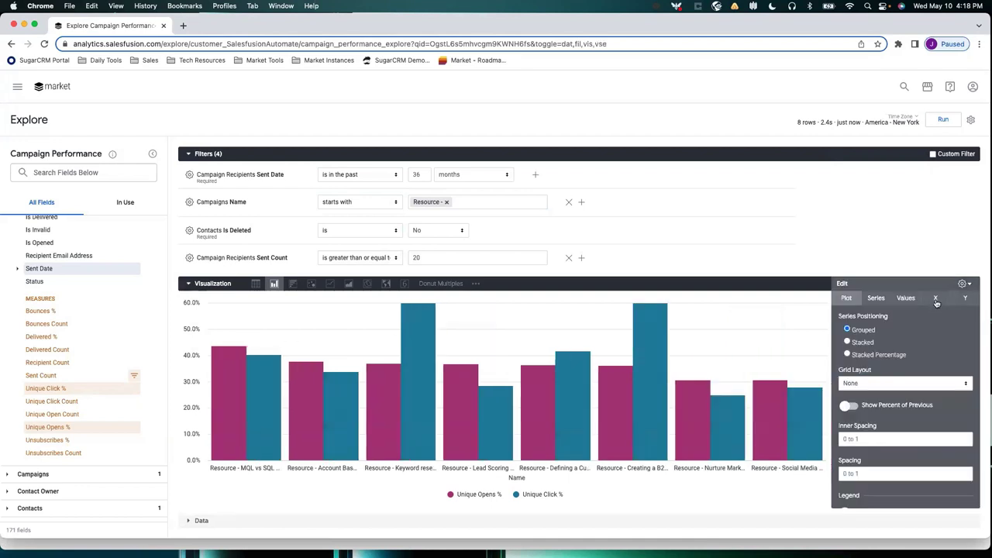
pyautogui.click(907, 301)
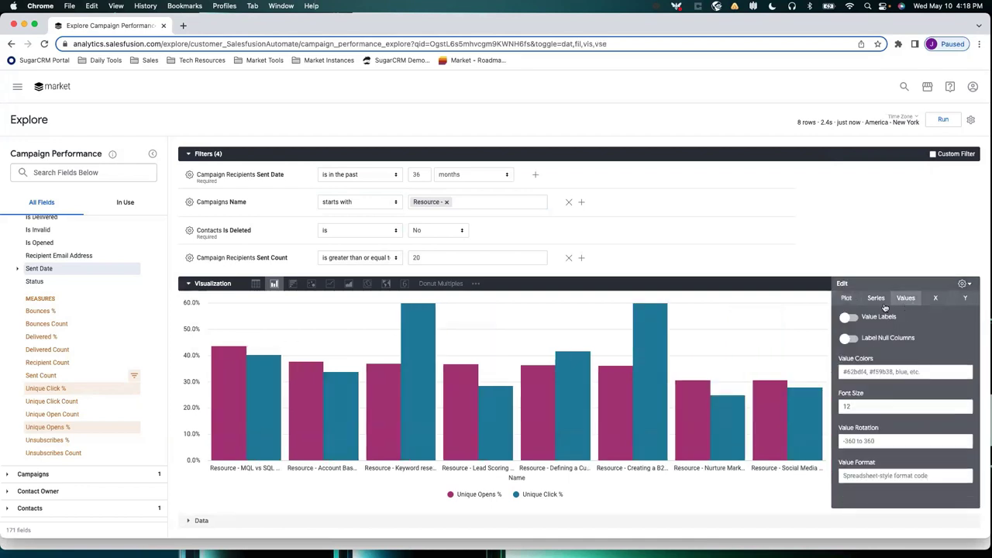
pyautogui.click(880, 301)
pyautogui.click(914, 342)
pyautogui.press('Escape')
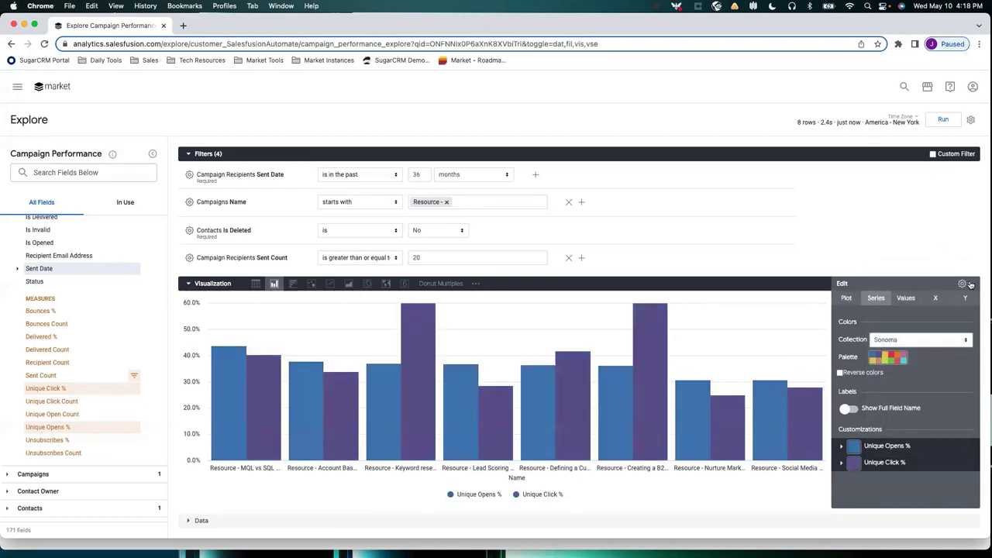
pyautogui.click(968, 284)
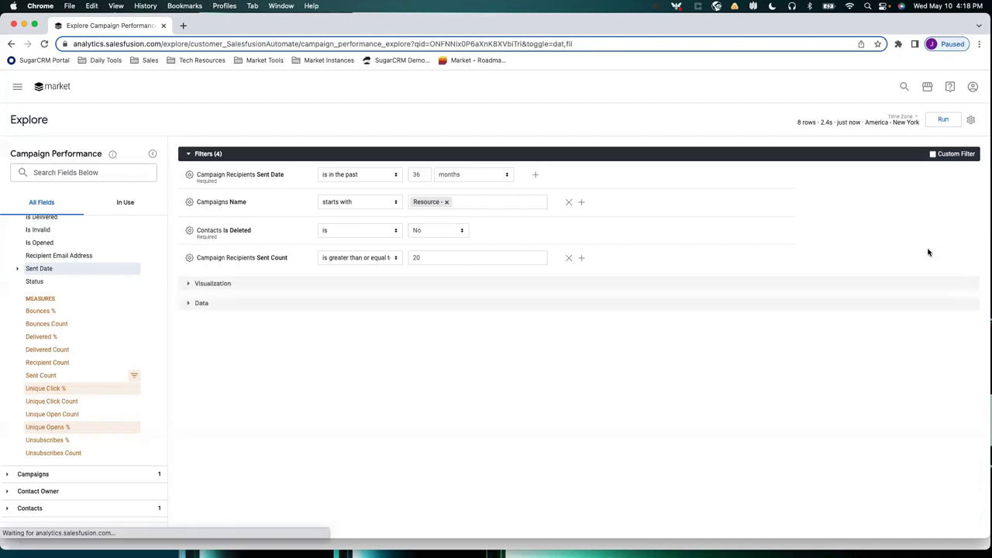
# Step: Re-expand the recoloured Visualization chart and bring up the gear menu's Save submenu
pyautogui.click(953, 286)
pyautogui.click(970, 119)
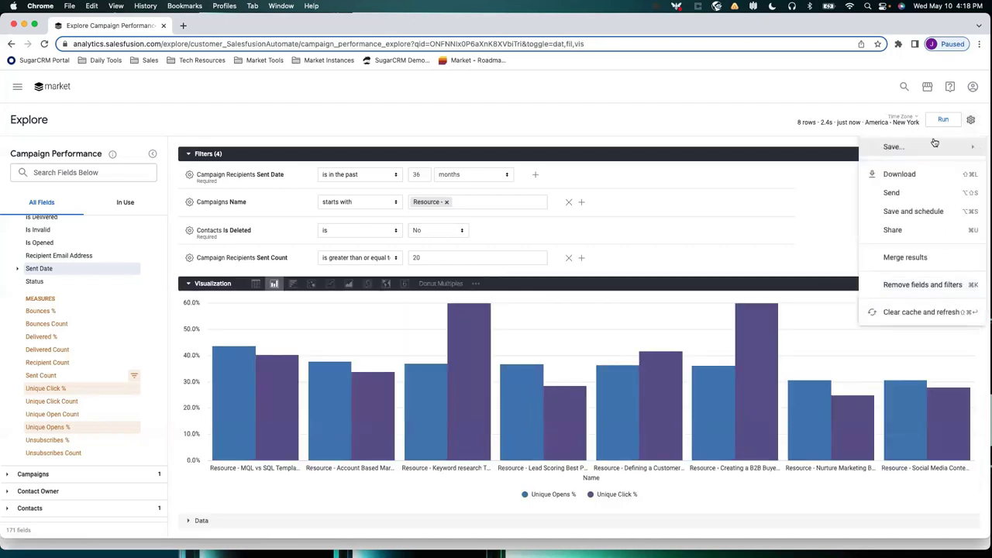
pyautogui.moveTo(922, 146)
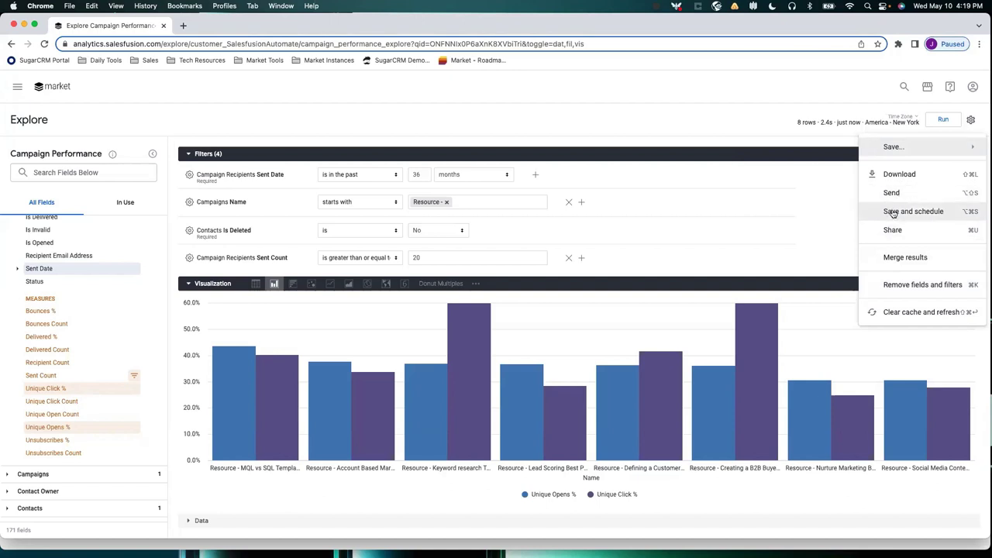
# Step: Save the explore as a Look titled 'Webinar Resources Campaigns' and view it
pyautogui.click(893, 212)
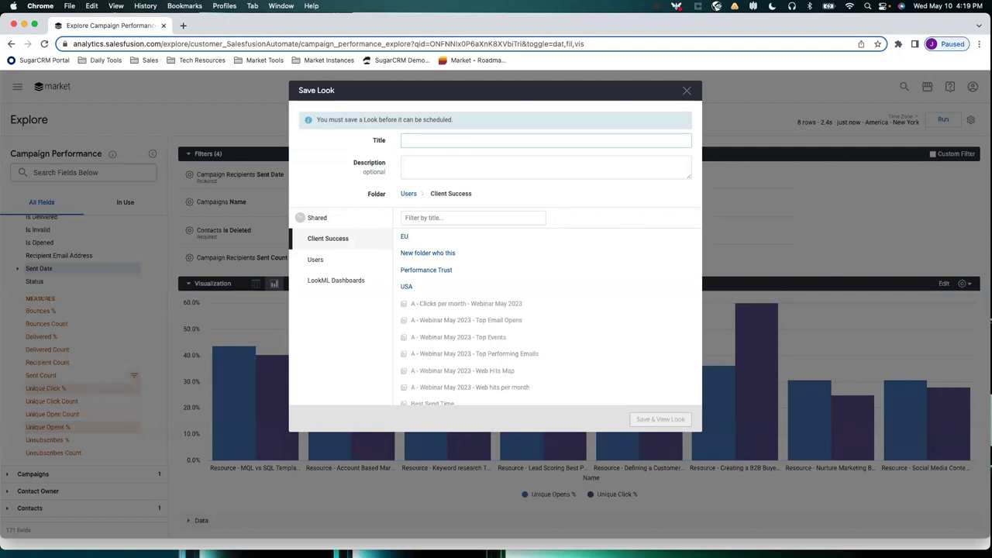
pyautogui.write('Webinar')
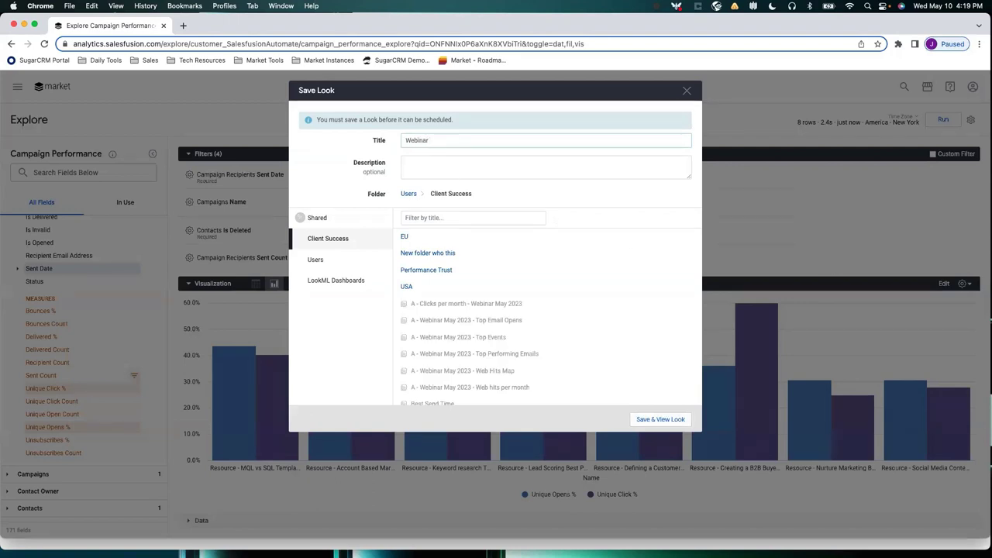
pyautogui.write(' Resources Campaigns')
pyautogui.click(661, 419)
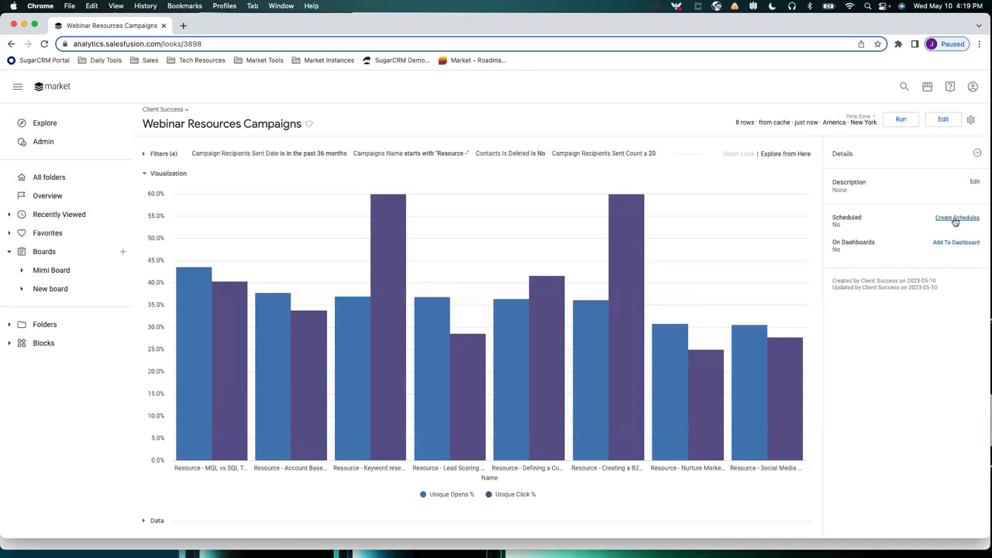
# Step: Start a schedule for the Look, replacing the default recipient with one new e-mail address
pyautogui.click(956, 220)
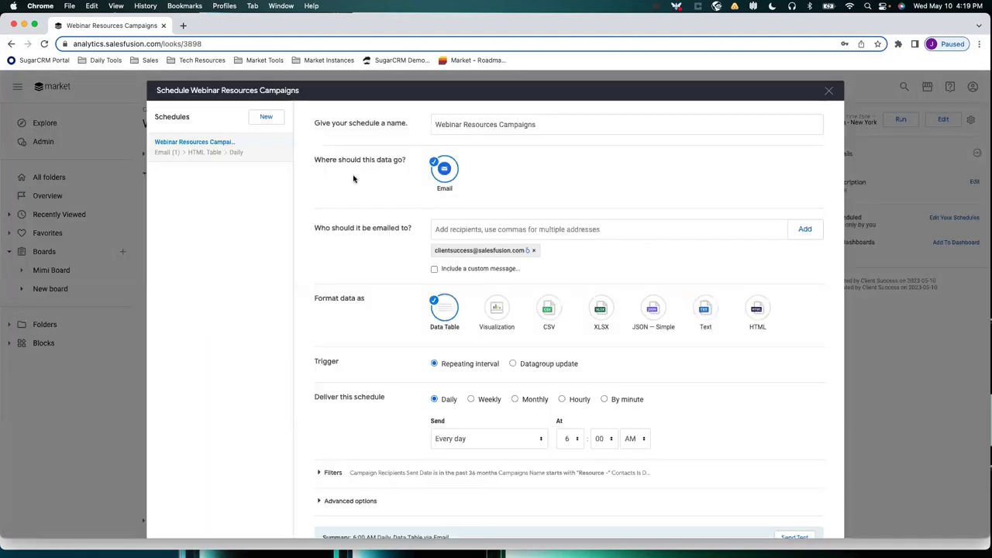
pyautogui.moveTo(549, 124); pyautogui.dragTo(429, 122)
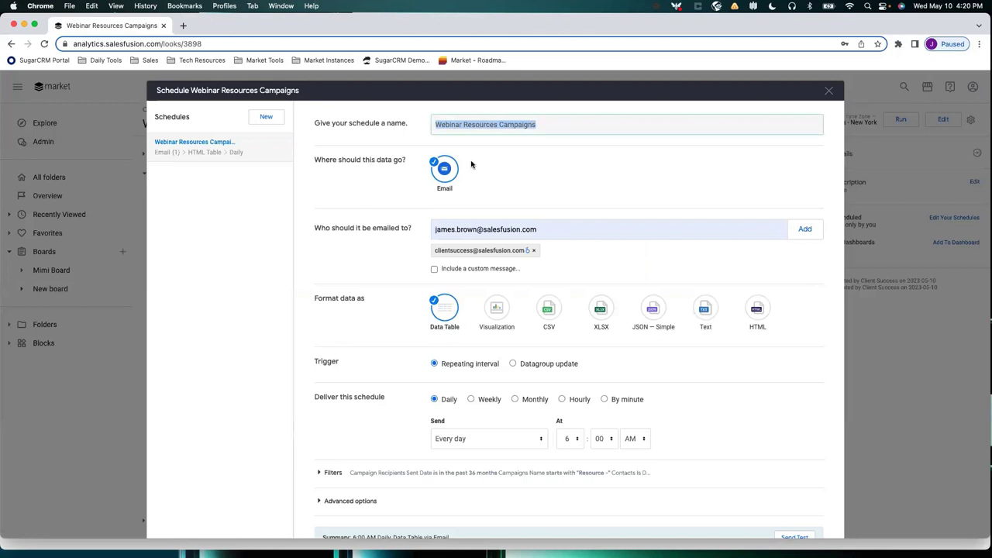
pyautogui.click(533, 250)
pyautogui.moveTo(539, 229); pyautogui.dragTo(423, 234)
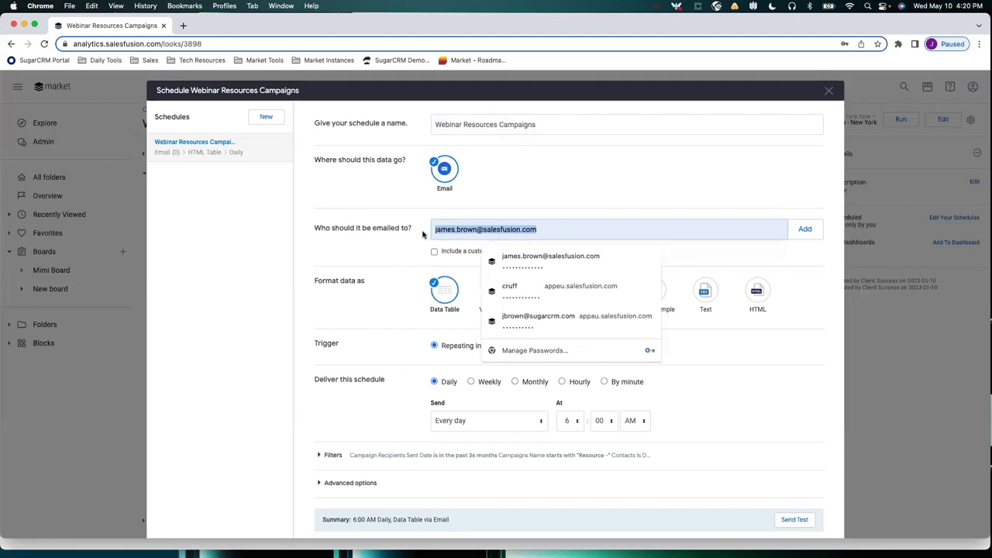
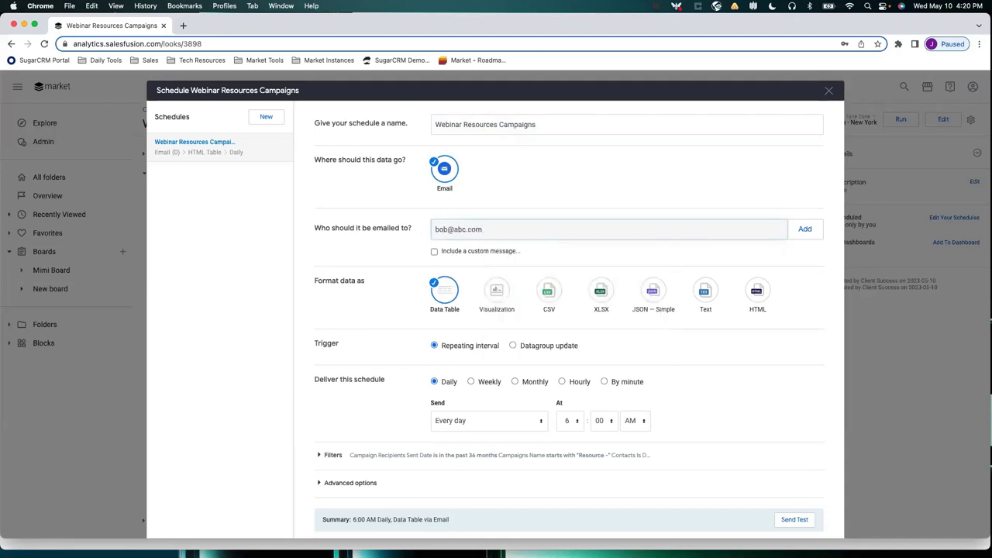
pyautogui.press('Return')
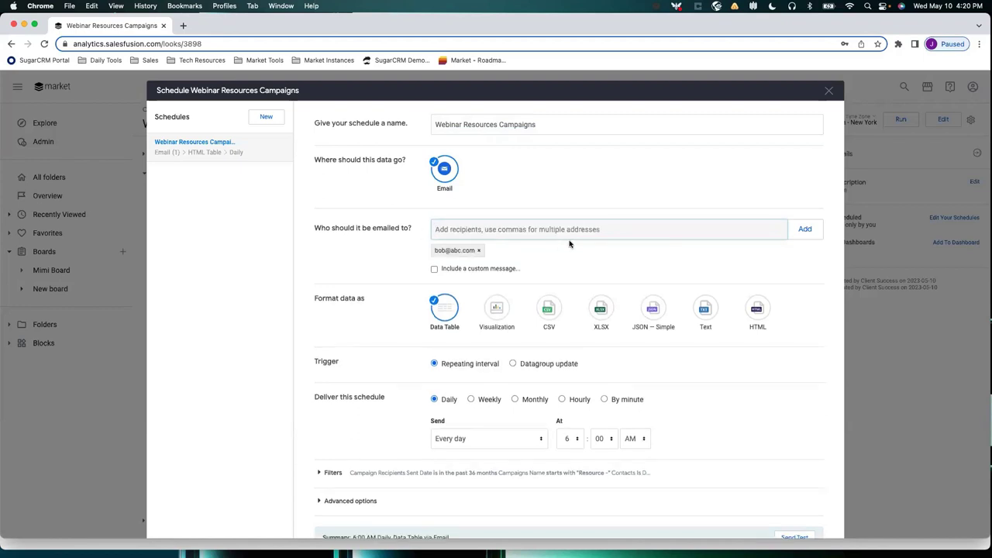
# Step: Include the custom message 'Weekly Email Report' in the scheduled email
pyautogui.click(434, 269)
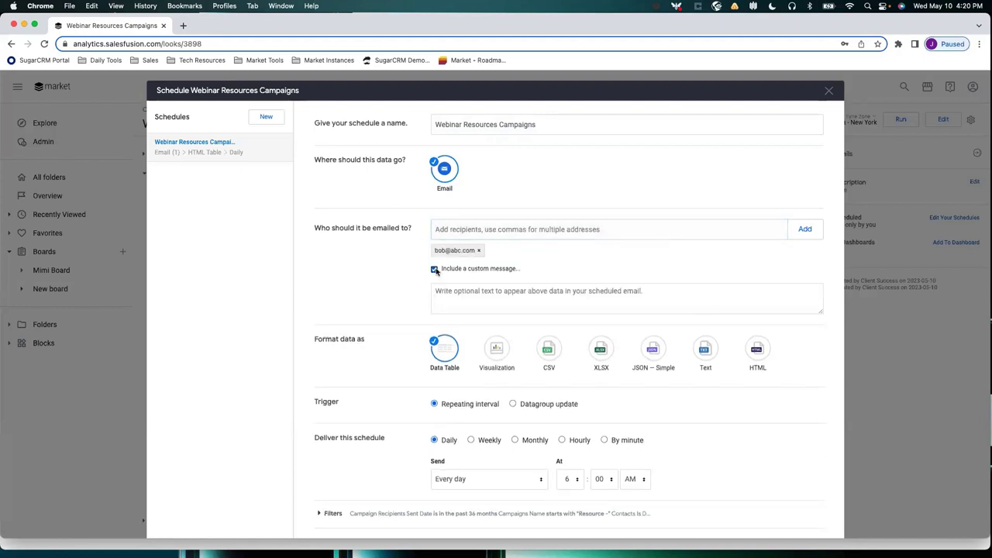
pyautogui.click(464, 290)
pyautogui.write('We')
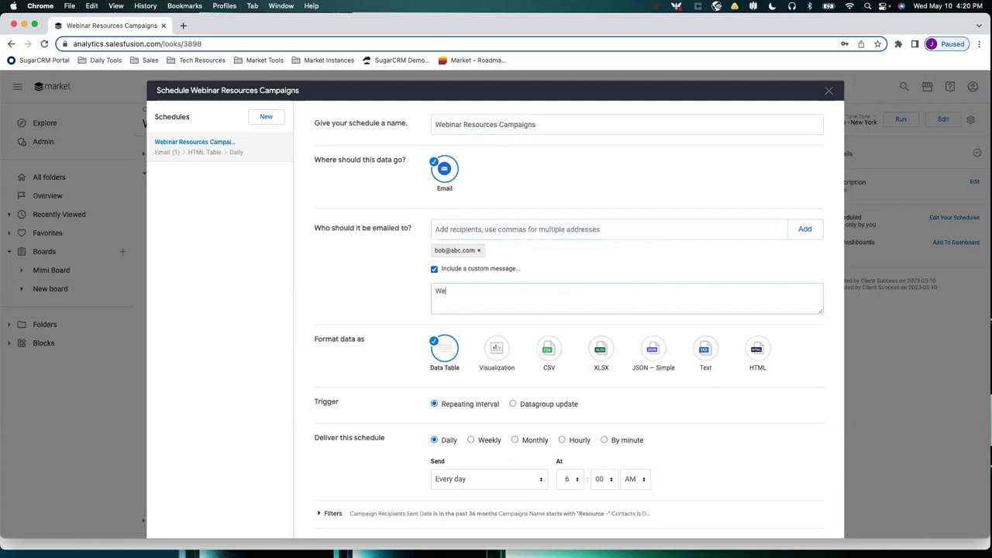
pyautogui.write('ekly Email Report')
pyautogui.scroll(-3, 704, 393)
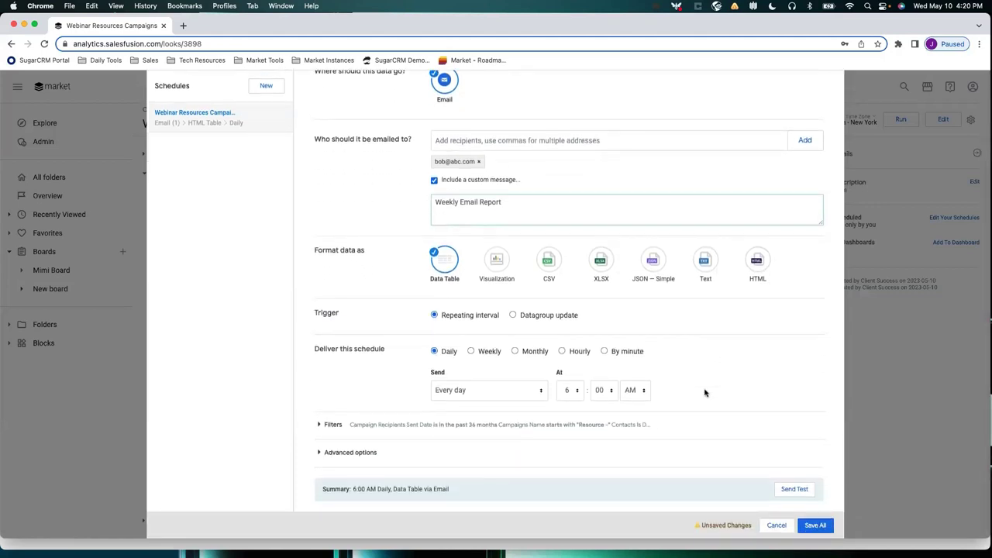
# Step: Make the schedule deliver weekly, sending every Monday at 6:00 AM
pyautogui.click(470, 352)
pyautogui.click(469, 389)
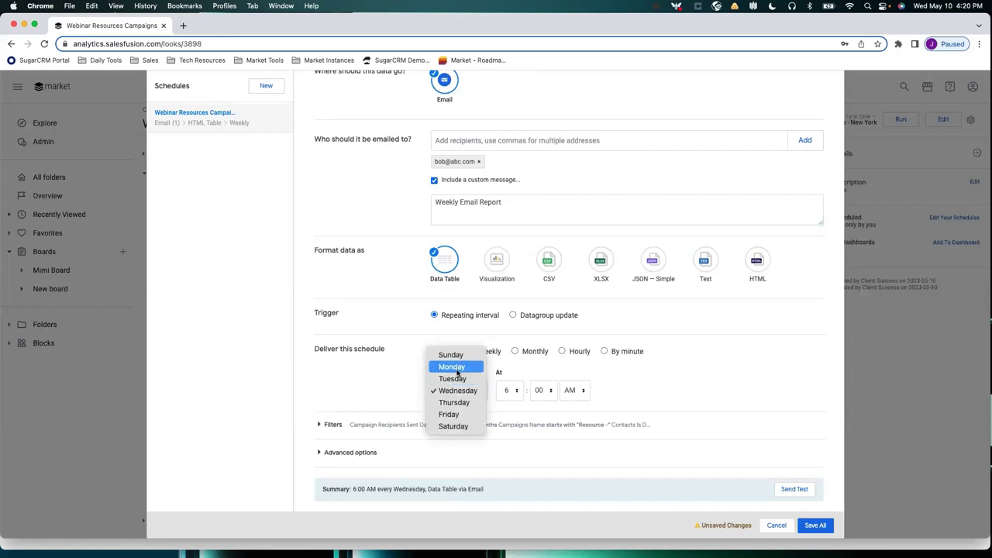
pyautogui.click(456, 368)
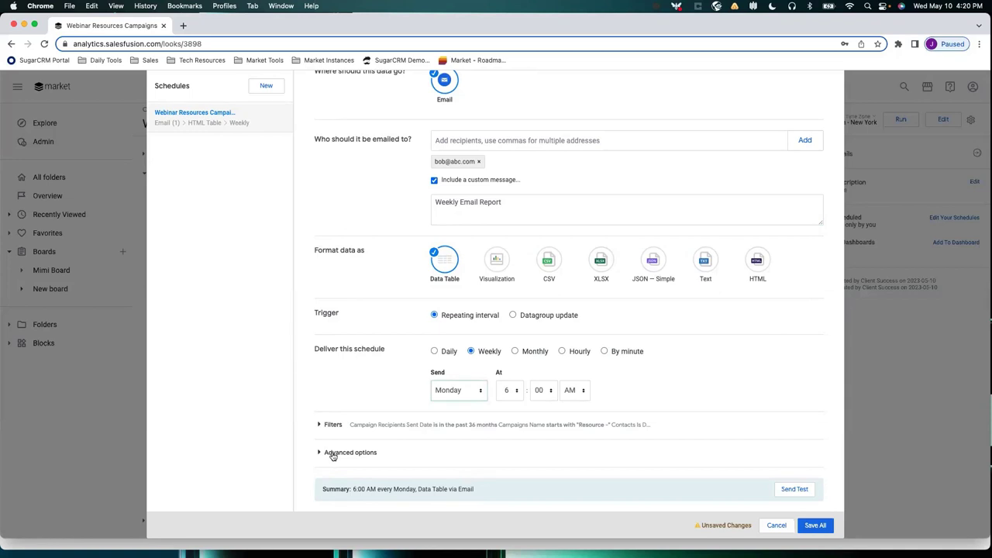
pyautogui.click(332, 453)
# Step: Set the schedule timezone to America - Los Angeles, then cancel the schedule draft
pyautogui.scroll(-3, 576, 416)
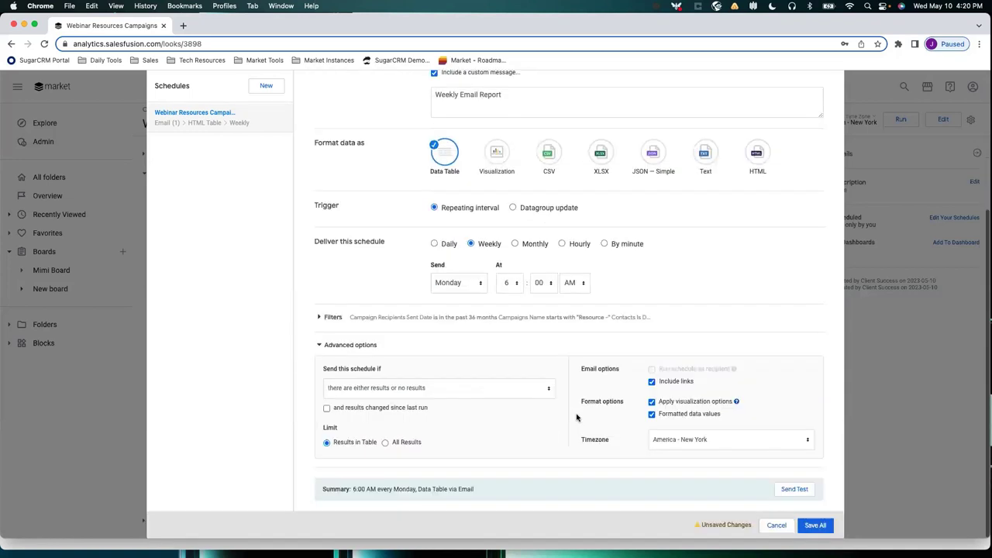
pyautogui.click(690, 441)
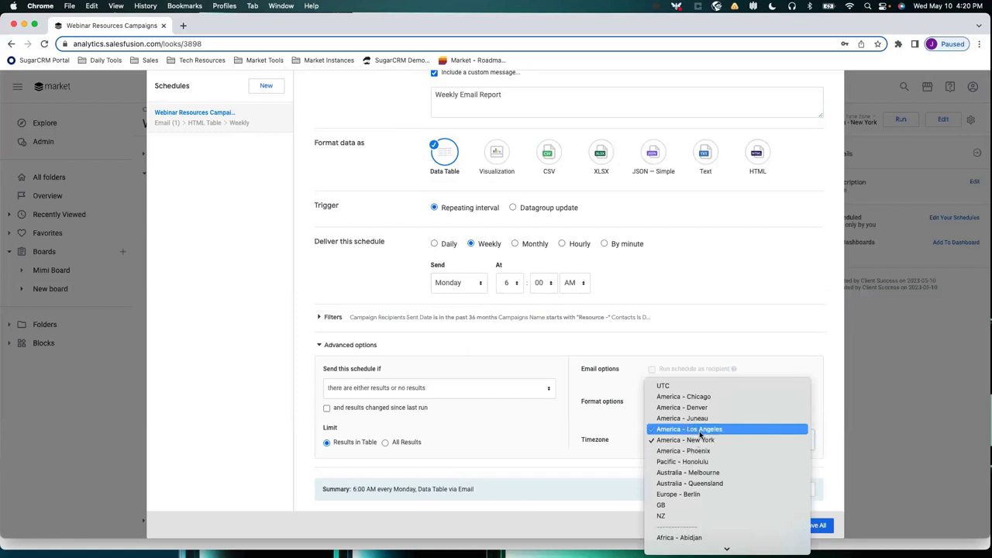
pyautogui.click(699, 432)
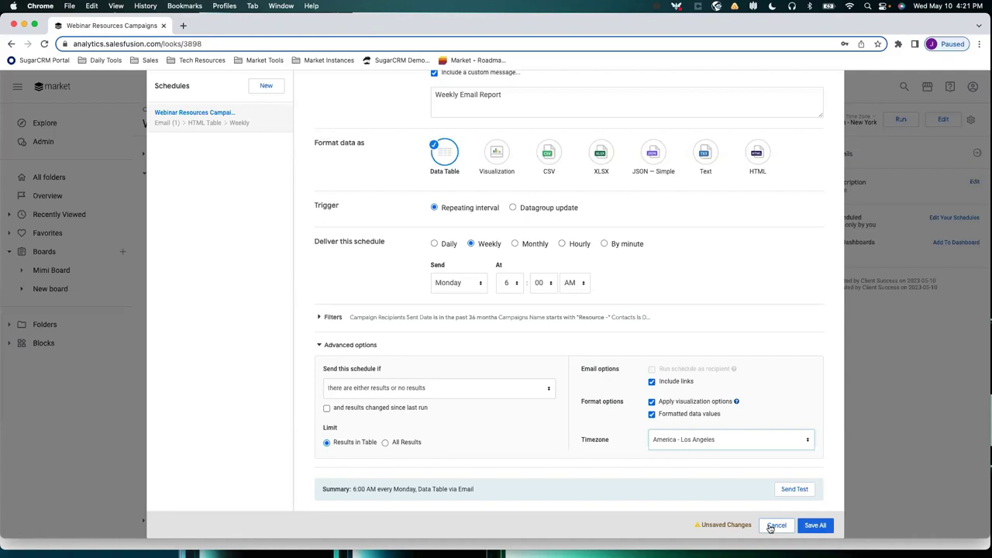
pyautogui.click(775, 526)
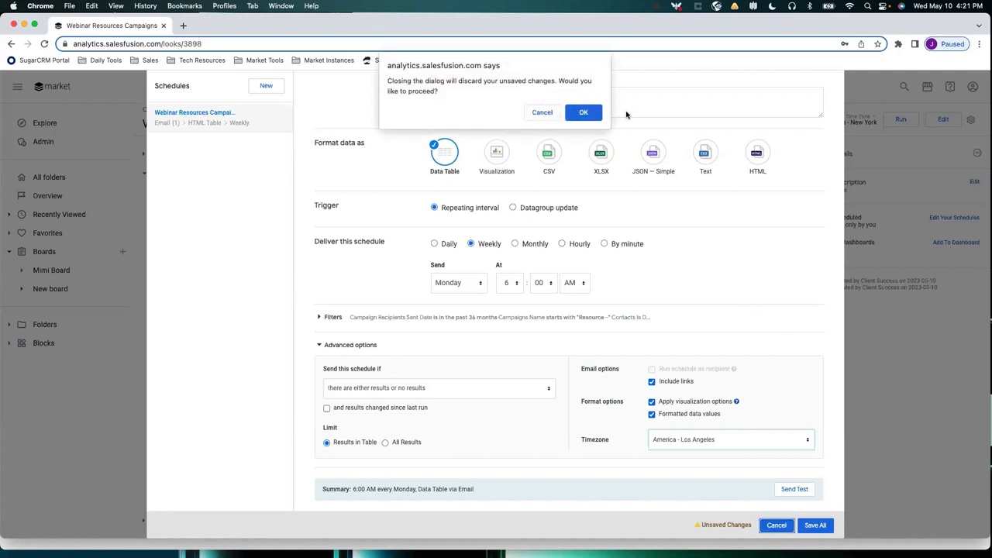
# Step: Confirm discarding the unsaved schedule and dismiss the browser's save-password prompt
pyautogui.click(583, 113)
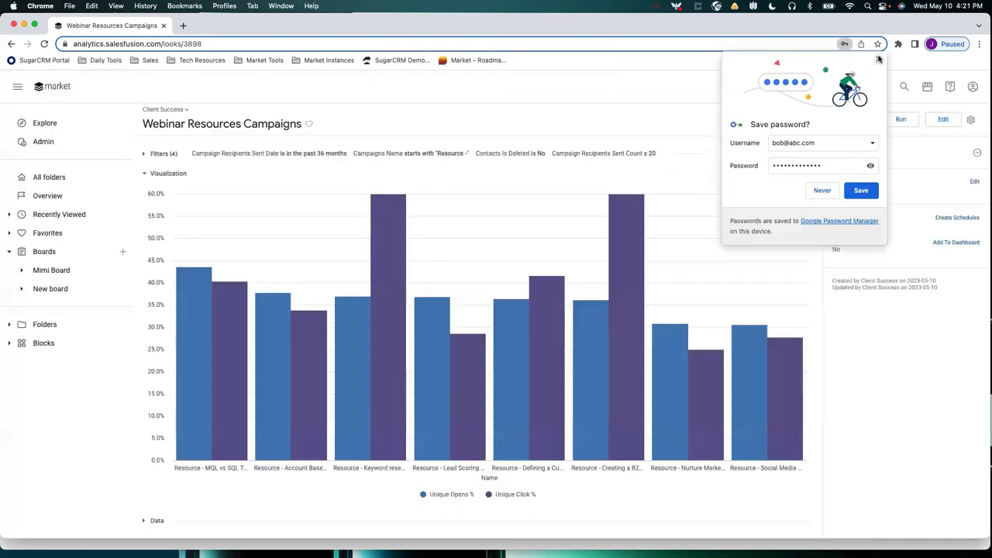
pyautogui.click(879, 60)
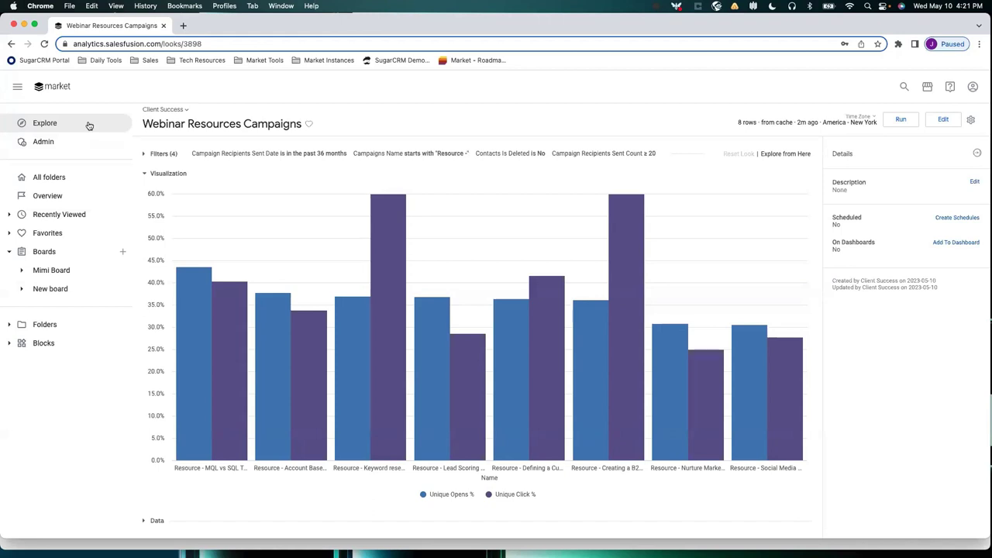
# Step: Open a new Campaign Performance explore from the SalesfusionAutomate explore list
pyautogui.click(46, 124)
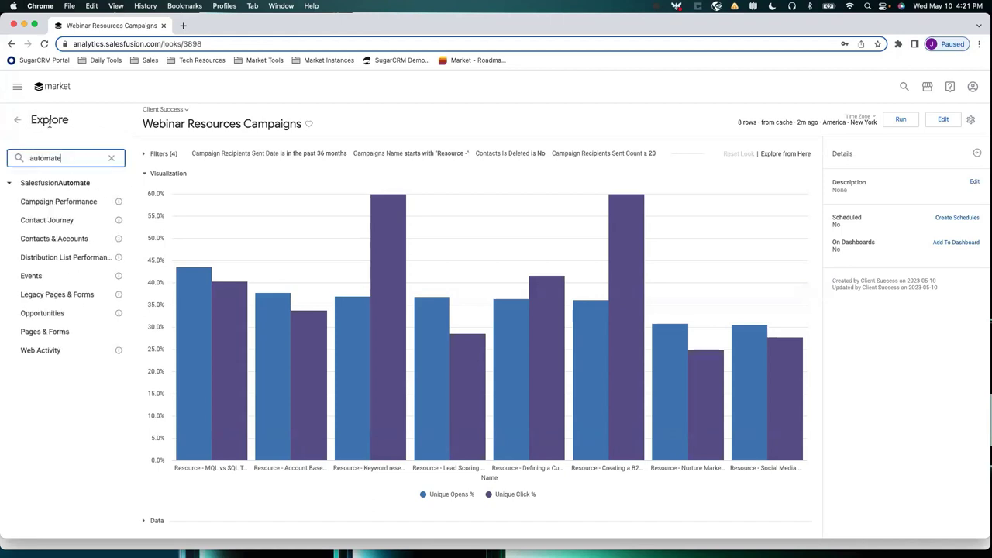
pyautogui.click(73, 207)
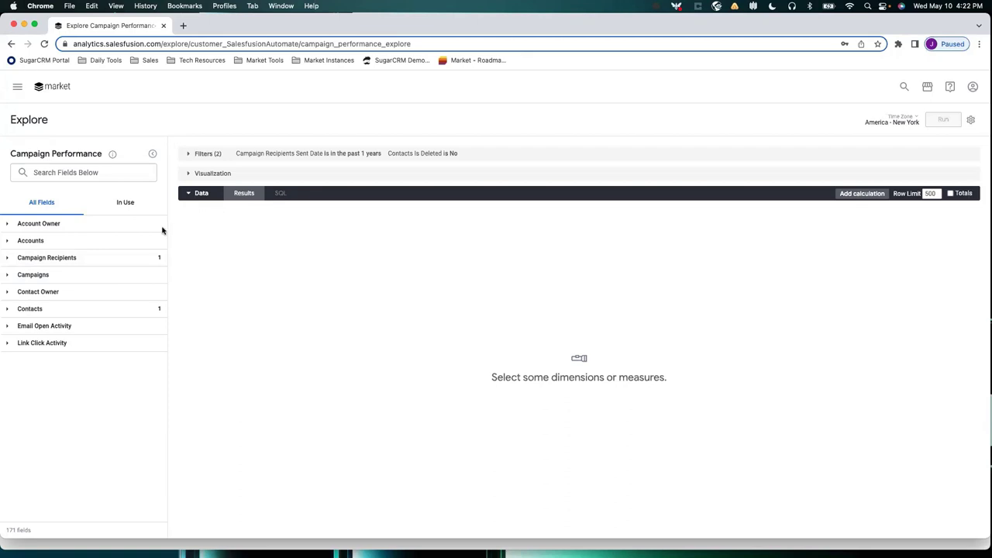
# Step: Add Open Day of Week, Open Hour of Day and Total Open Count, then collapse Email Open Activity
pyautogui.click(7, 326)
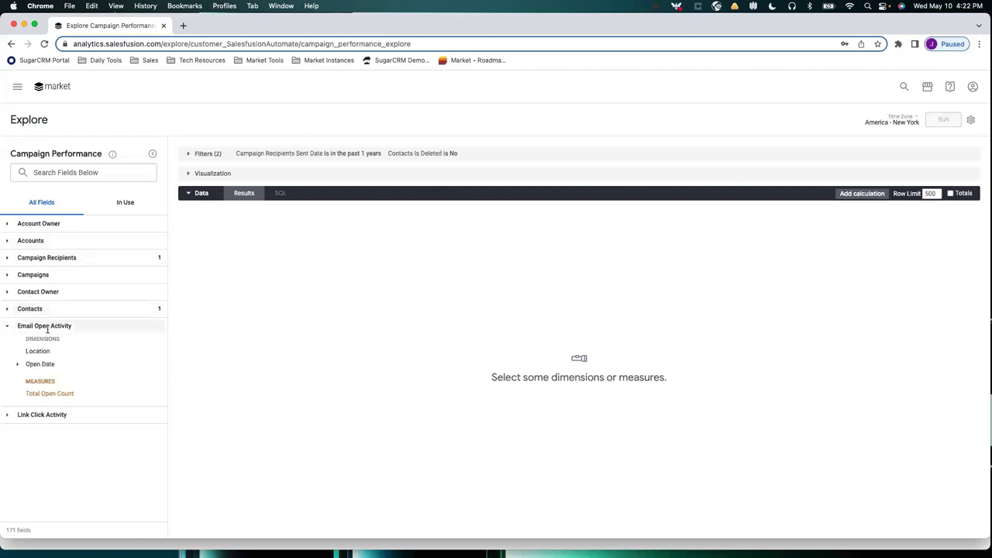
pyautogui.click(17, 363)
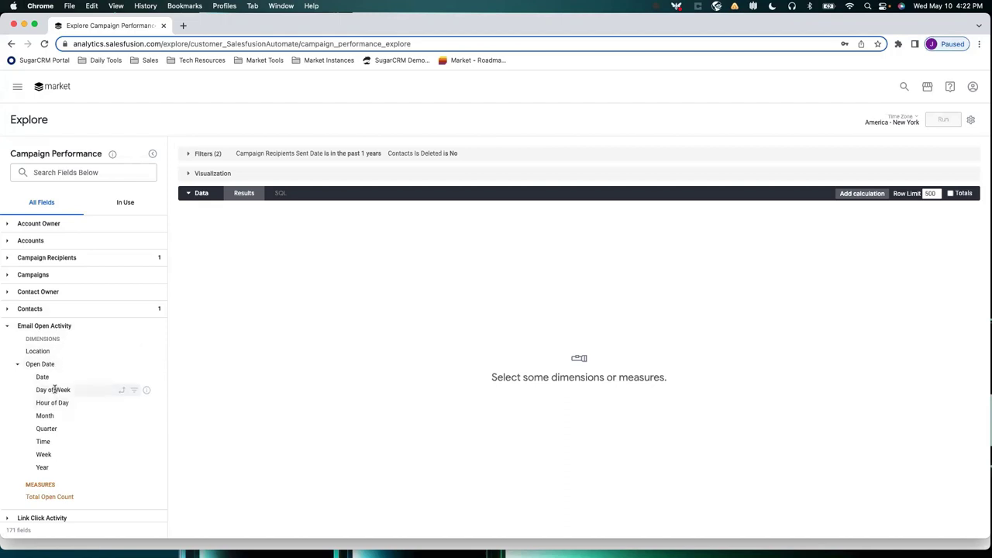
pyautogui.click(53, 390)
pyautogui.click(51, 403)
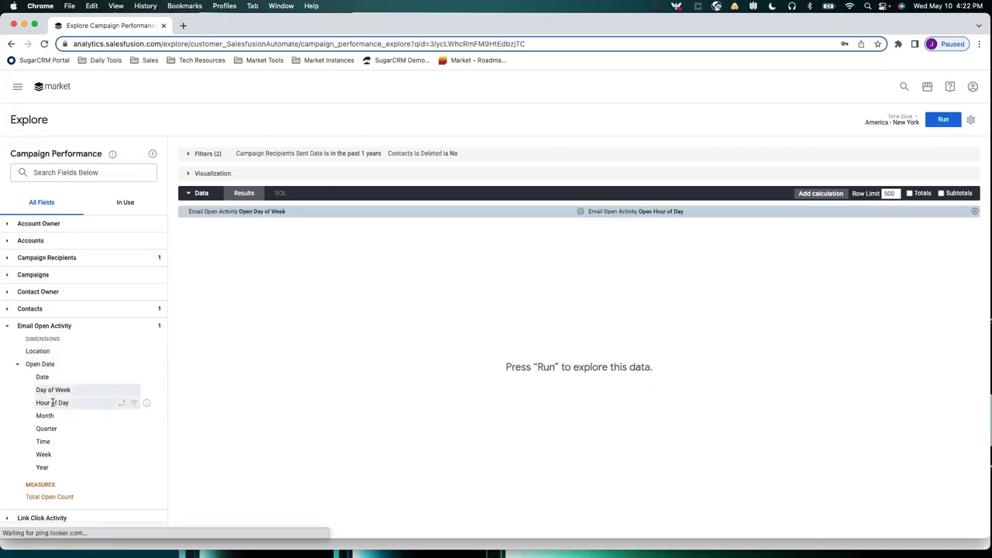
pyautogui.click(57, 496)
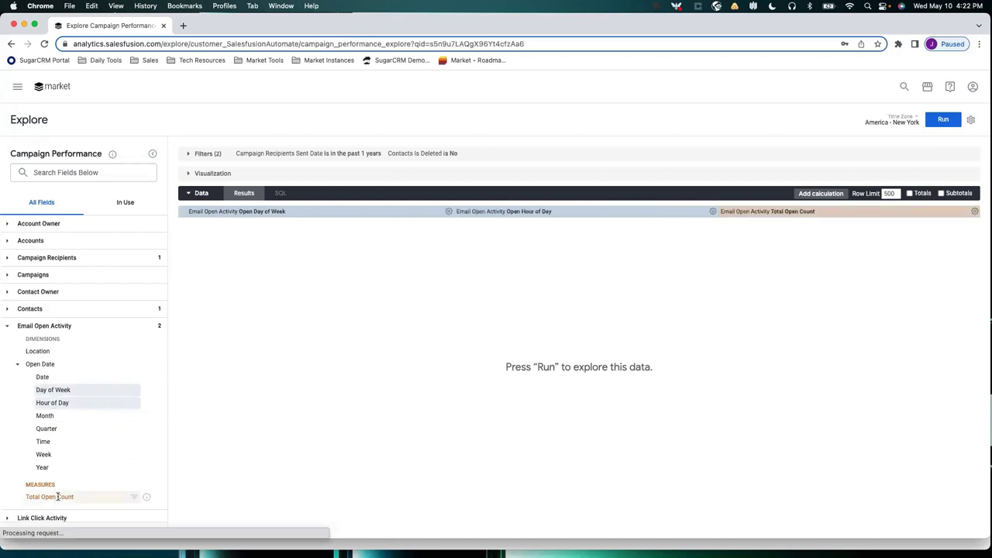
pyautogui.click(18, 367)
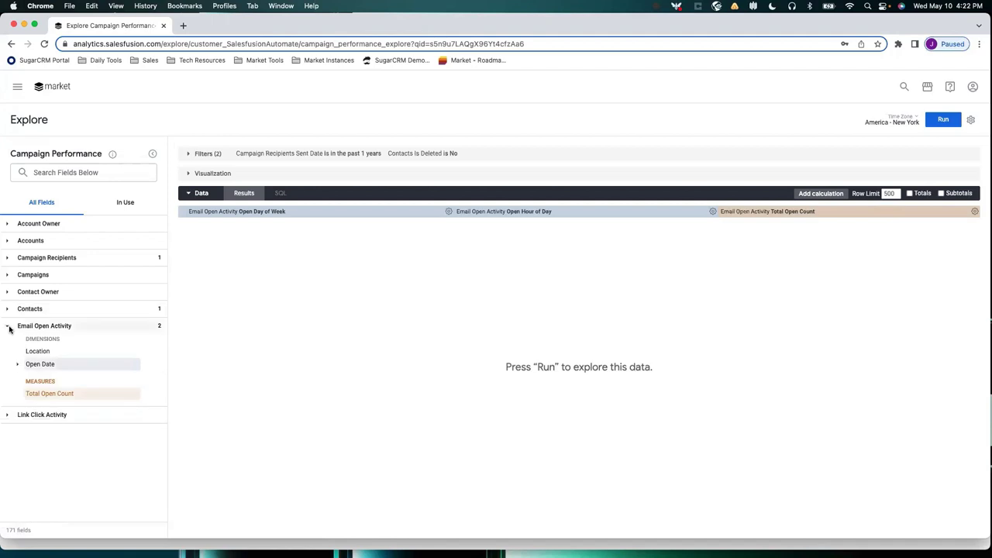
pyautogui.click(8, 326)
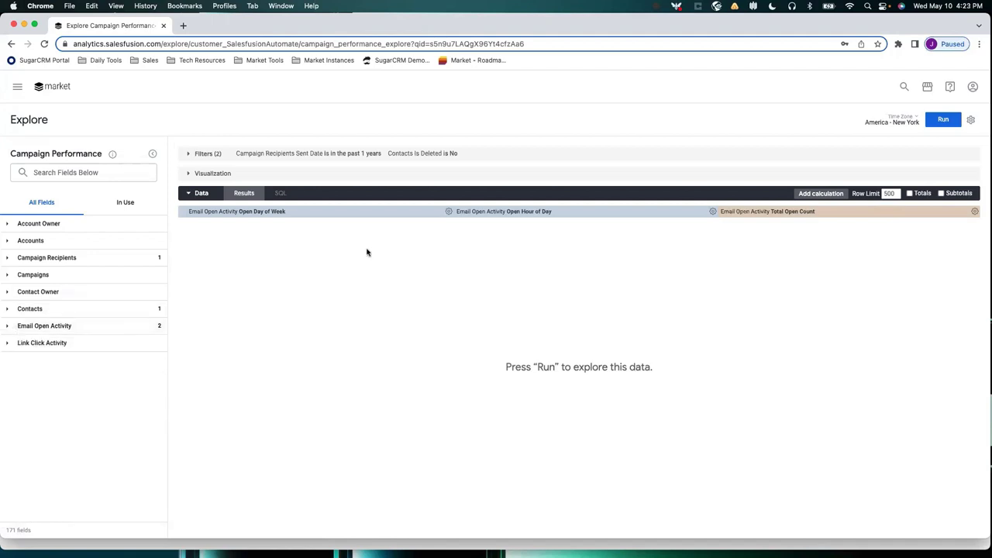
# Step: Set the Sent Date filter to 'is in the past 50 months'
pyautogui.click(188, 155)
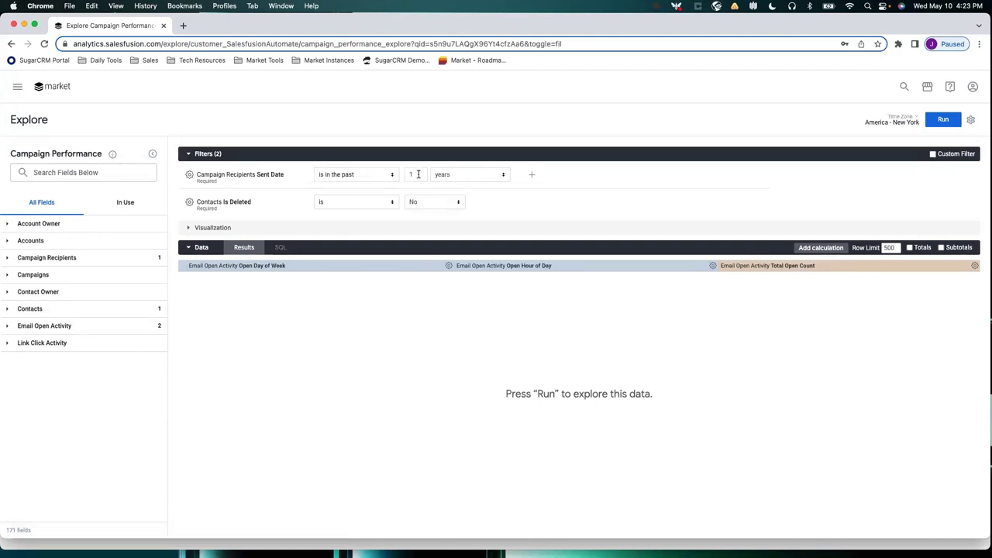
pyautogui.moveTo(418, 174); pyautogui.dragTo(401, 176)
pyautogui.write('36')
pyautogui.click(472, 174)
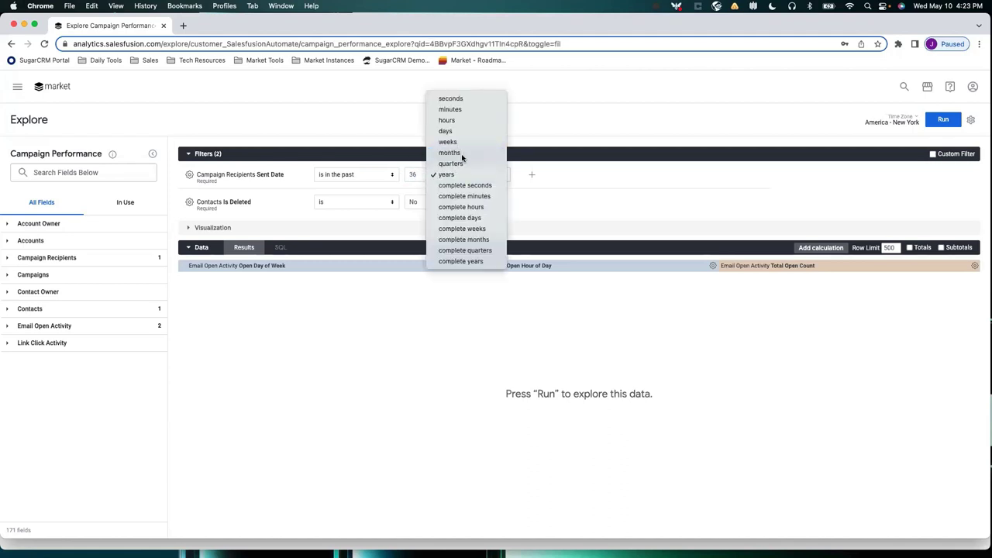
pyautogui.click(465, 154)
pyautogui.moveTo(423, 175); pyautogui.dragTo(399, 175)
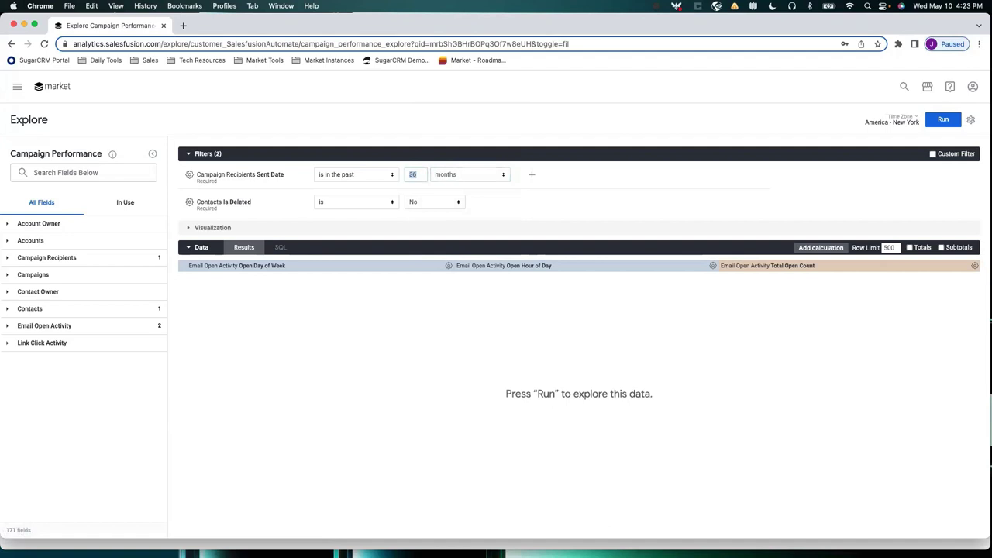
pyautogui.write('50')
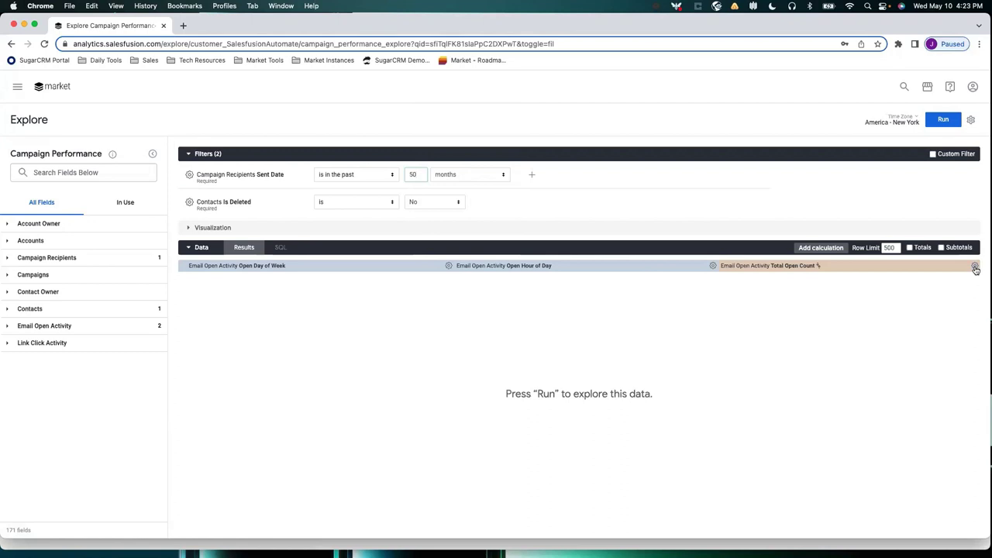
# Step: Add a Total Open Count filter using 'is greater than or equal to' 1
pyautogui.click(975, 267)
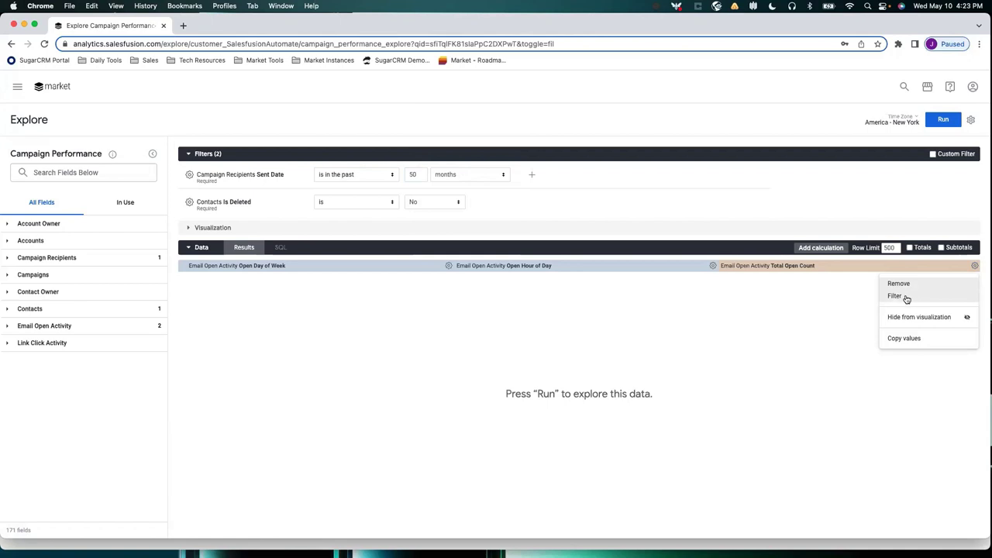
pyautogui.click(895, 296)
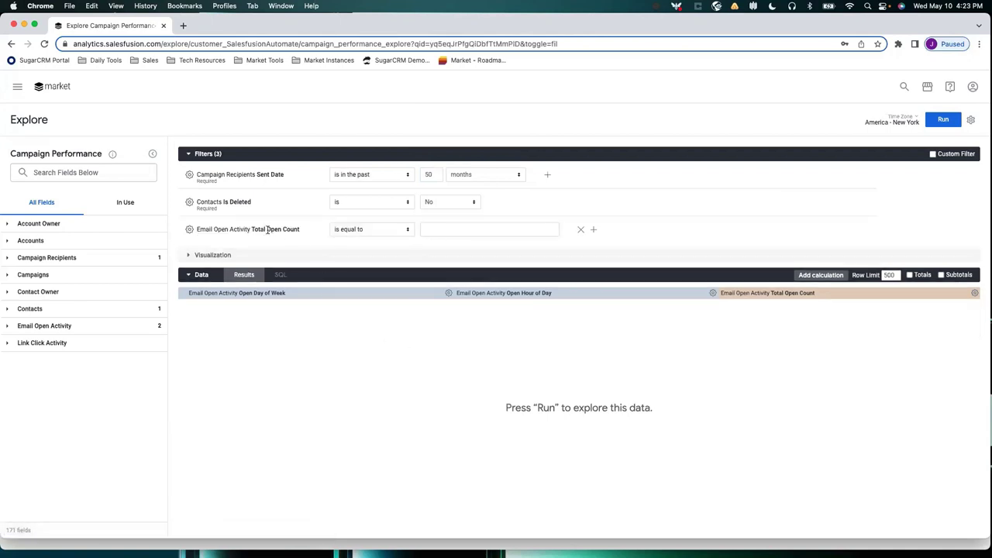
pyautogui.click(363, 235)
pyautogui.click(372, 251)
pyautogui.click(468, 229)
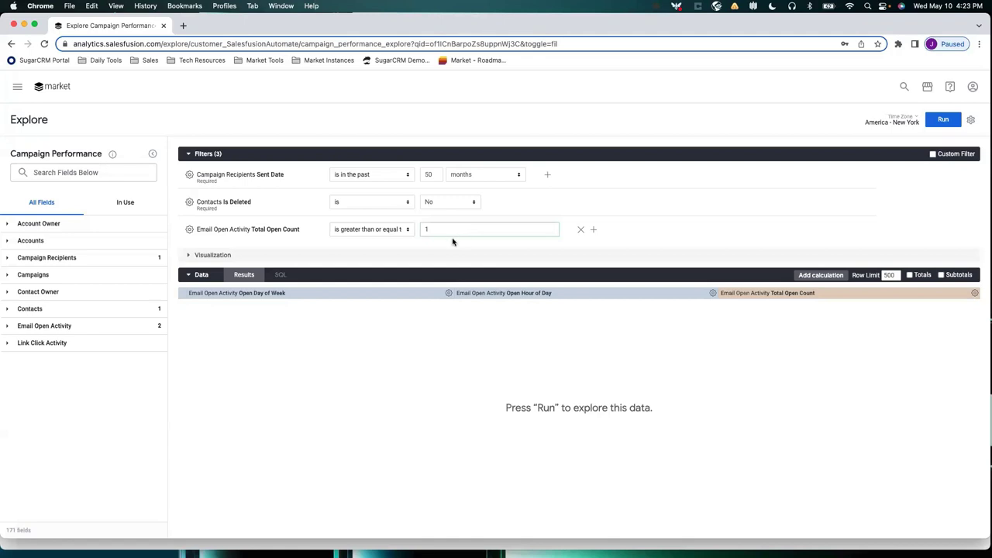
# Step: Run the query, returning 168 weekday-and-hour rows led by Thursday hour 10 with 2,961 opens
pyautogui.click(940, 120)
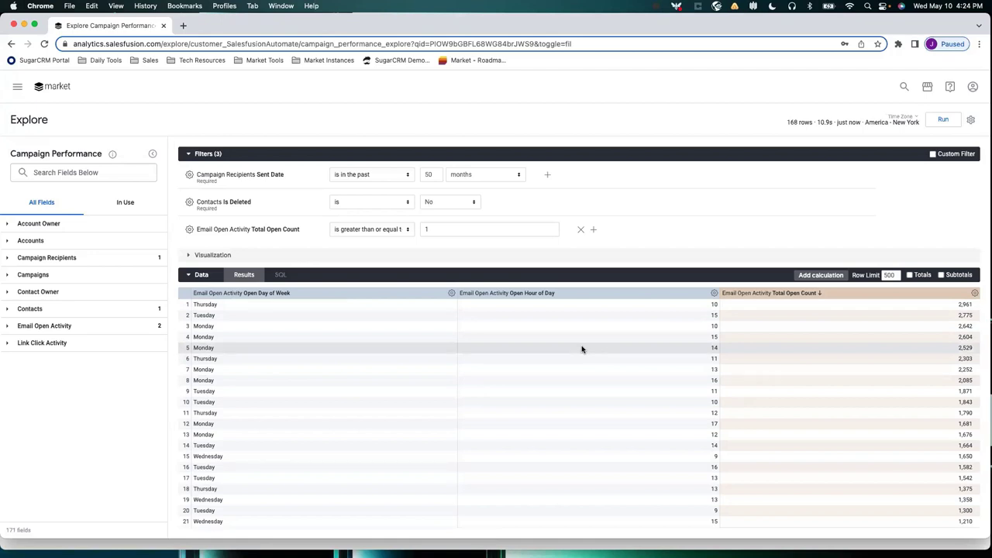
pyautogui.click(451, 294)
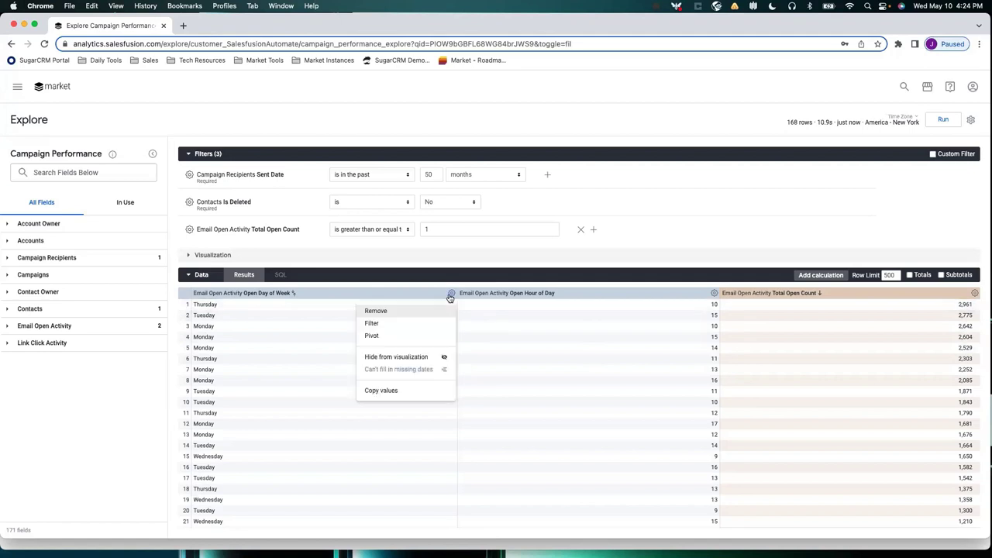
# Step: Add an Open Day of Week 'is not' filter excluding Saturday and Sunday
pyautogui.click(391, 324)
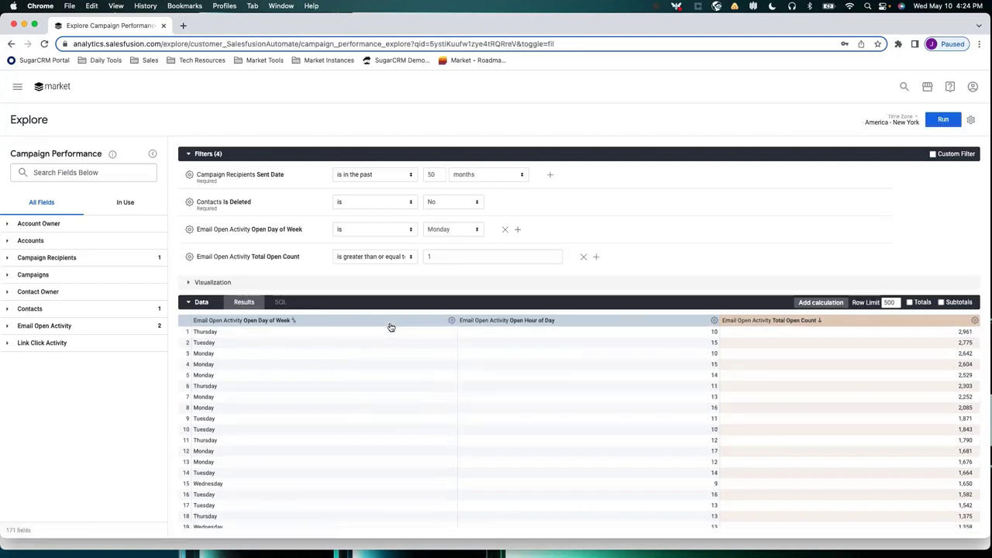
pyautogui.click(408, 230)
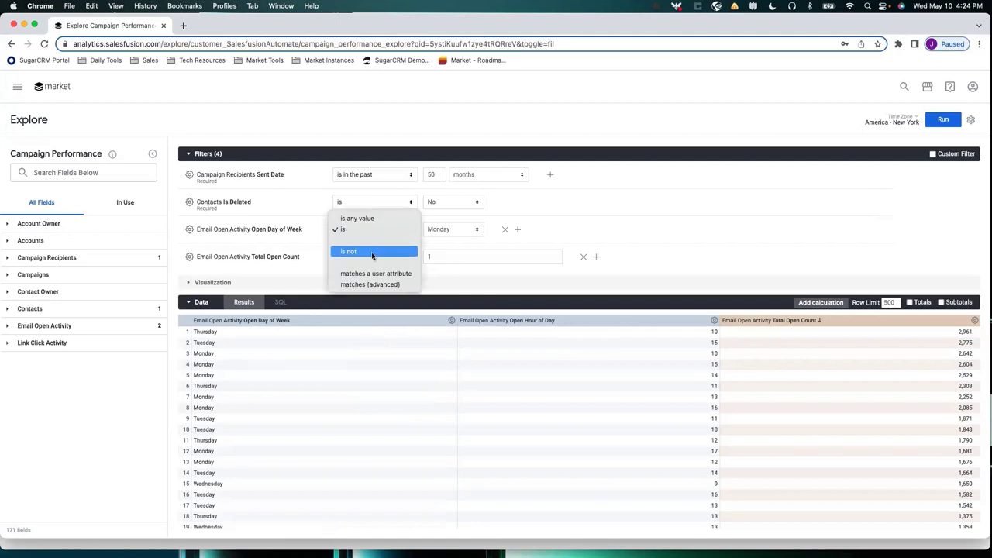
pyautogui.click(372, 253)
pyautogui.click(457, 232)
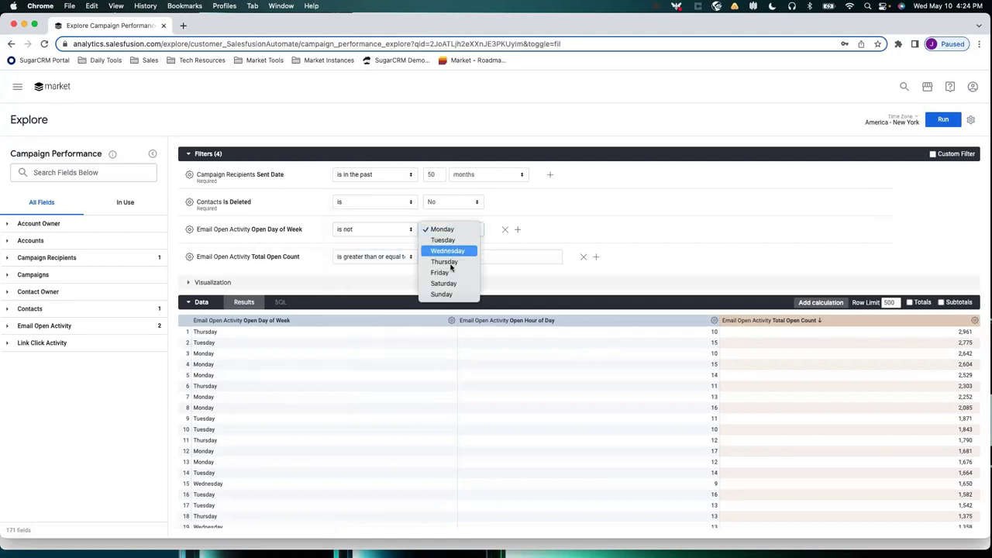
pyautogui.click(444, 284)
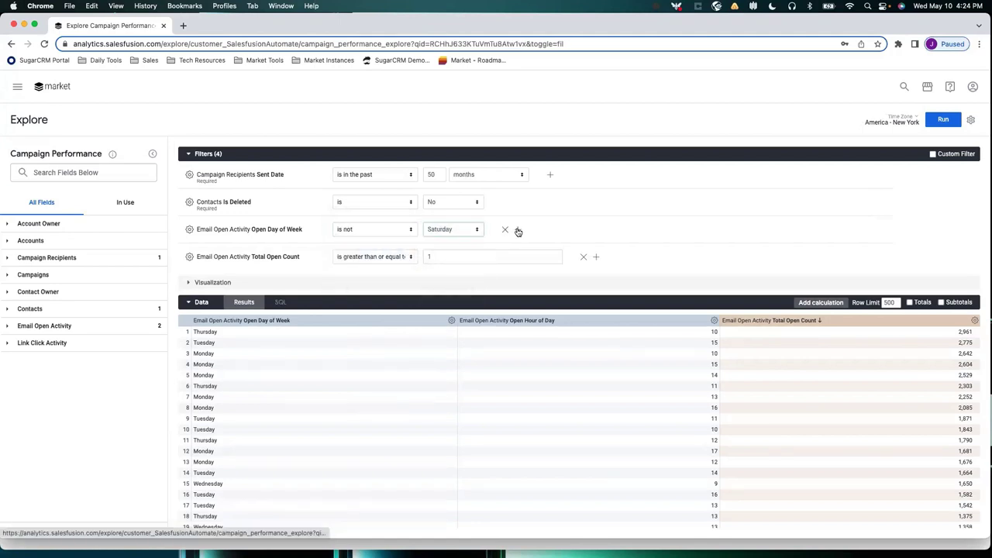
pyautogui.click(518, 230)
pyautogui.click(438, 248)
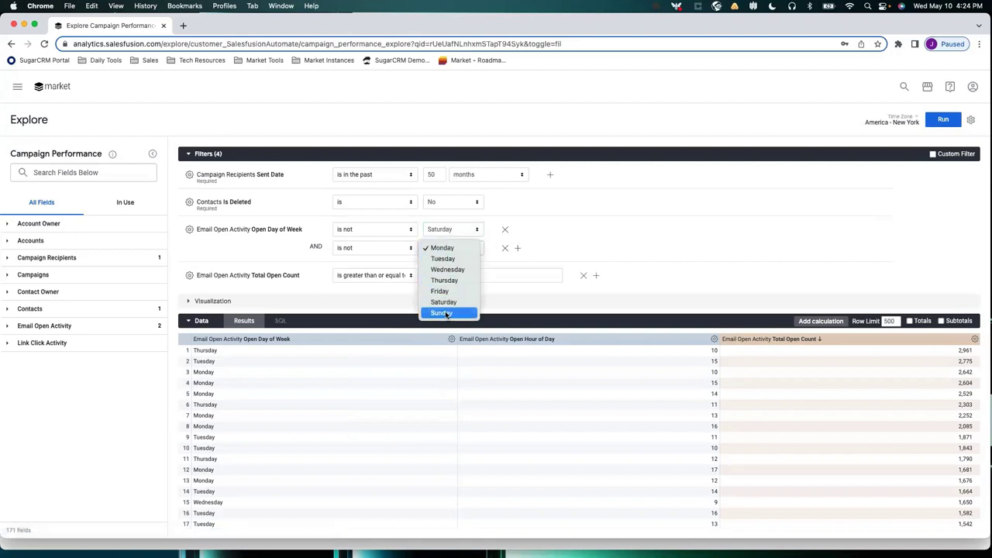
pyautogui.click(446, 313)
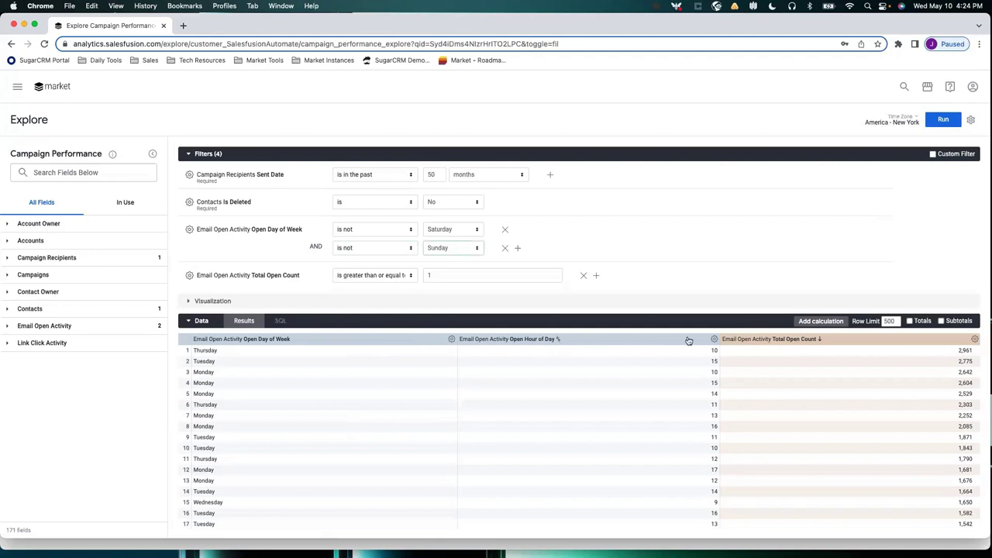
# Step: Add an Open Hour of Day filter between 8 and 18 and rerun the query
pyautogui.click(714, 340)
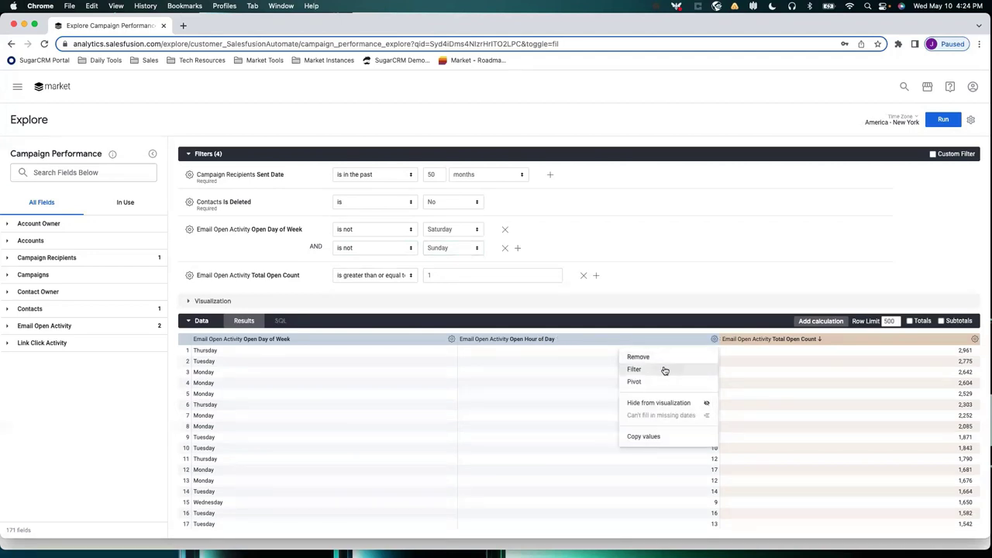
pyautogui.click(662, 370)
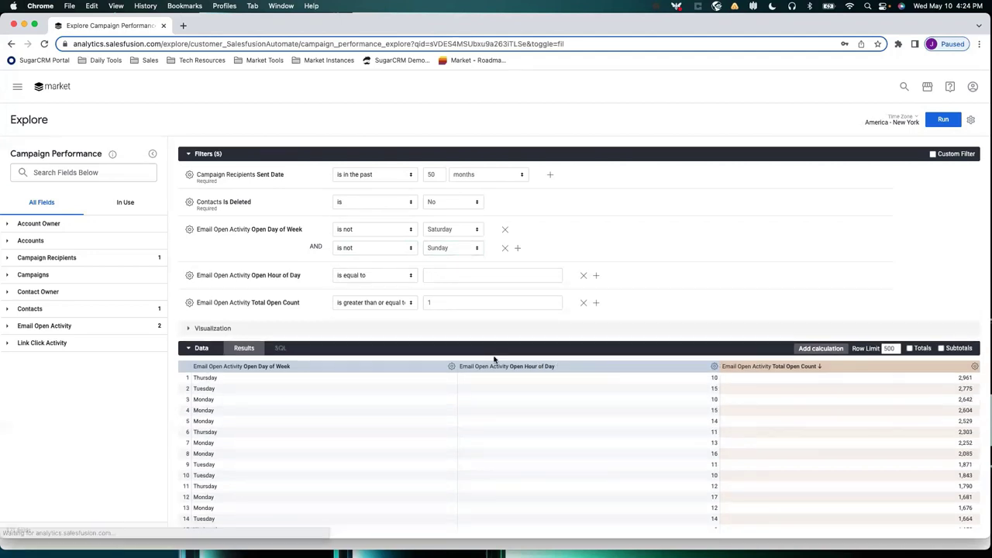
pyautogui.click(381, 275)
pyautogui.click(377, 329)
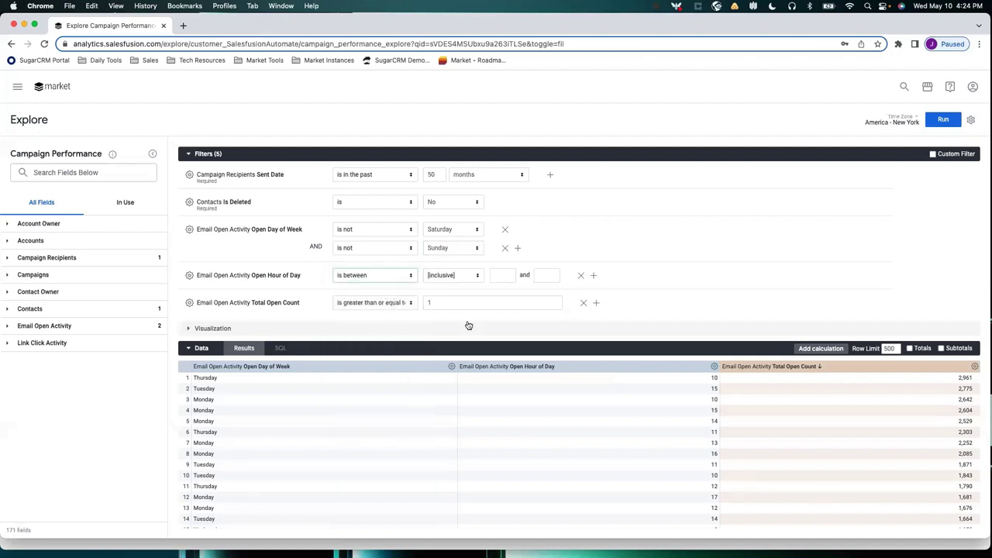
pyautogui.click(503, 275)
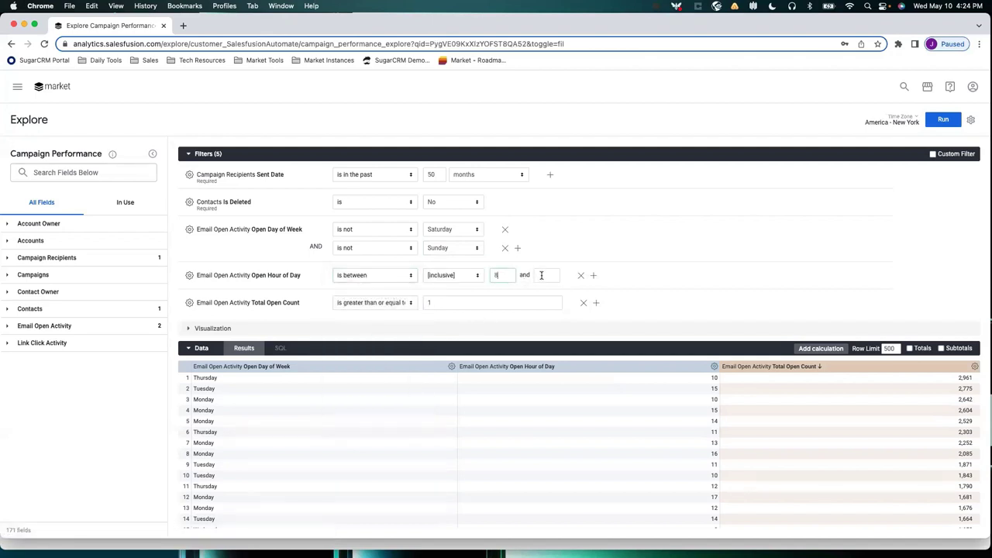
pyautogui.write('8')
pyautogui.click(541, 275)
pyautogui.write('18')
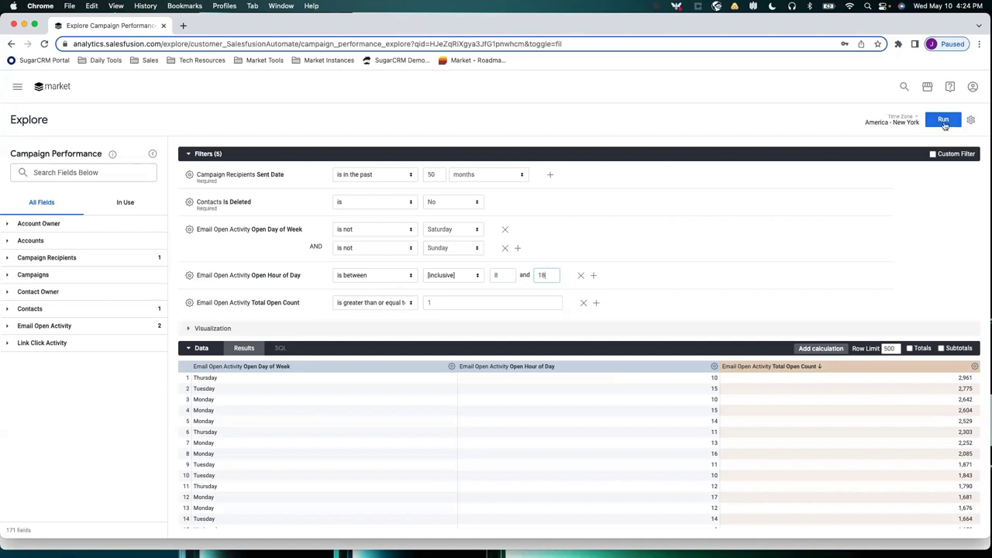
pyautogui.click(943, 120)
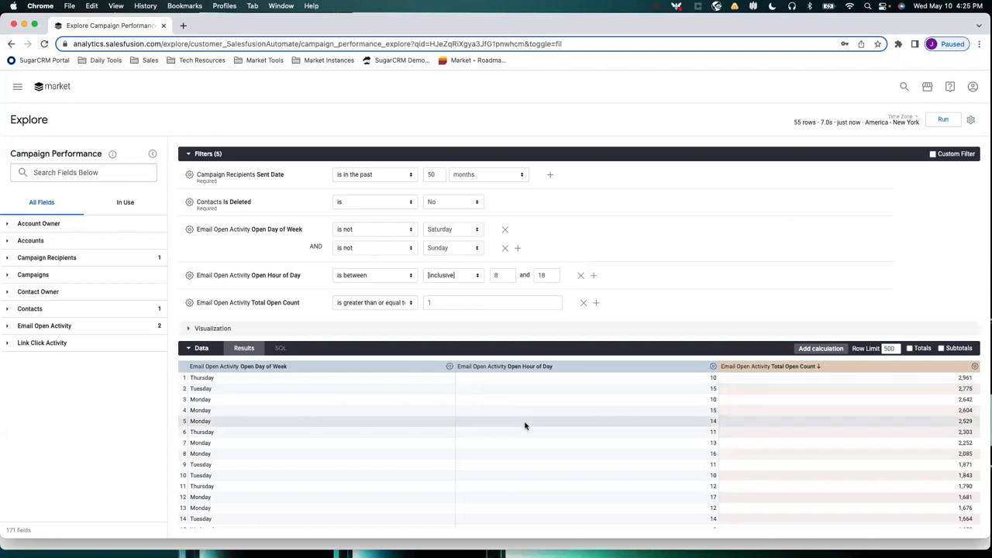
# Step: Collapse the five filters into a summary line and bring up the Open Day of Week column options
pyautogui.scroll(-3, 525, 425)
pyautogui.scroll(3, 525, 426)
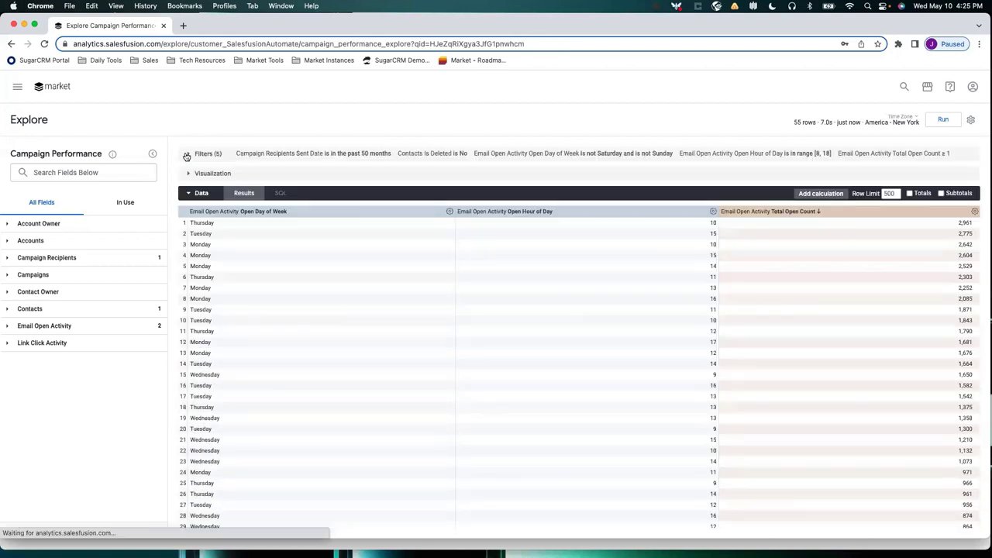
pyautogui.click(187, 157)
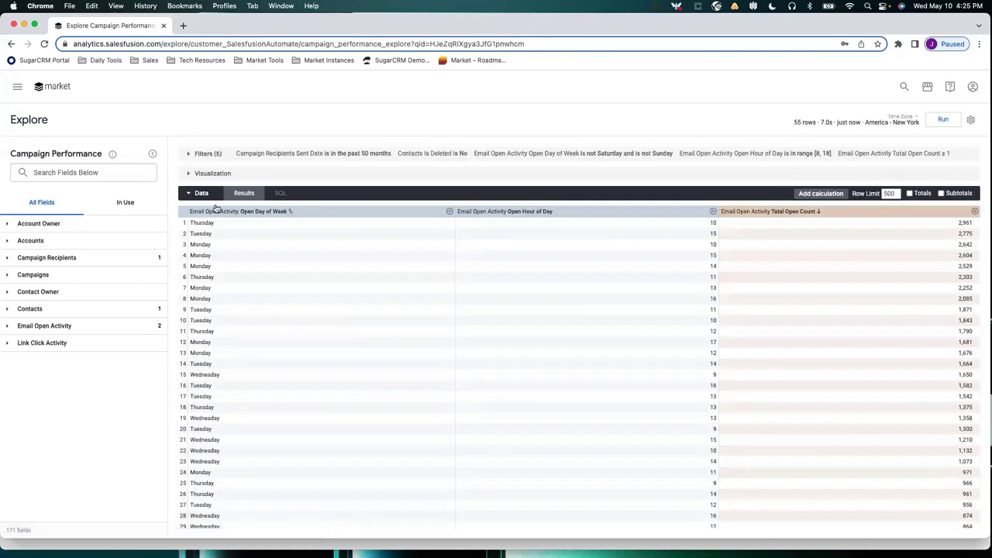
pyautogui.click(449, 213)
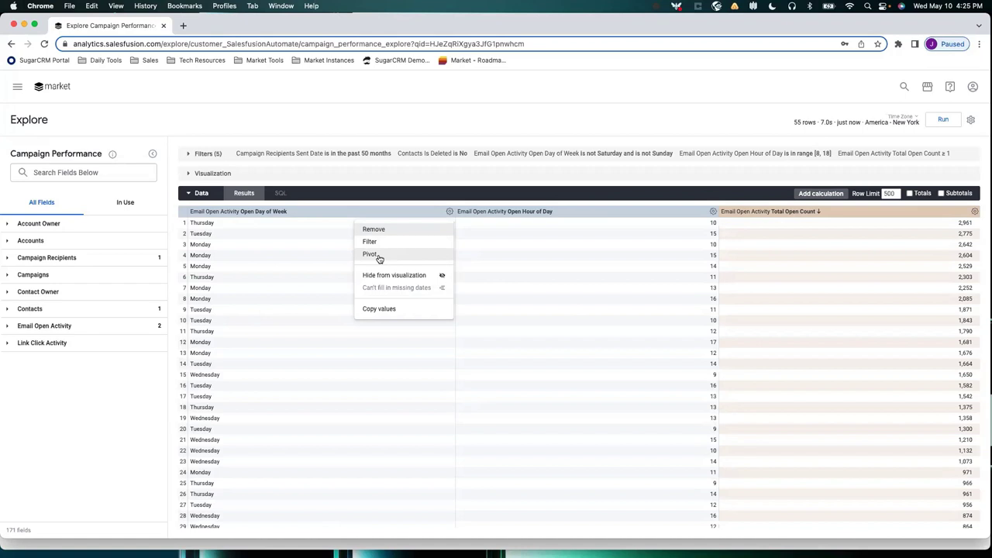
# Step: Pivot Open Day of Week into columns, rerun for 11 hour rows, and show the visualization
pyautogui.click(379, 256)
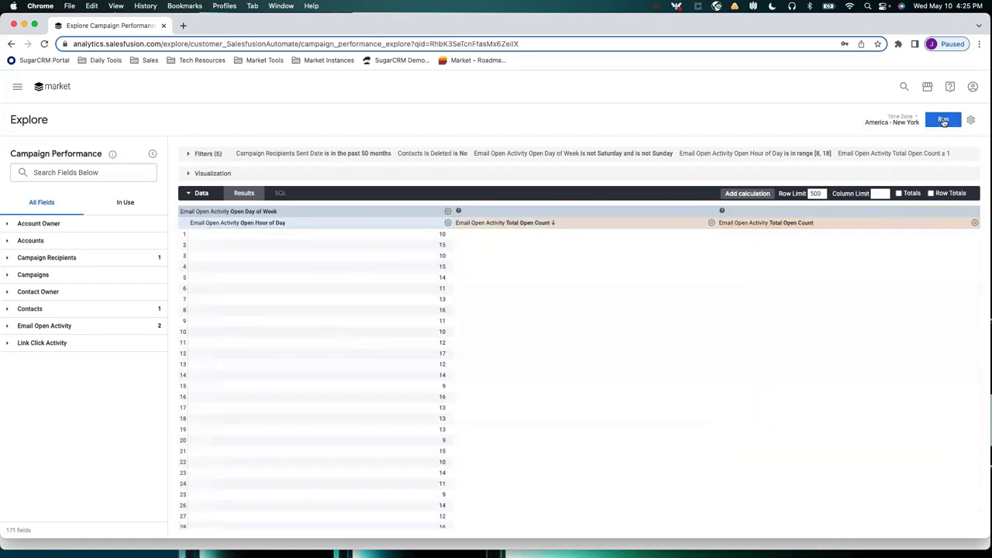
pyautogui.click(943, 120)
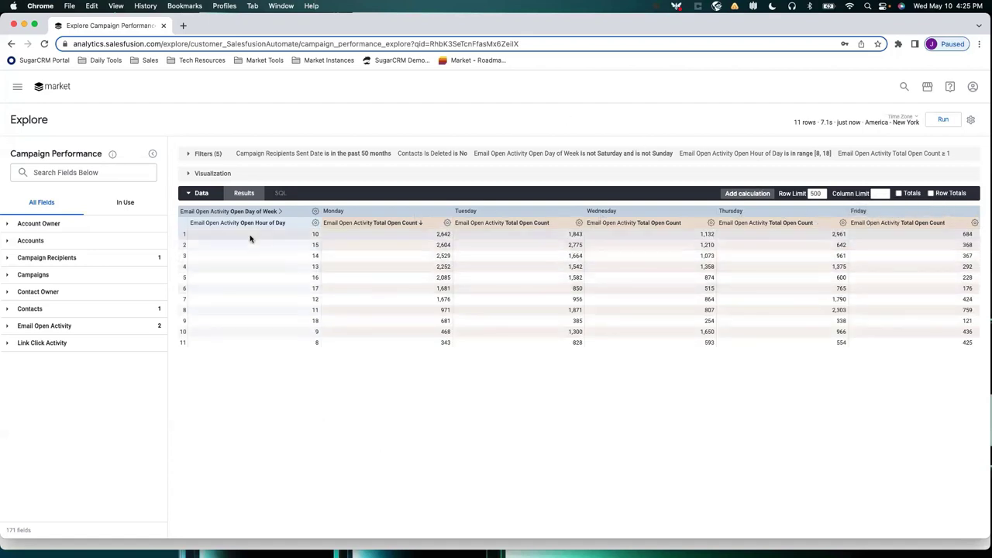
pyautogui.click(194, 193)
pyautogui.click(191, 176)
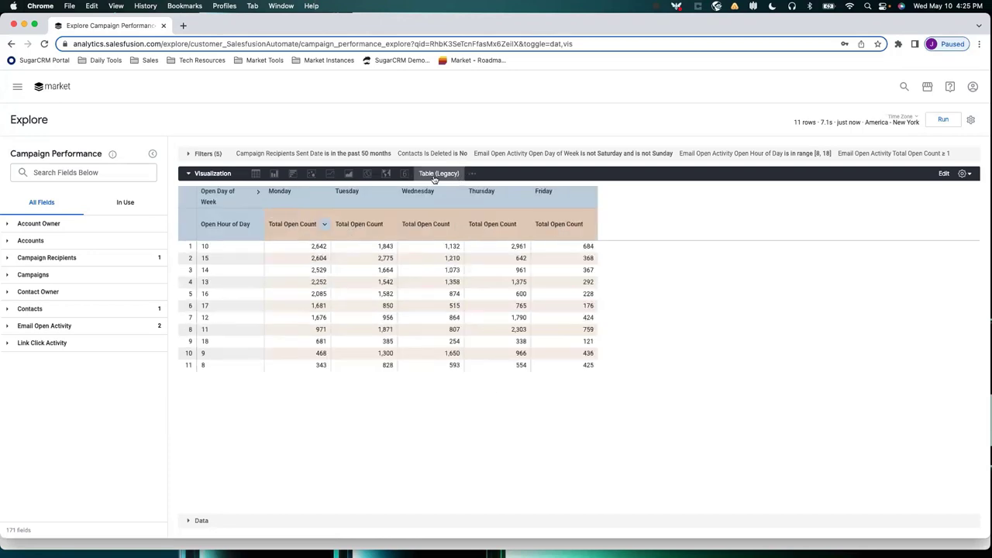
# Step: Make the visualization a line chart using the Vivid series colour collection
pyautogui.click(329, 175)
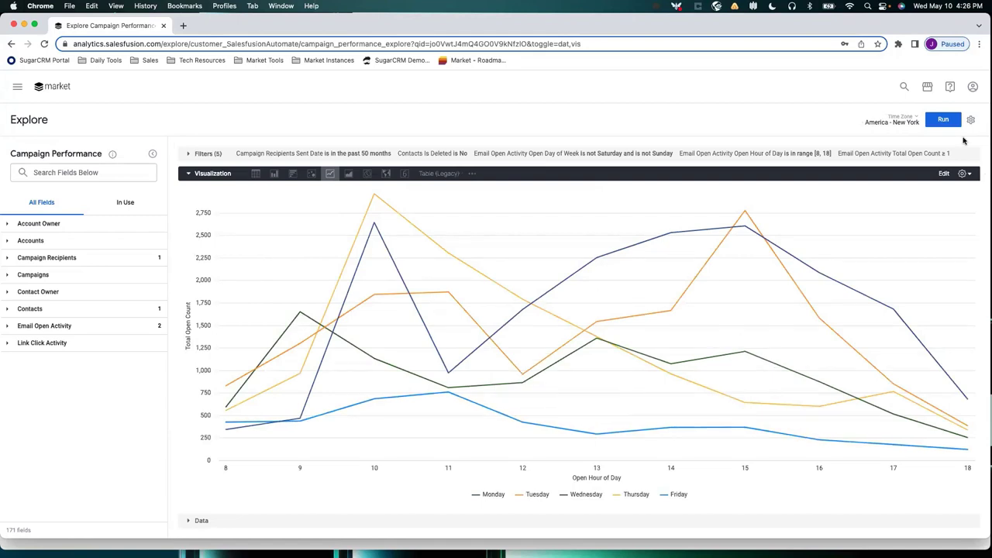
pyautogui.click(971, 176)
pyautogui.click(966, 177)
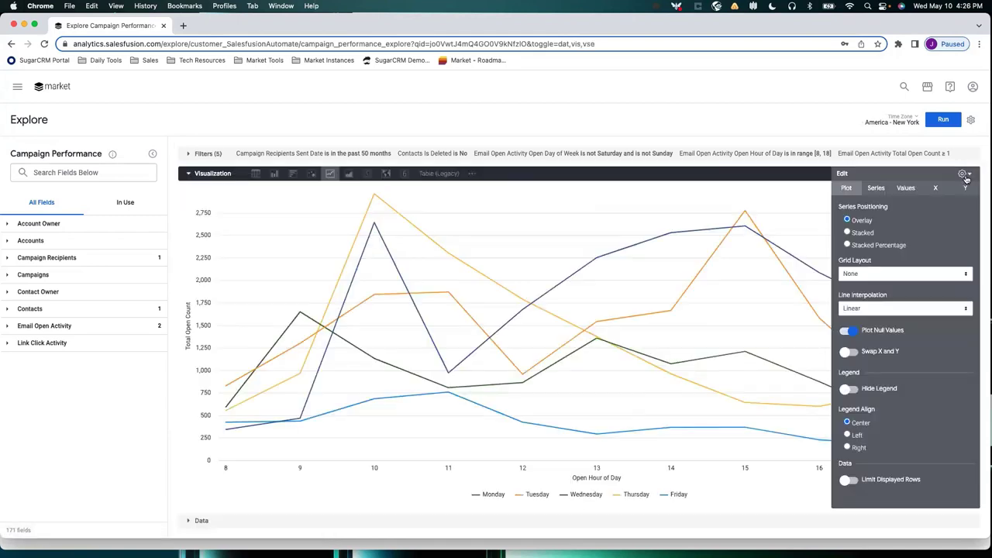
pyautogui.click(875, 187)
pyautogui.click(919, 230)
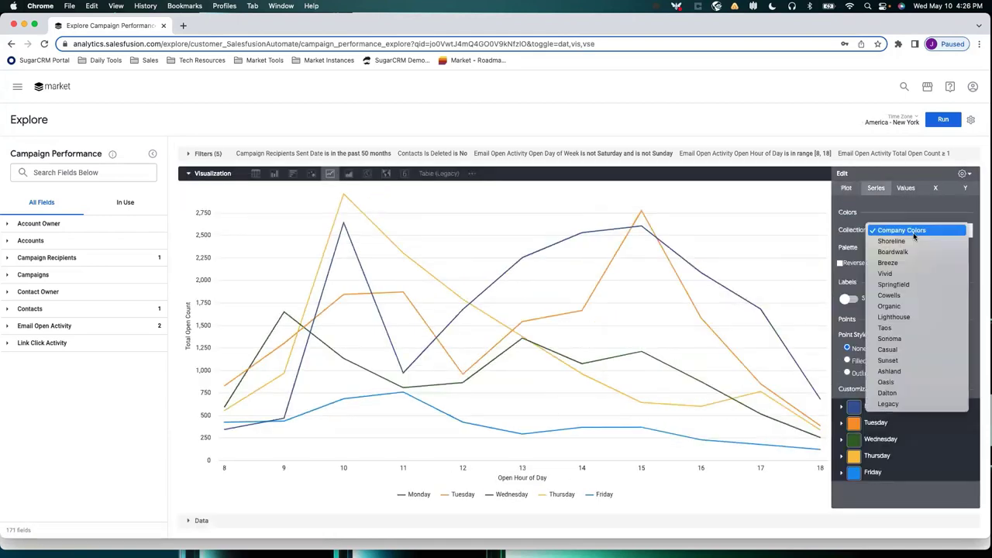
pyautogui.click(895, 275)
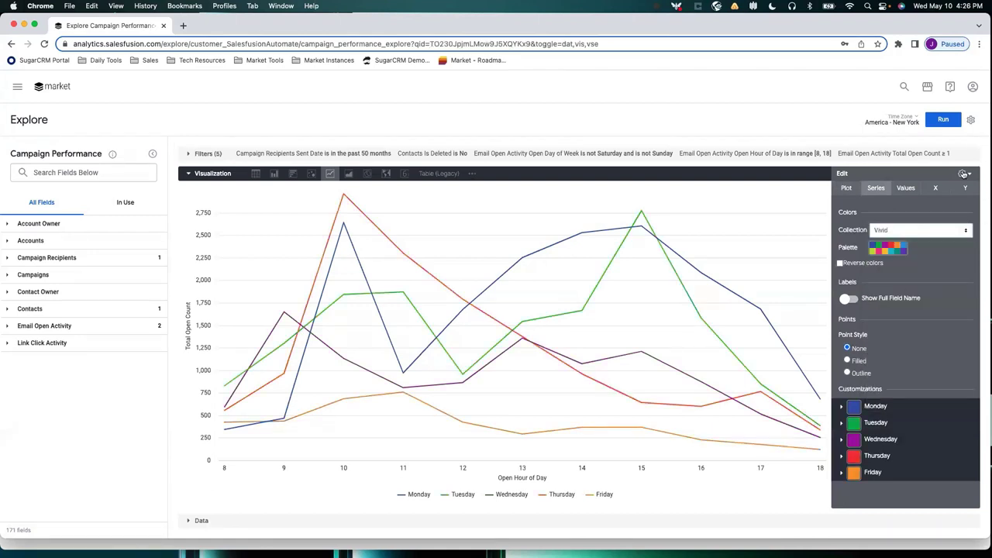
# Step: Close the chart settings editor and expand the five filter conditions
pyautogui.click(963, 175)
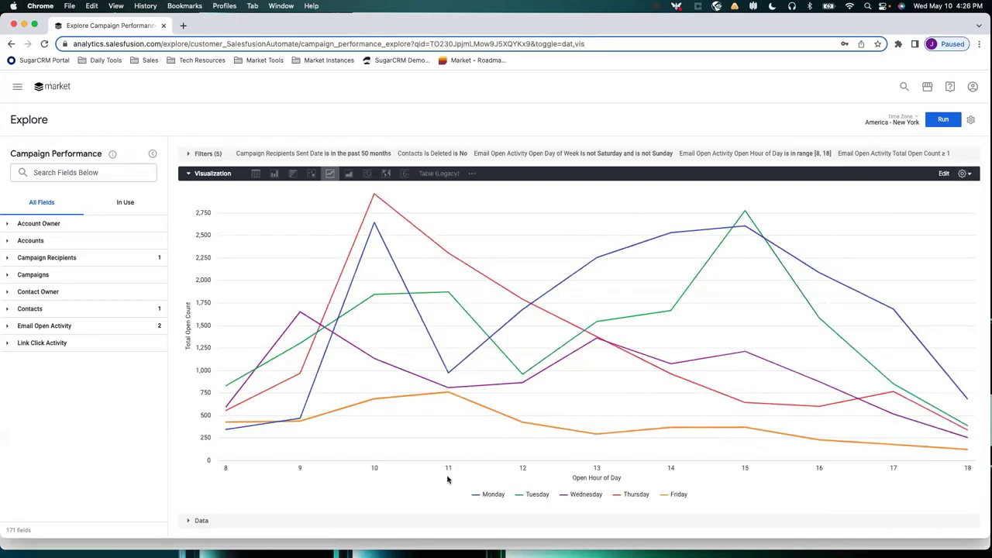
pyautogui.moveTo(383, 219)
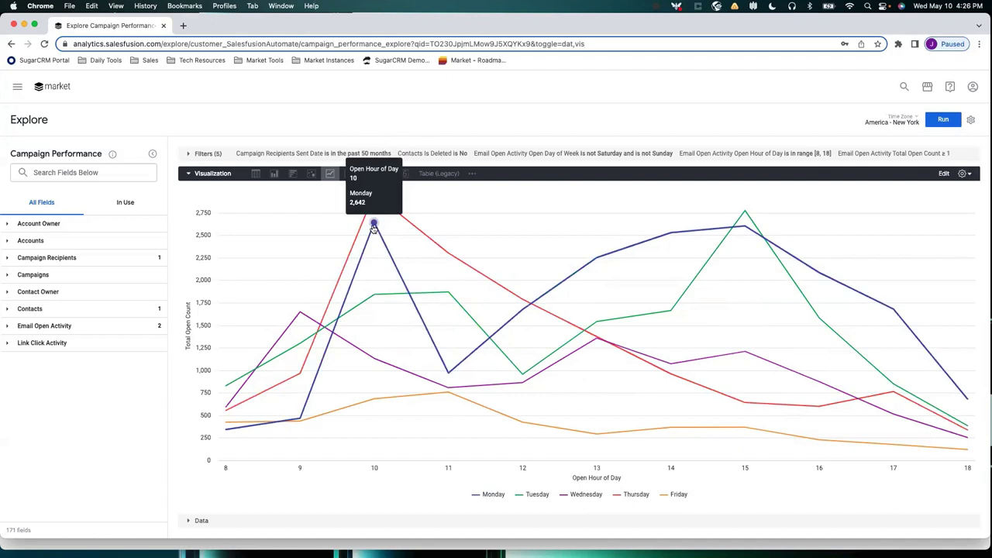
pyautogui.moveTo(603, 339)
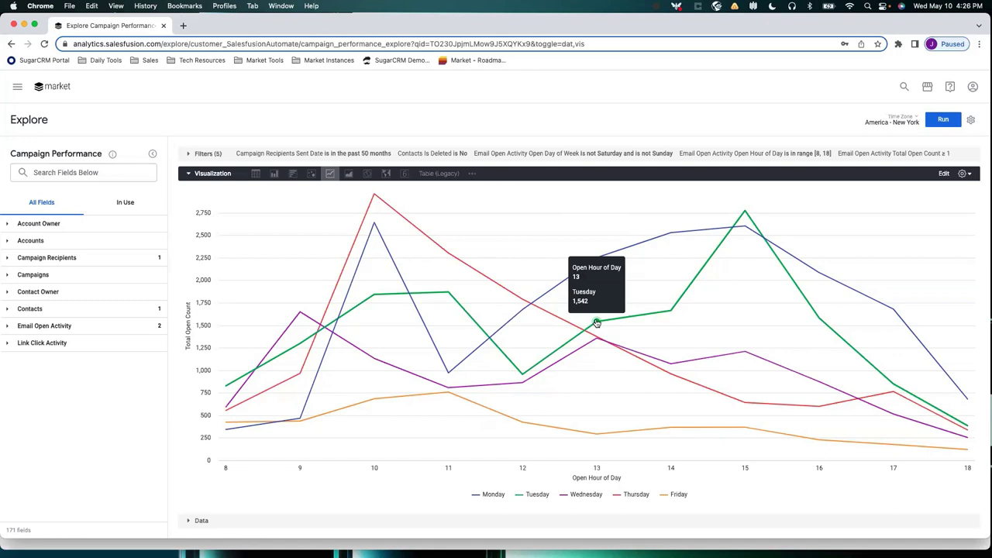
pyautogui.click(194, 154)
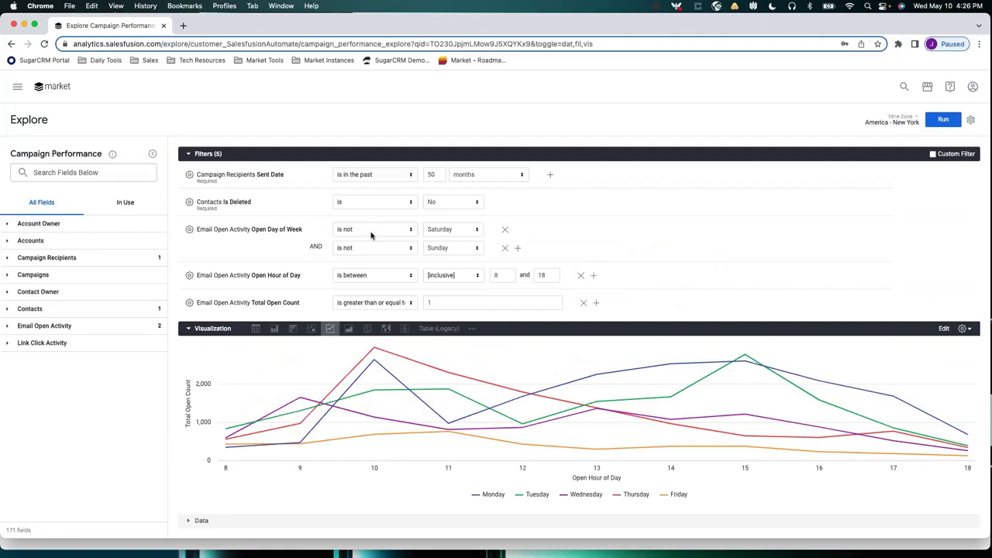
pyautogui.click(370, 234)
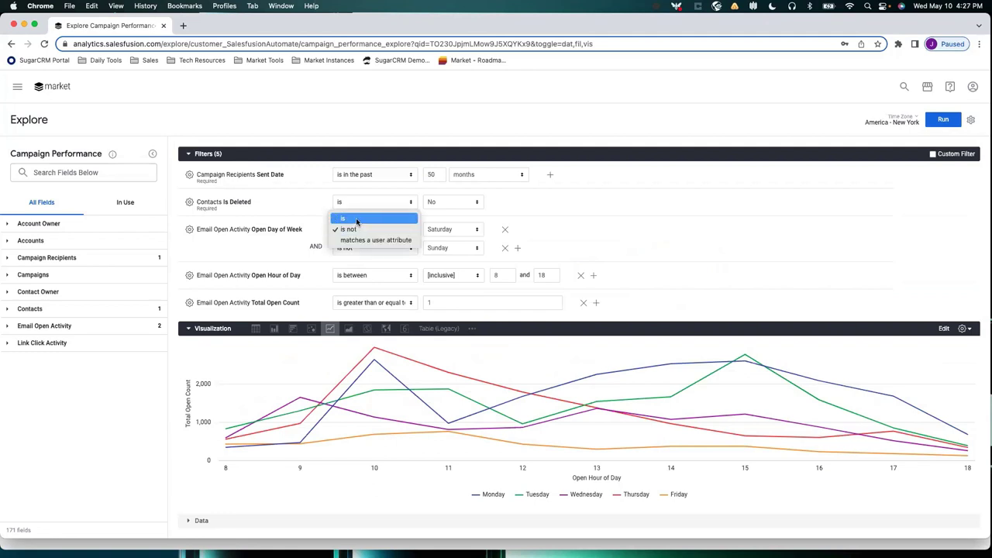
pyautogui.click(356, 219)
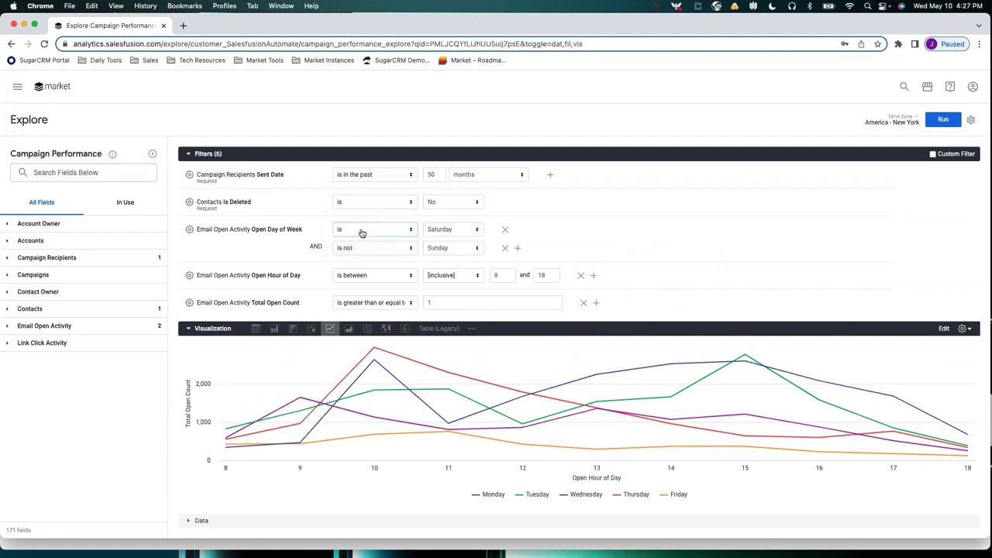
pyautogui.click(411, 234)
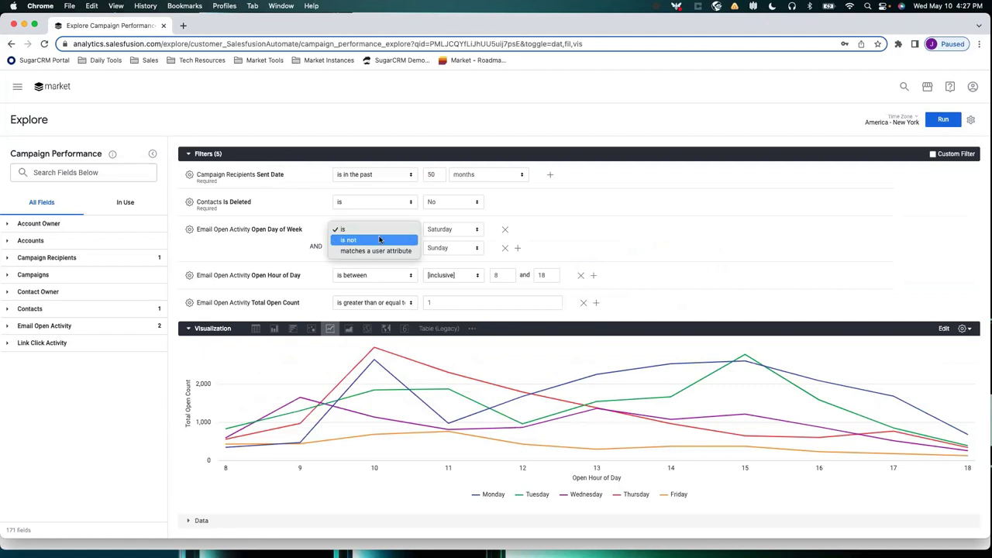
pyautogui.click(380, 240)
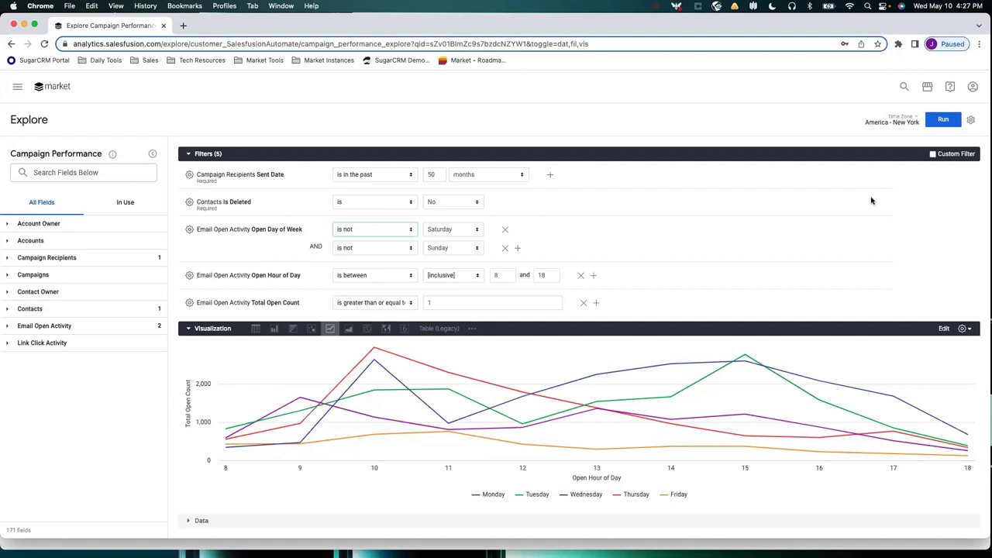
# Step: Fold the filter conditions into a one-line summary above the weekday line chart
pyautogui.click(189, 154)
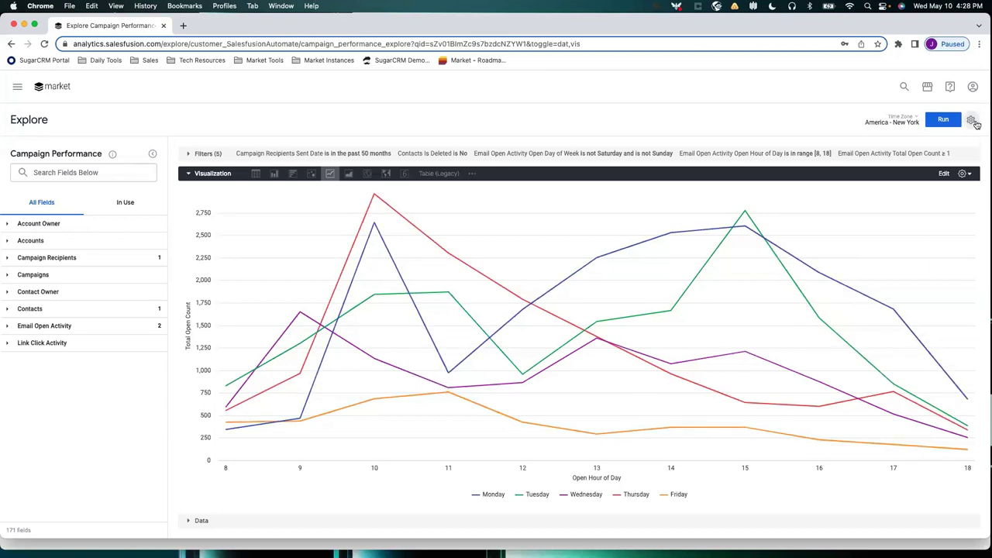
# Step: Remove all fields and filters from the explore via its gear menu
pyautogui.click(972, 121)
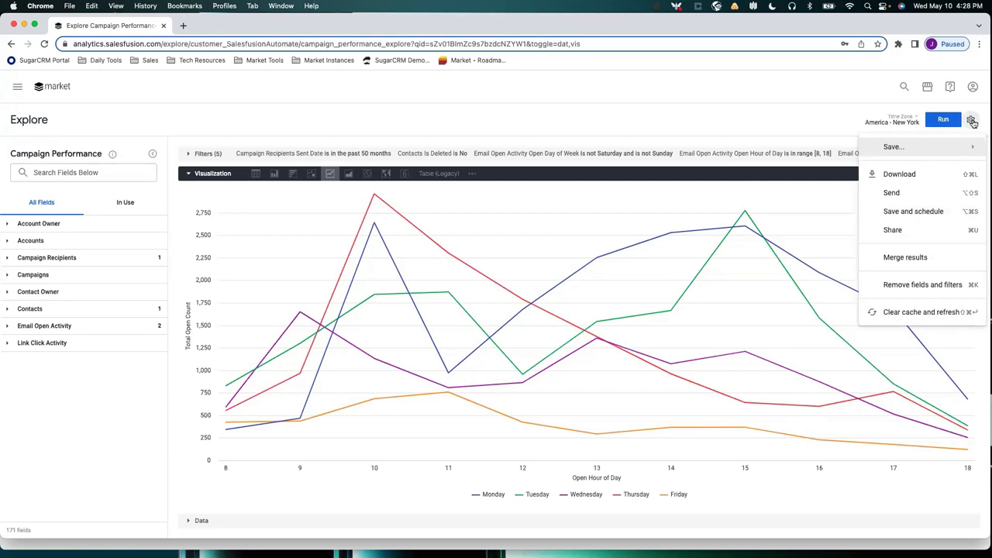
pyautogui.moveTo(912, 148)
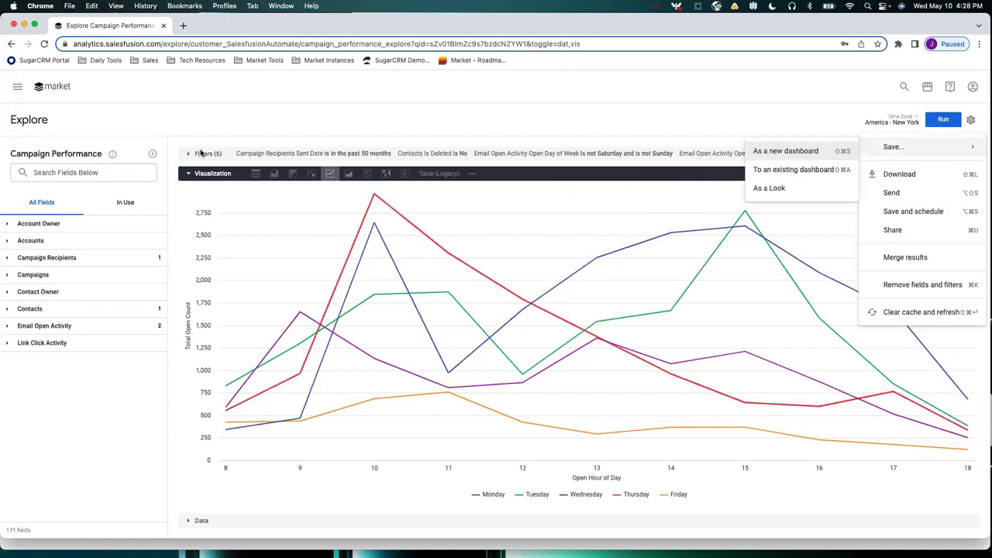
pyautogui.click(922, 286)
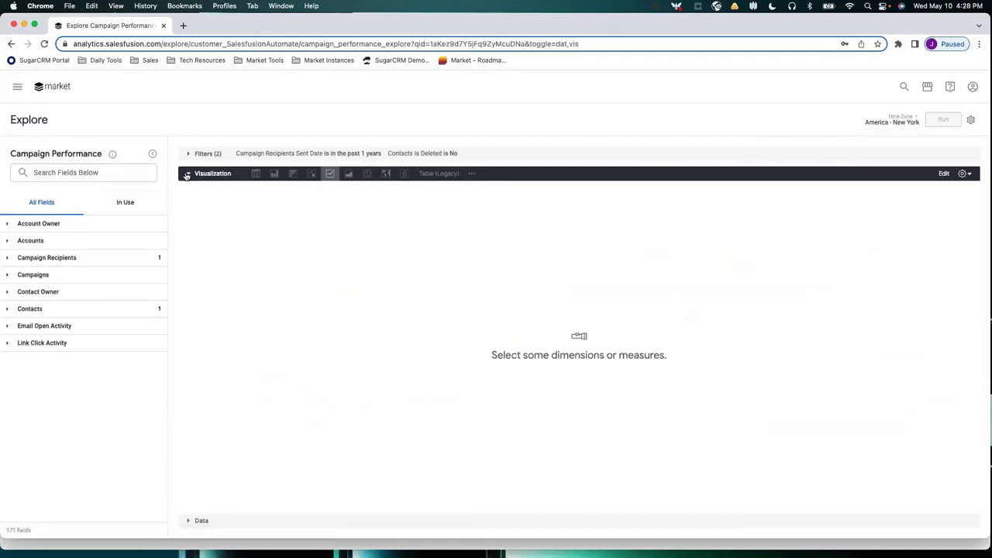
# Step: Collapse the empty Visualization section and return to the Client Success folder
pyautogui.click(187, 174)
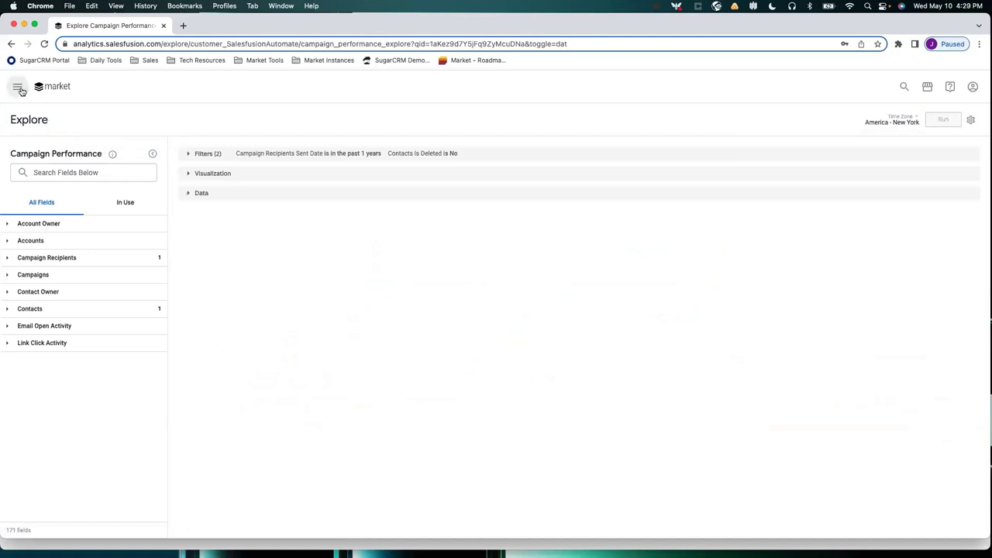
pyautogui.click(56, 87)
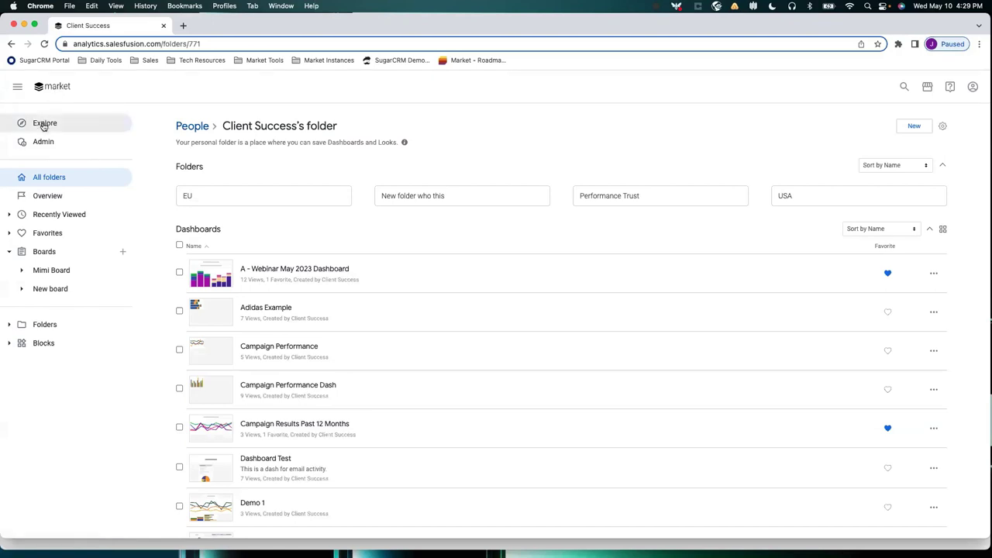
# Step: Search the explore list for 'automate' and open SalesfusionAutomate Events
pyautogui.click(45, 124)
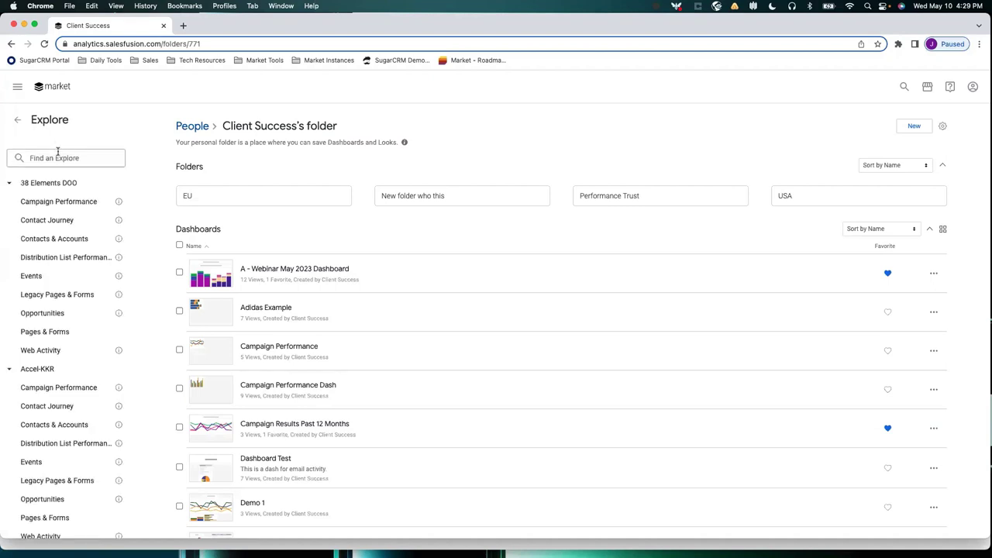
pyautogui.click(59, 155)
pyautogui.write('autom')
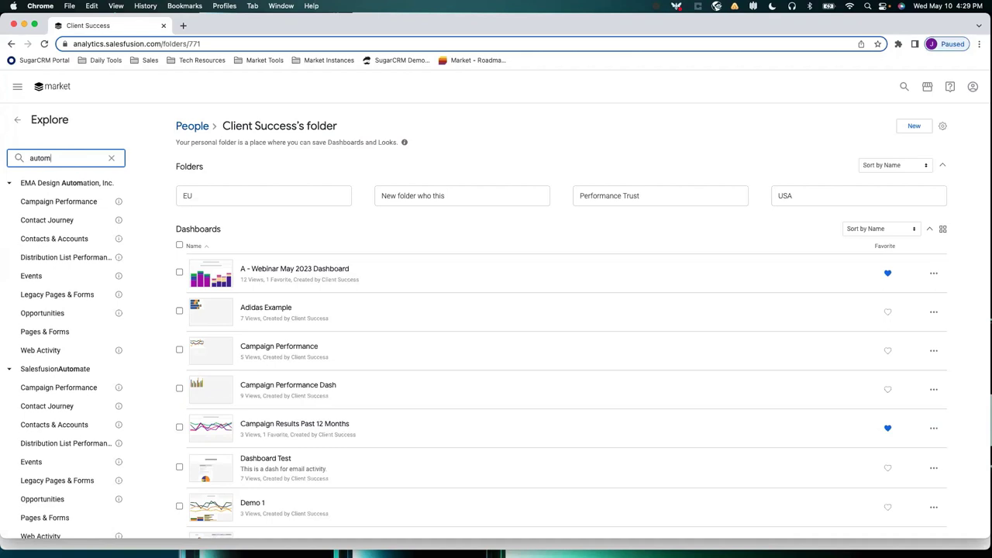
pyautogui.write('e')
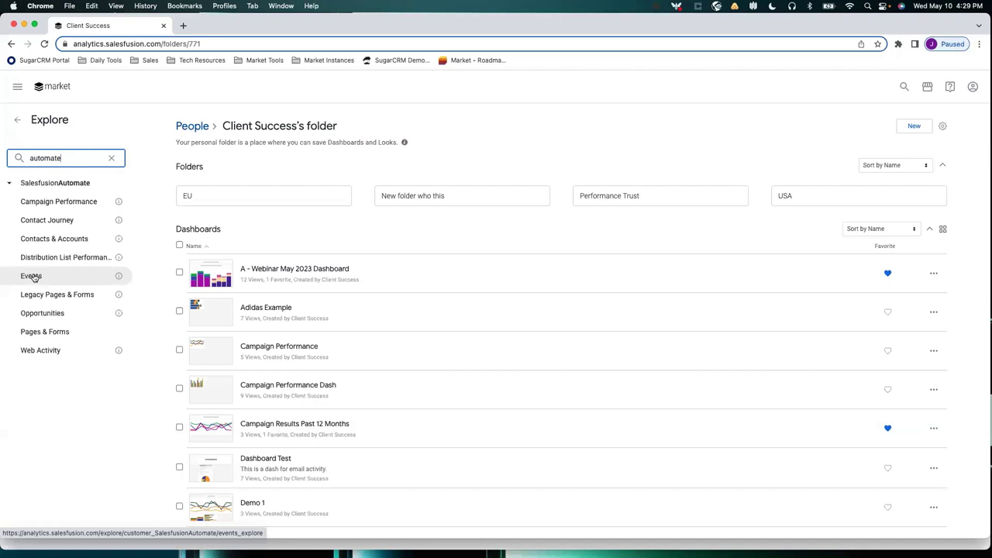
pyautogui.click(31, 276)
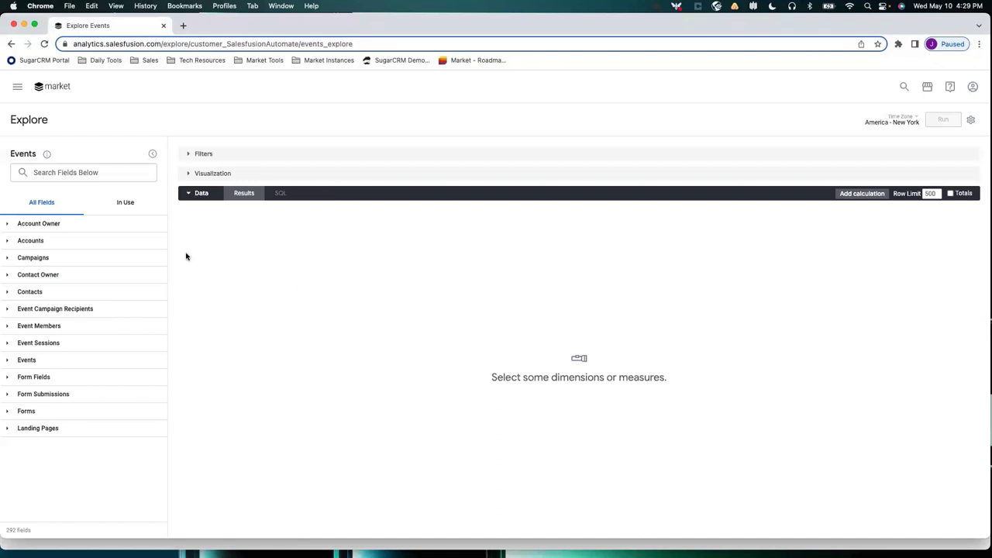
# Step: Add Events Name, Registered Count and Attended Count fields to the query
pyautogui.click(7, 361)
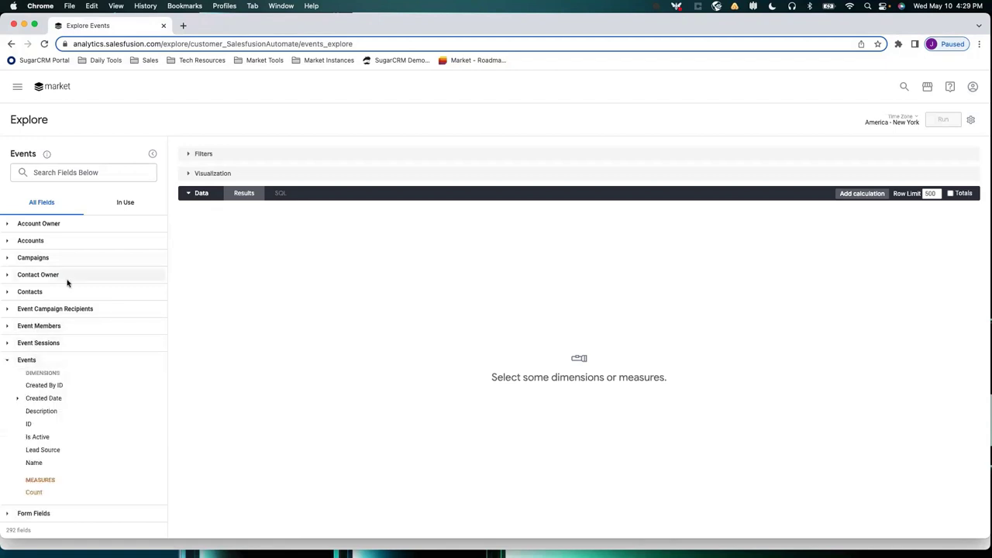
pyautogui.click(34, 463)
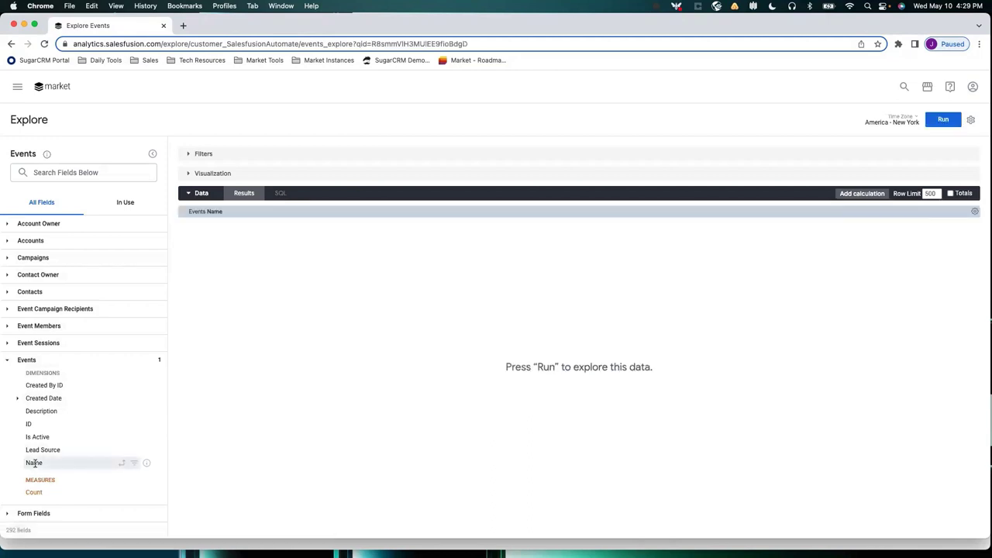
pyautogui.click(6, 360)
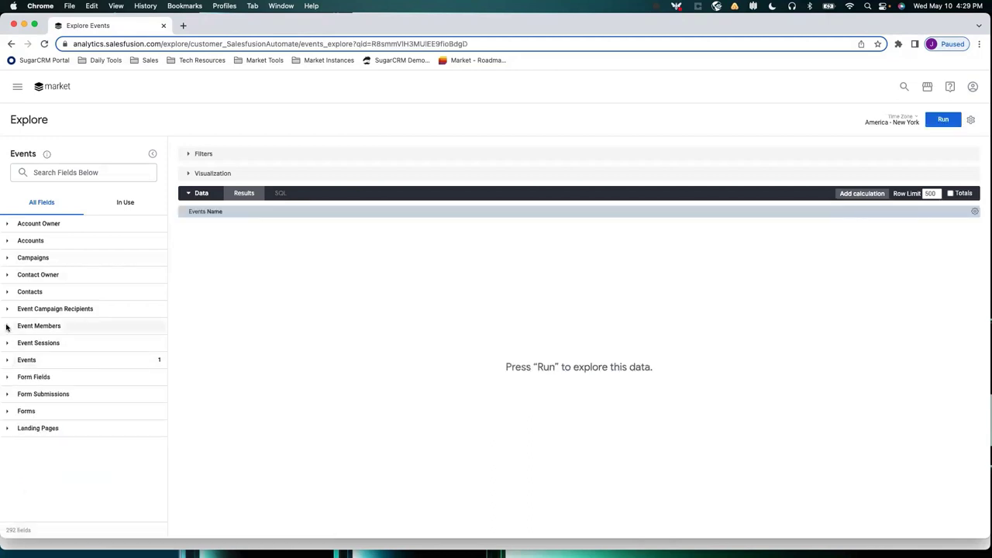
pyautogui.click(6, 327)
pyautogui.scroll(-3, 53, 392)
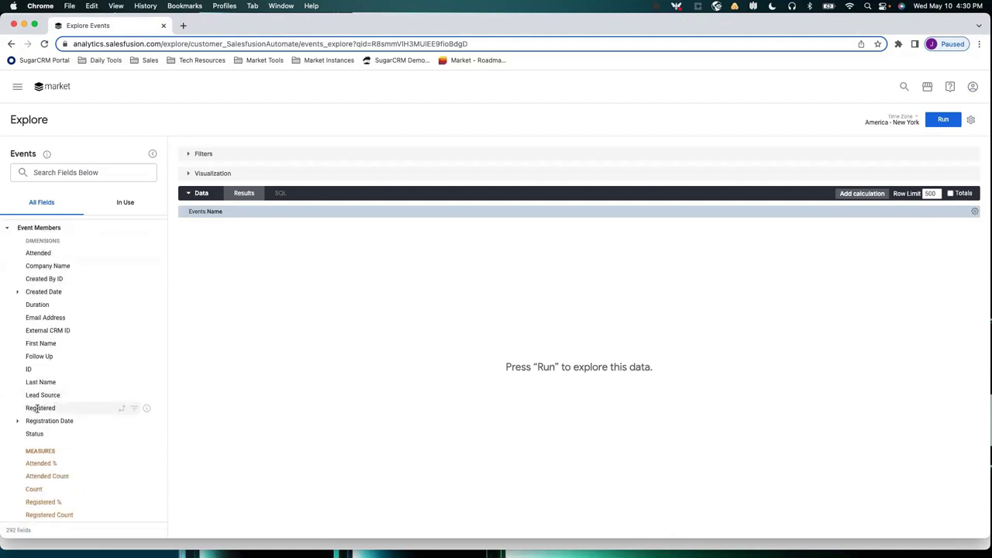
pyautogui.scroll(-2, 37, 409)
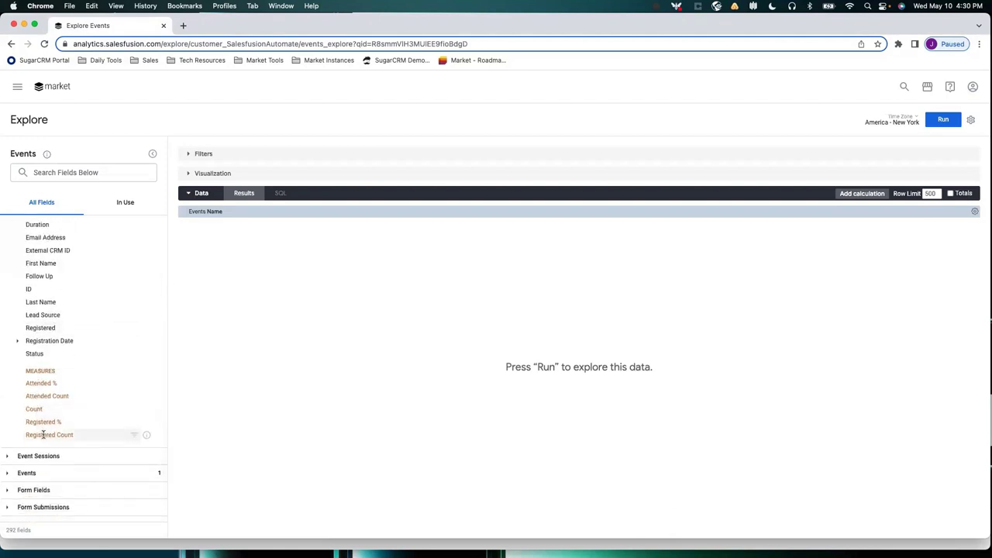
pyautogui.click(44, 435)
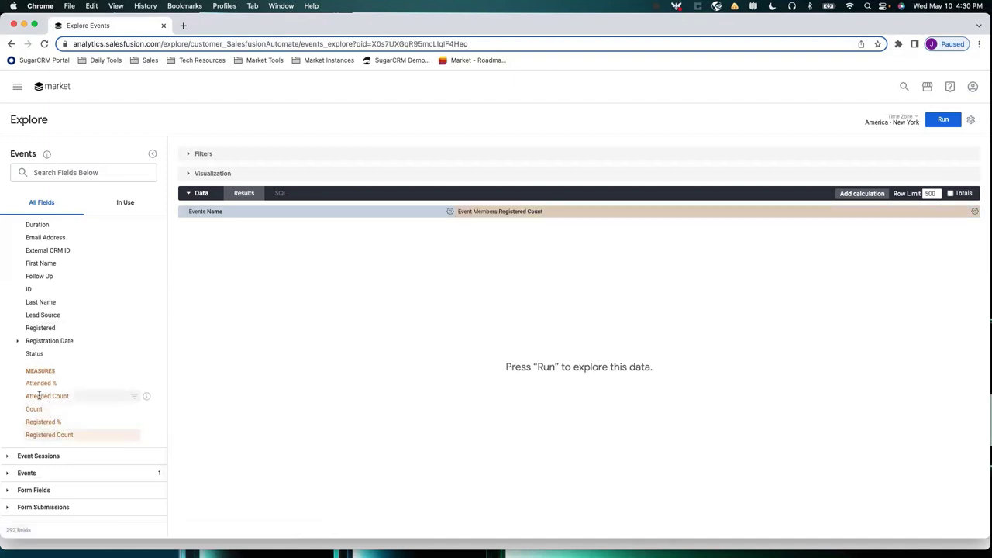
pyautogui.click(38, 396)
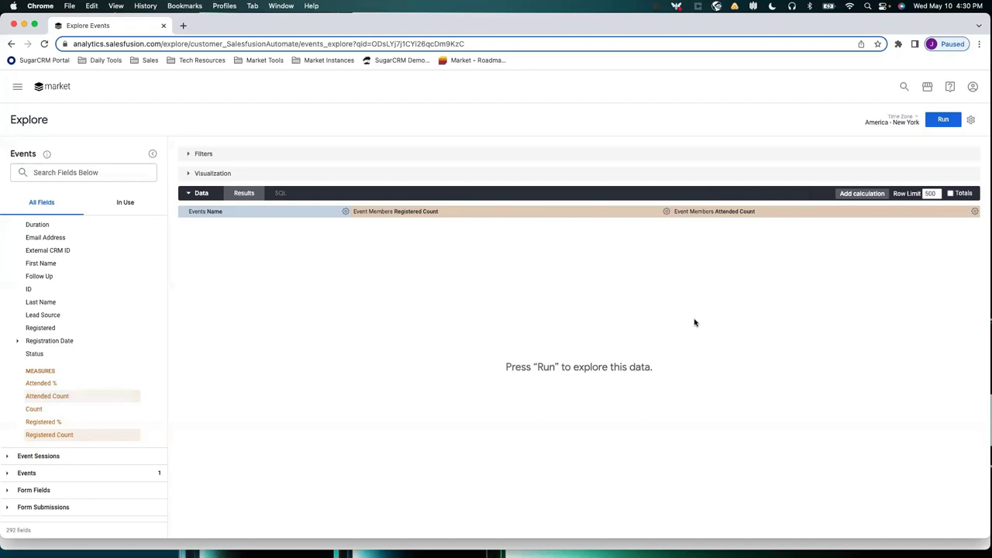
# Step: Expand the filters and add Event Members Registration Date by day to the query
pyautogui.click(189, 154)
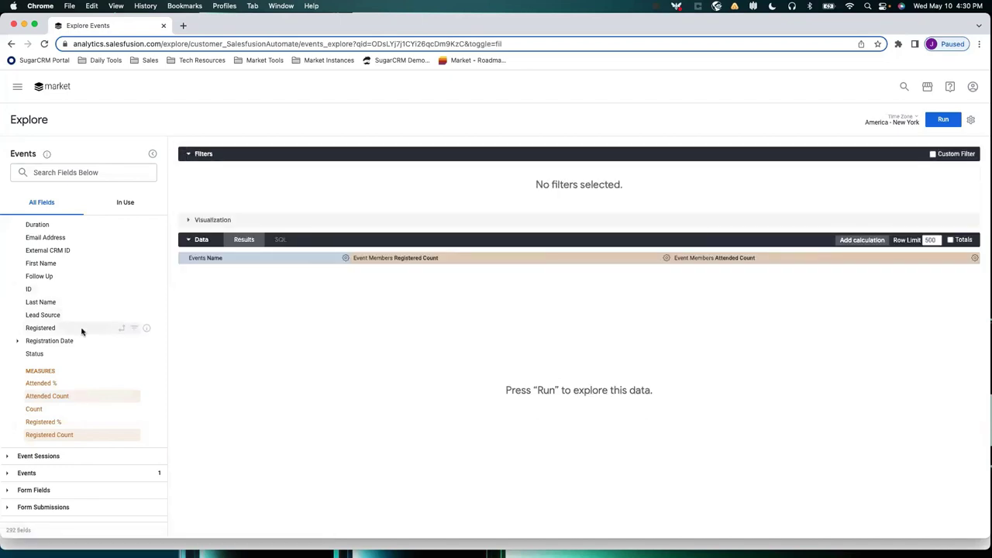
pyautogui.scroll(1, 86, 332)
pyautogui.scroll(3, 86, 331)
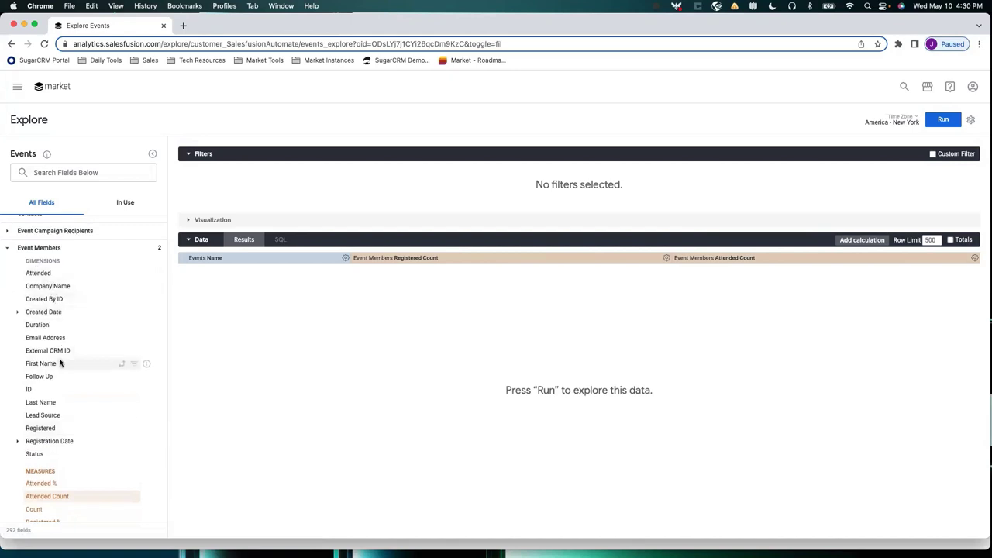
pyautogui.scroll(-3, 59, 362)
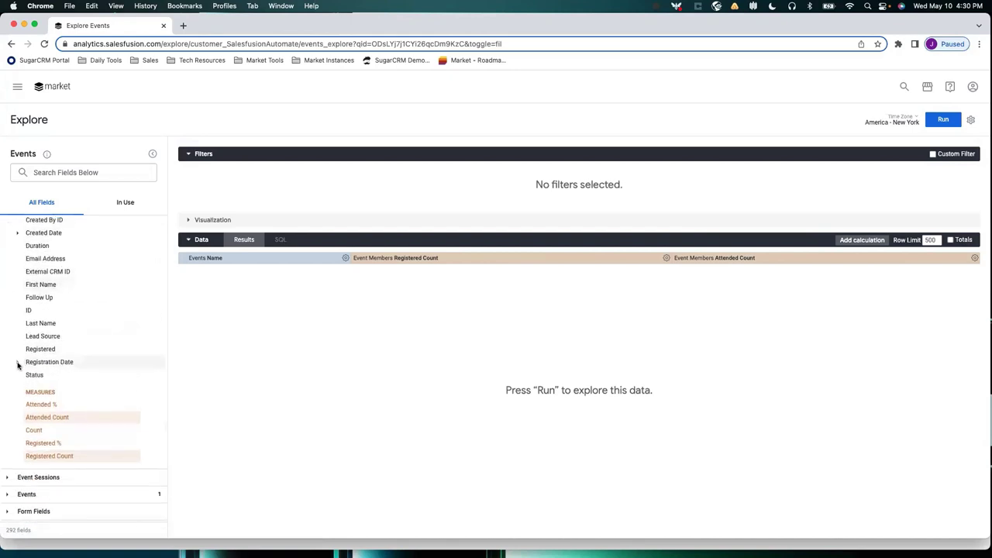
pyautogui.click(17, 362)
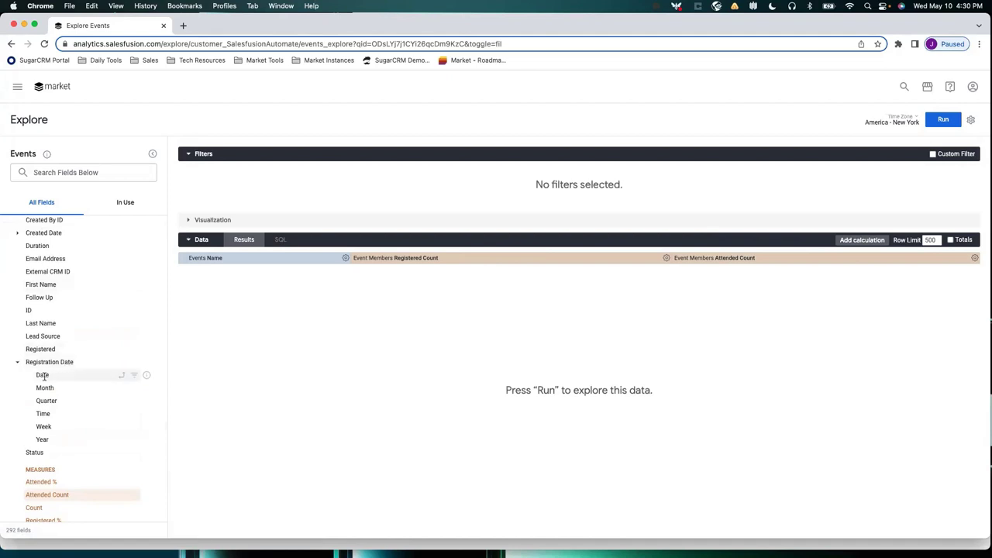
pyautogui.scroll(-1, 45, 376)
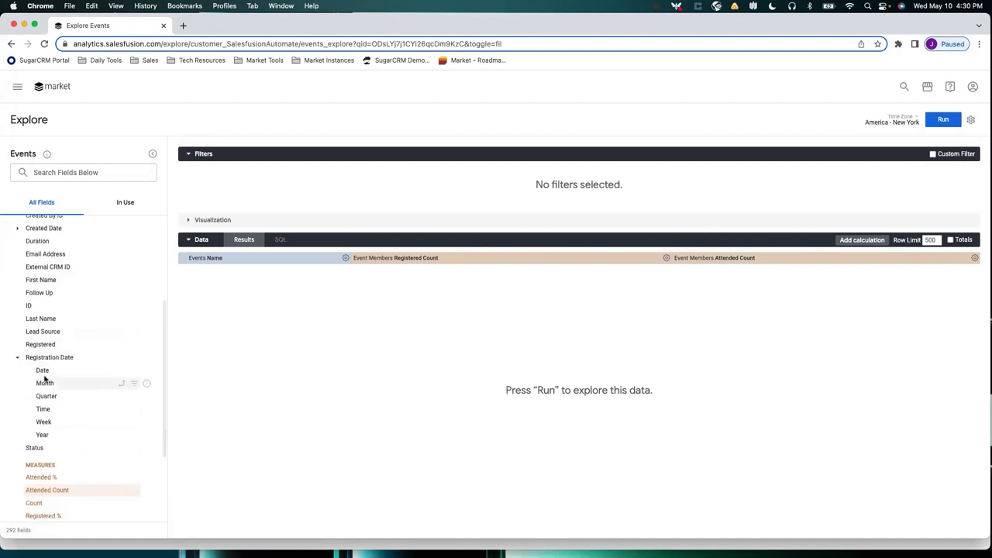
pyautogui.click(43, 370)
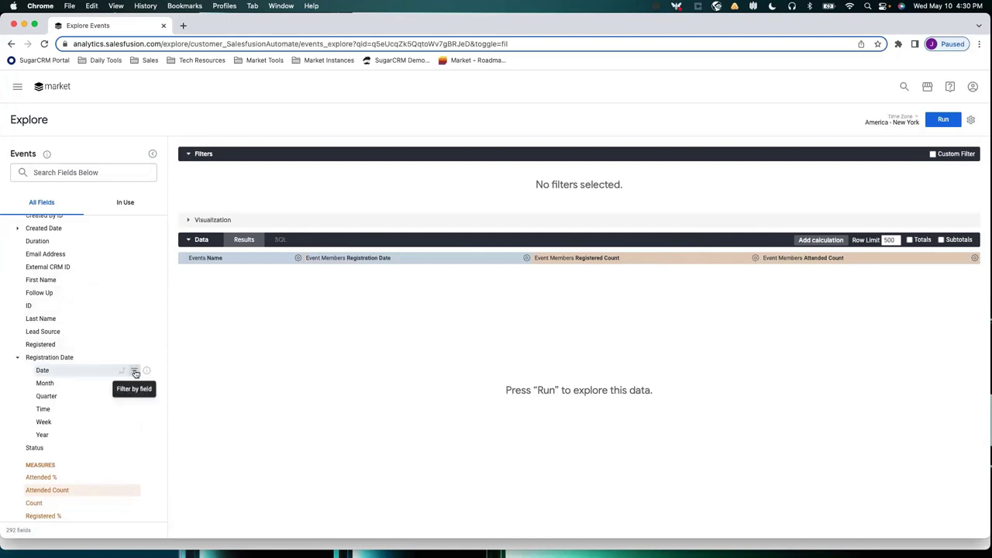
# Step: Filter Registration Date to 'is in the past 50 months' and run the query
pyautogui.click(135, 372)
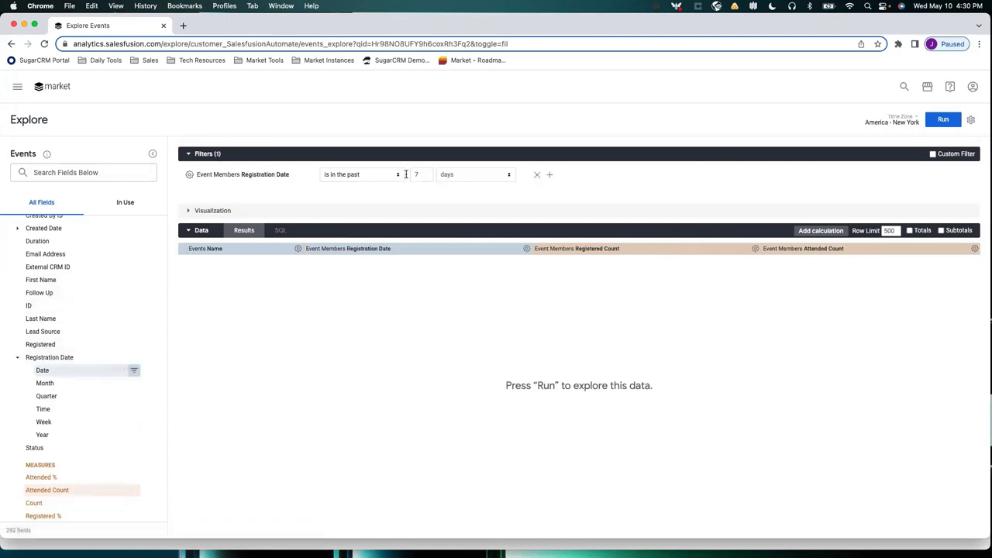
pyautogui.moveTo(422, 173); pyautogui.dragTo(404, 175)
pyautogui.write('50')
pyautogui.click(490, 179)
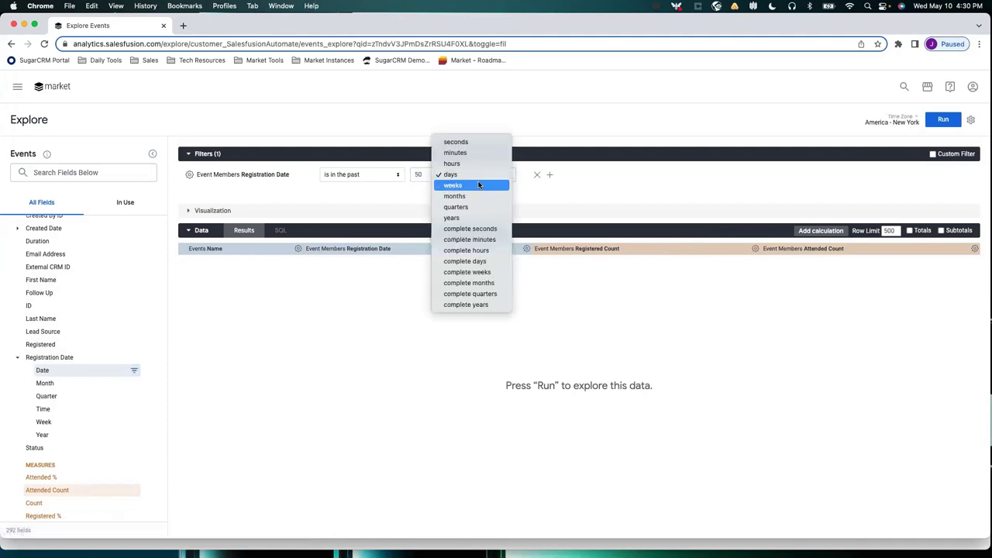
pyautogui.click(465, 195)
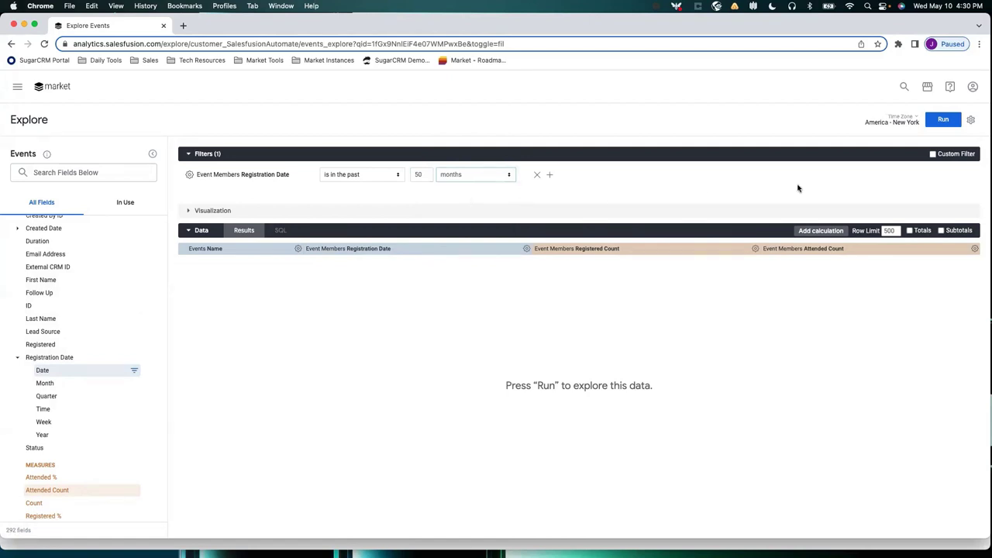
pyautogui.click(943, 120)
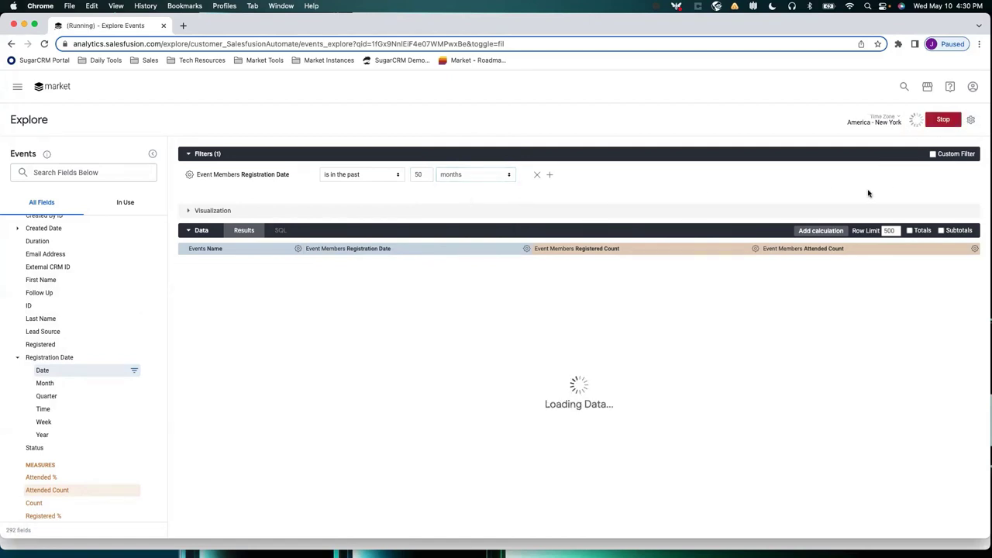
# Step: Remove the Registration Date column and rerun, leaving one webinar row
pyautogui.click(527, 248)
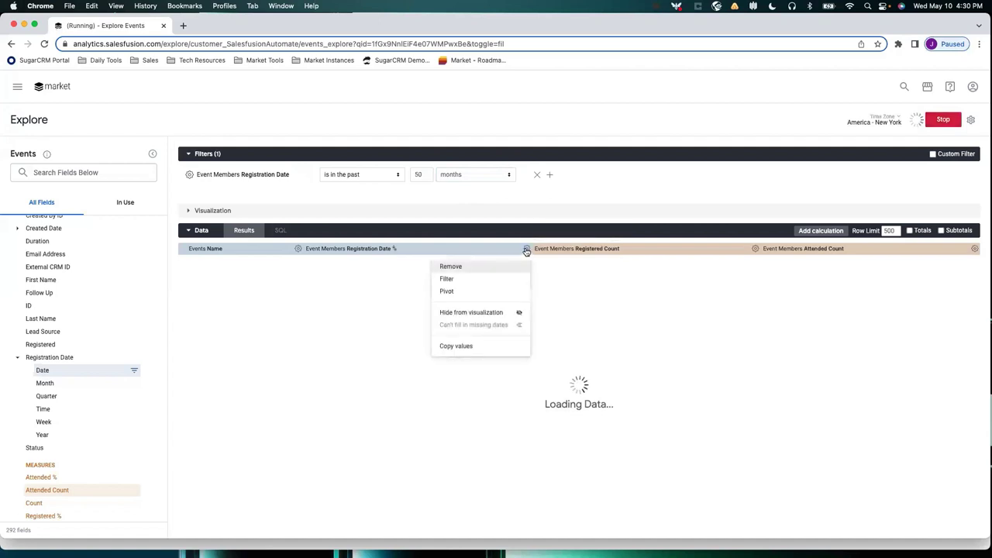
pyautogui.click(458, 269)
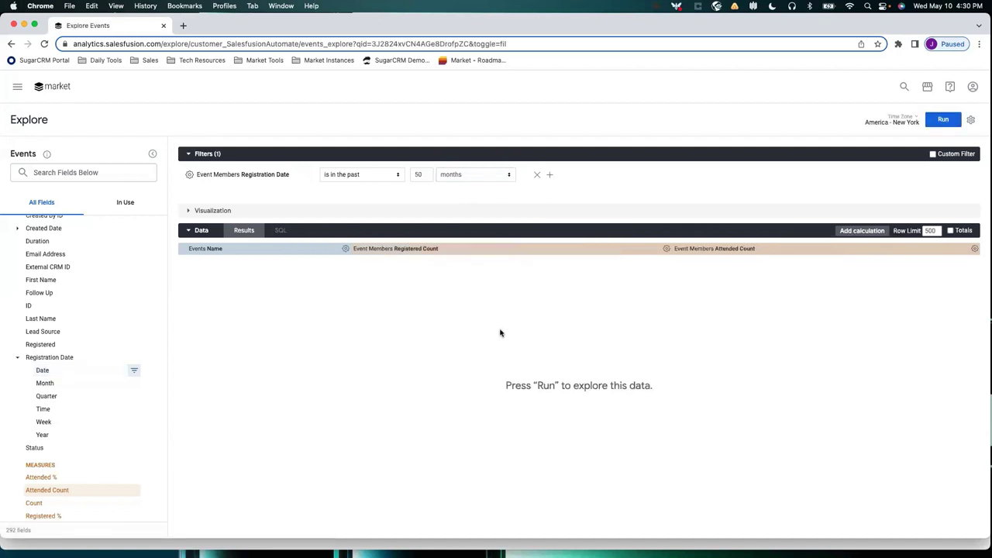
pyautogui.click(943, 122)
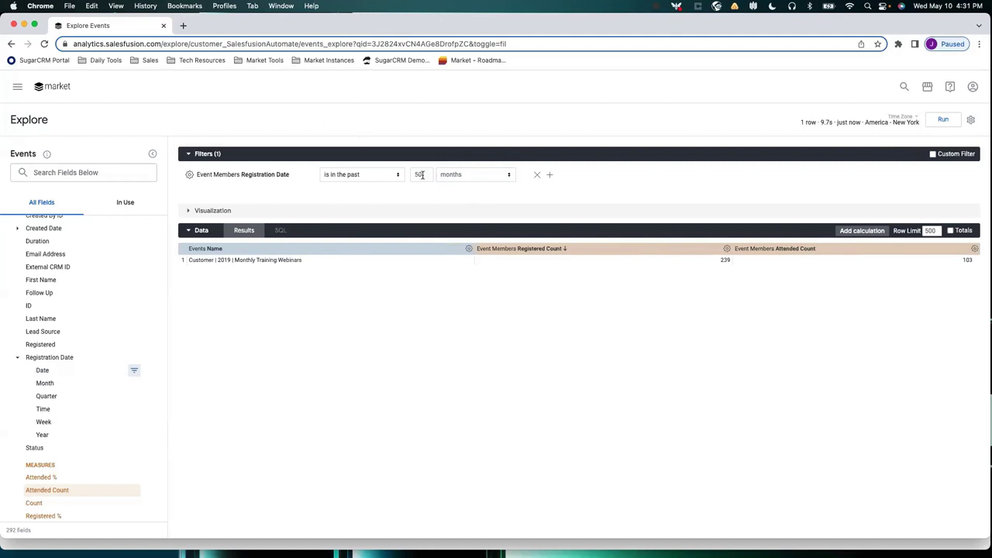
# Step: Change the registration filter from 50 to 75 months, rerun the Events query, and show its chart
pyautogui.moveTo(422, 176); pyautogui.dragTo(405, 175)
pyautogui.write('75')
pyautogui.click(942, 120)
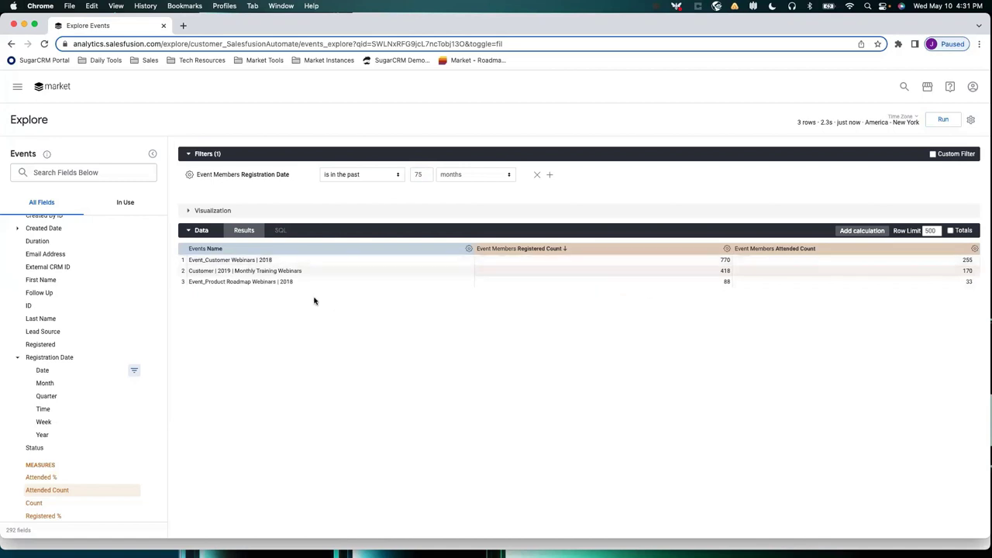
pyautogui.click(189, 155)
pyautogui.click(188, 173)
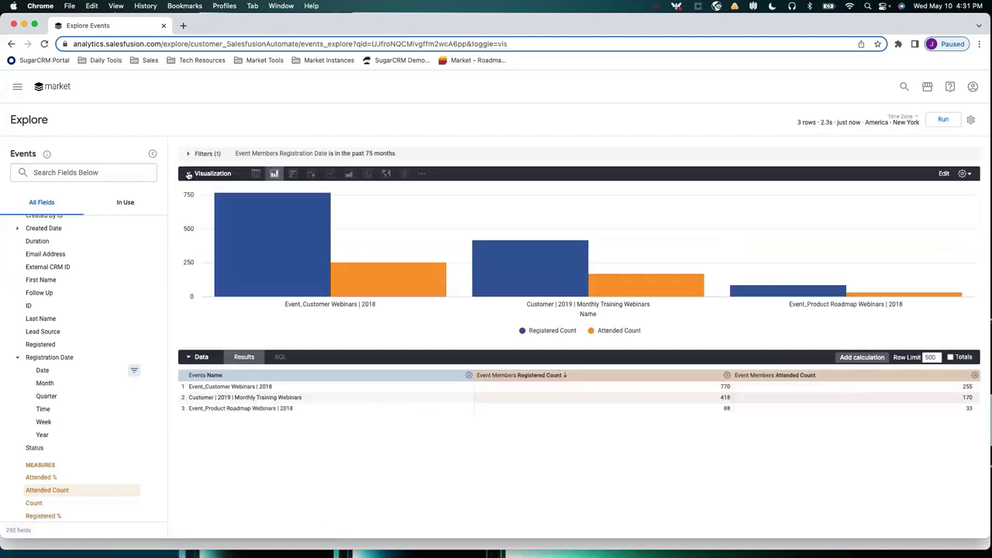
# Step: Collapse the Data table so the three-event registered-versus-attended column chart fills the page
pyautogui.click(190, 358)
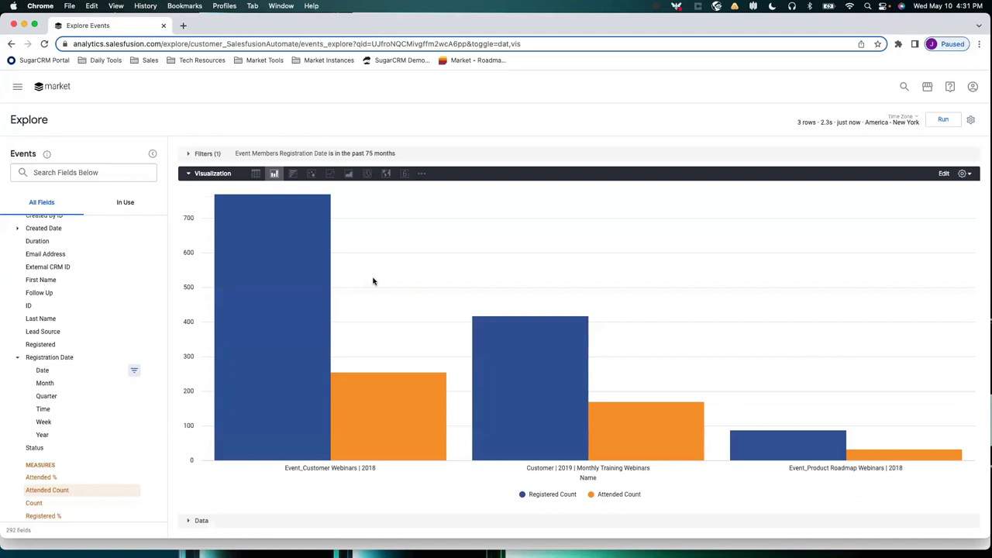
pyautogui.moveTo(300, 379)
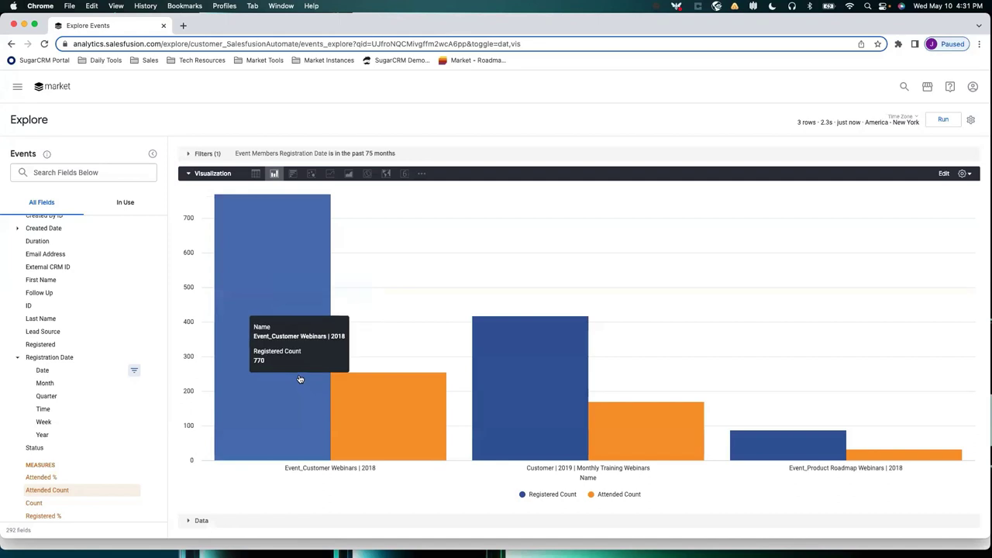
pyautogui.moveTo(409, 423)
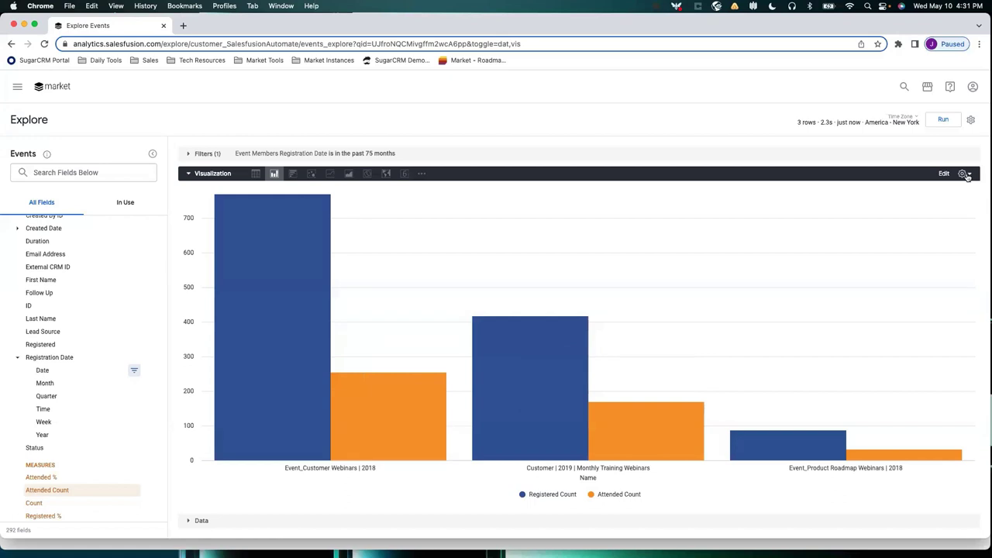
# Step: Apply the Breeze colour collection in the chart's Series settings, making registered bars yellow and attended bars light blue
pyautogui.click(965, 175)
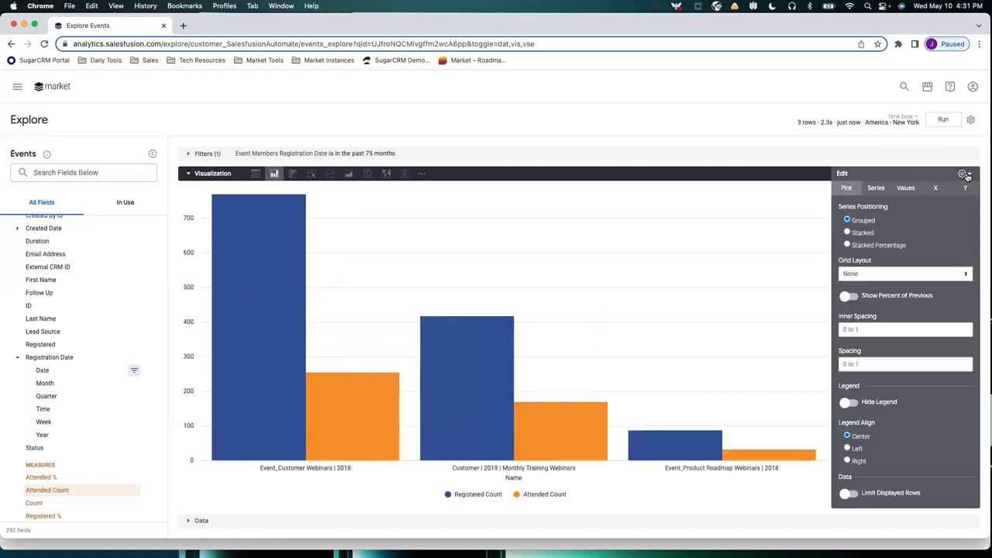
pyautogui.click(876, 189)
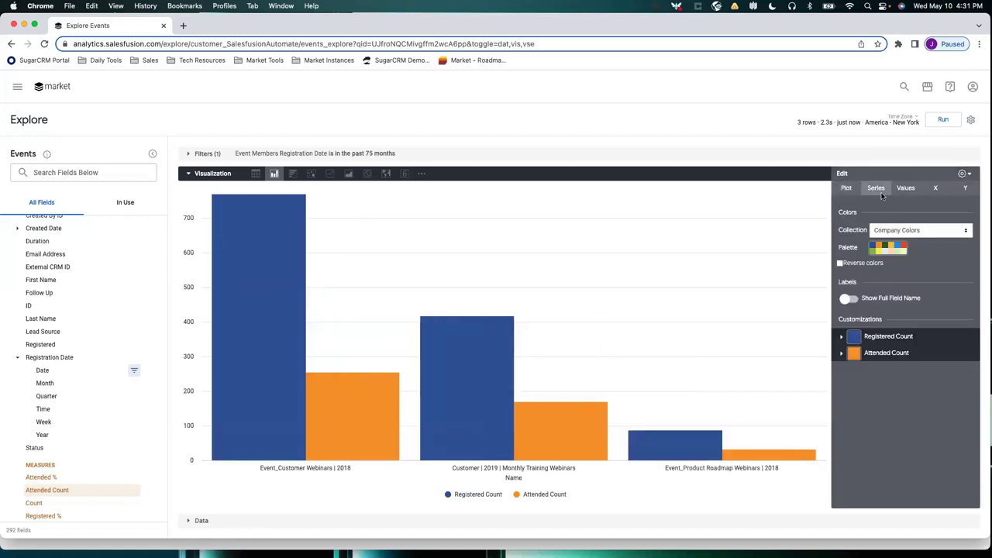
pyautogui.click(918, 231)
pyautogui.click(898, 262)
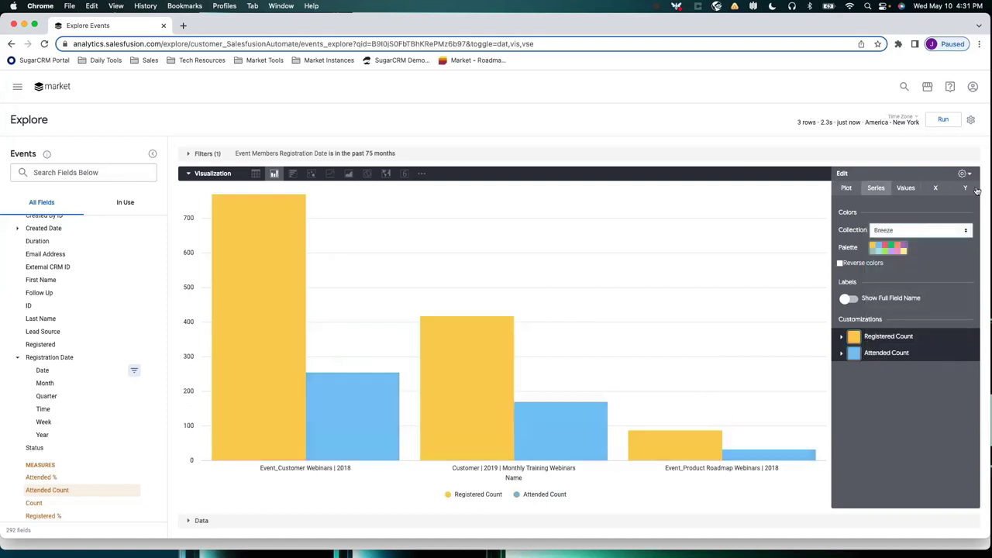
pyautogui.click(971, 175)
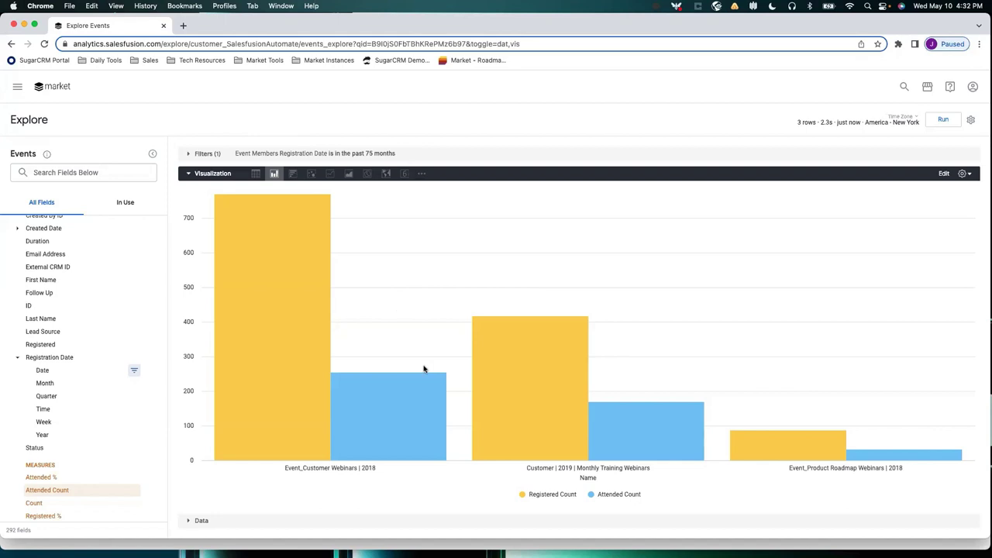
pyautogui.moveTo(381, 414)
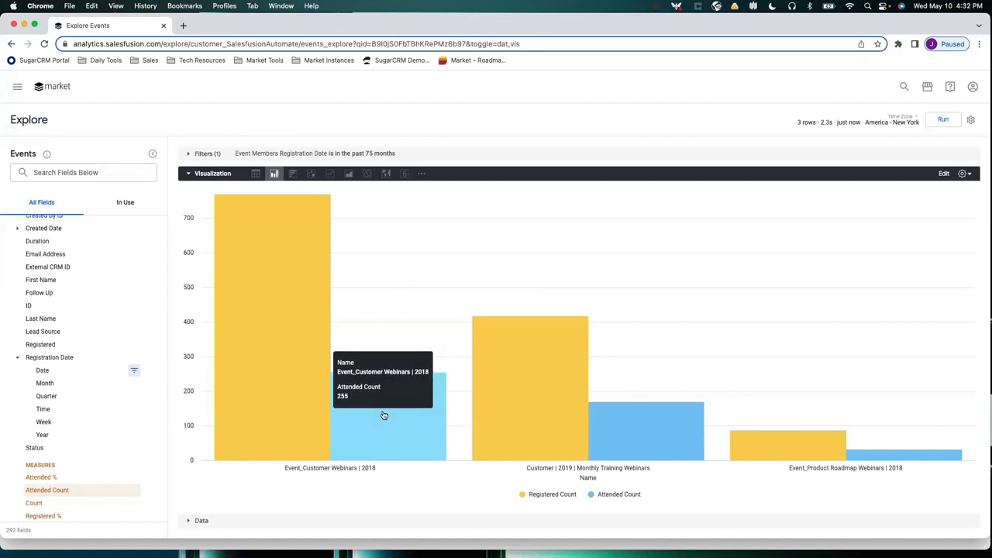
pyautogui.moveTo(256, 329)
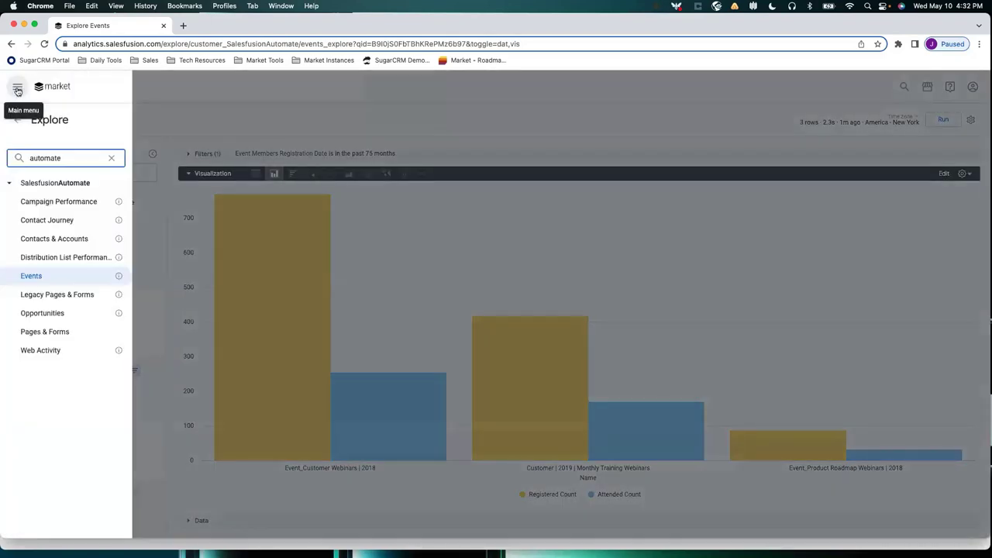
# Step: Go to the Client Success dashboards folder and browse its item lists
pyautogui.click(17, 89)
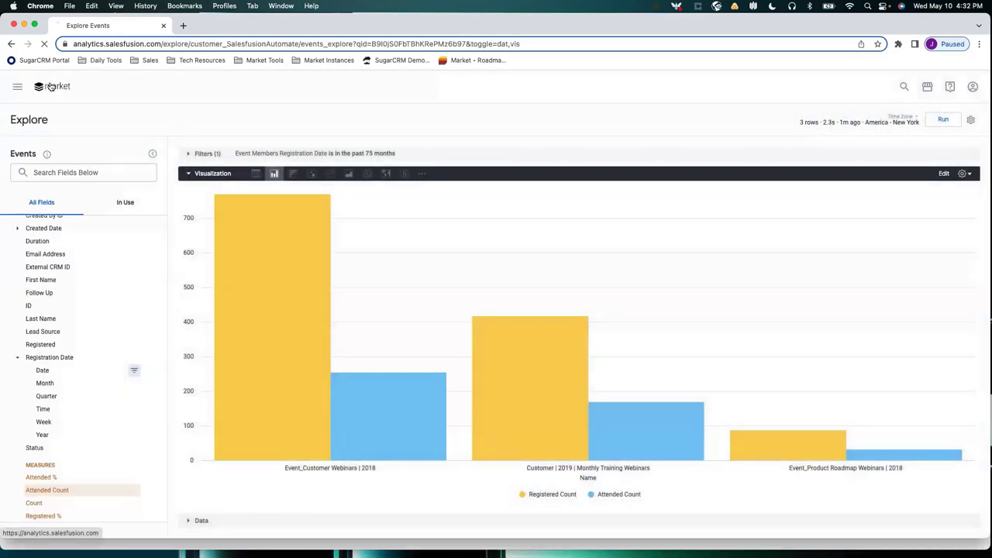
pyautogui.click(51, 86)
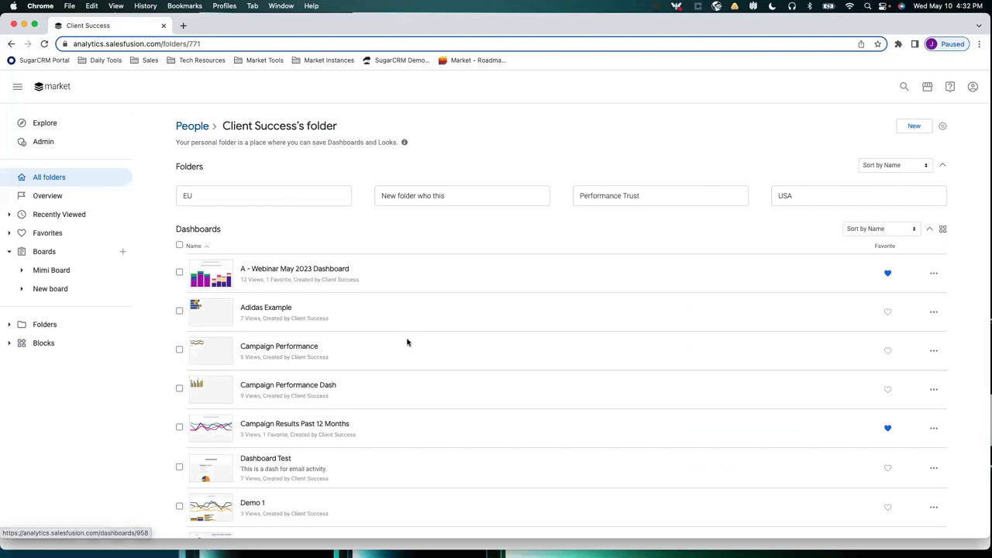
pyautogui.scroll(-10, 409, 341)
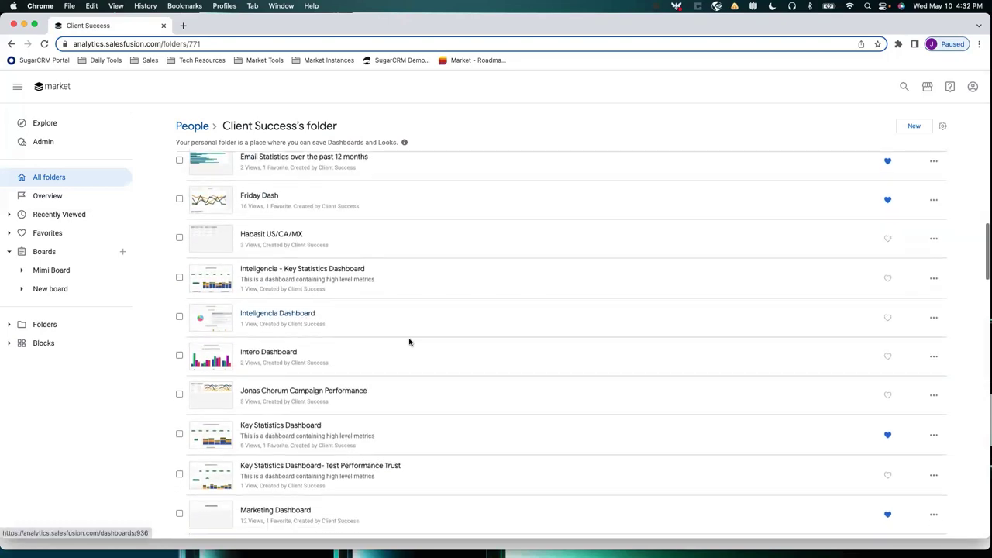
pyautogui.scroll(10, 409, 342)
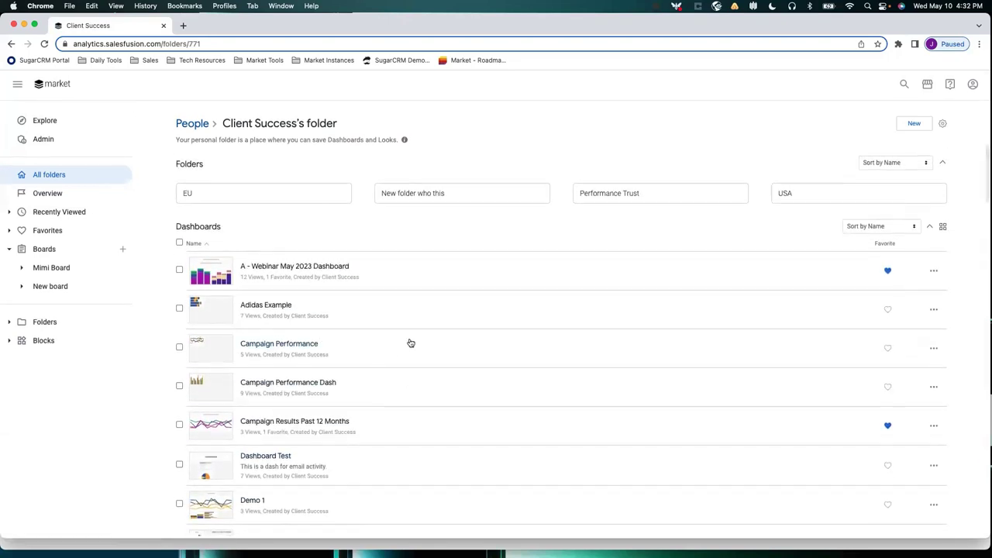
pyautogui.scroll(-10, 409, 342)
pyautogui.scroll(-2, 410, 343)
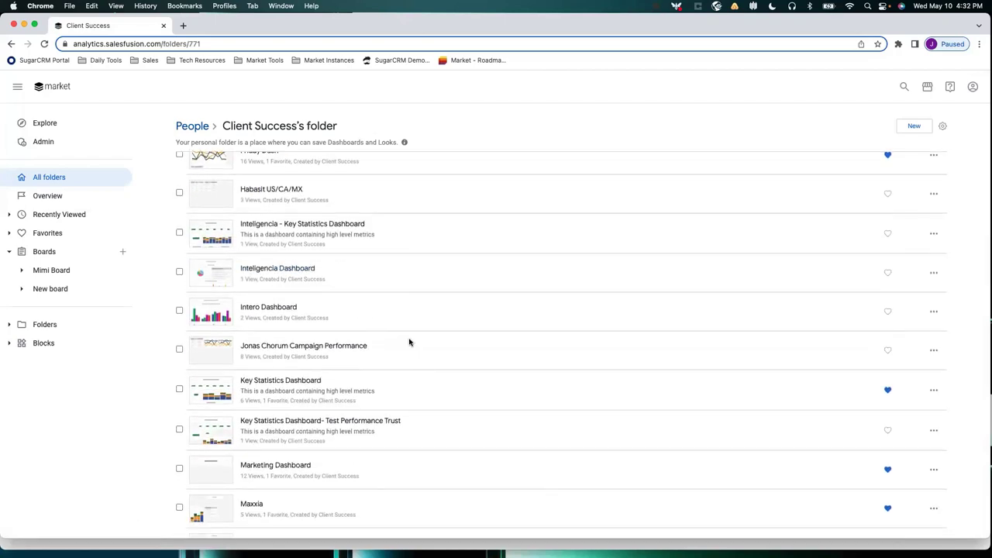
pyautogui.scroll(-10, 409, 342)
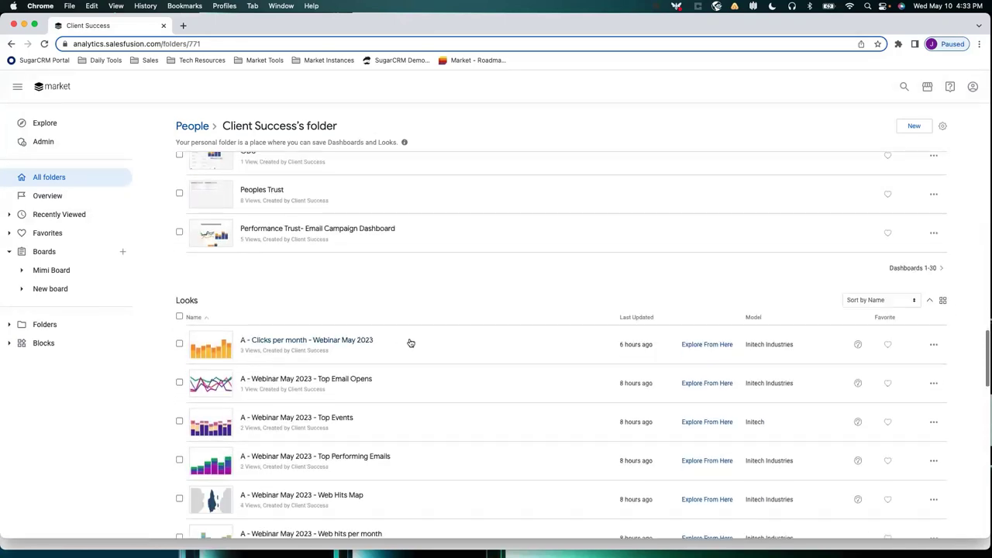
pyautogui.scroll(-5, 411, 343)
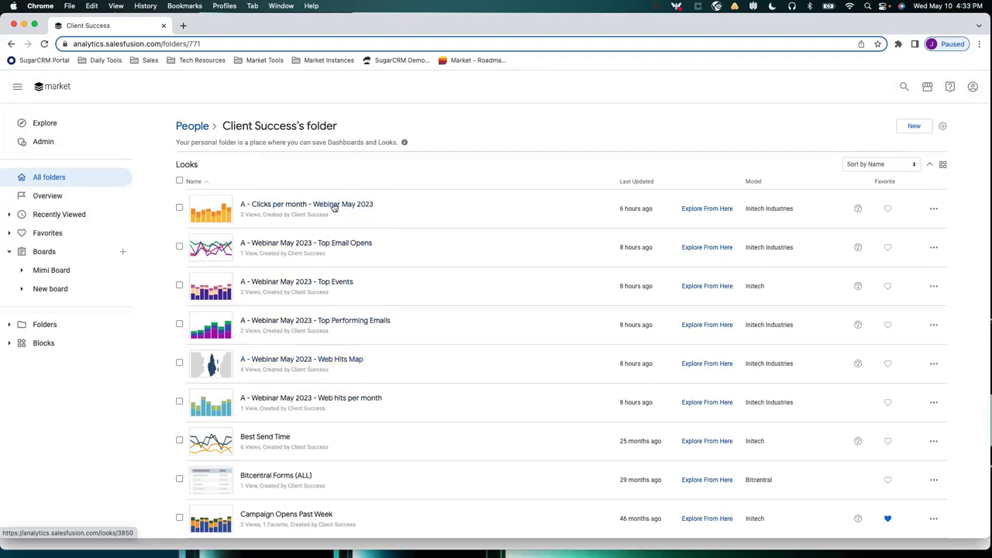
pyautogui.scroll(5, 358, 280)
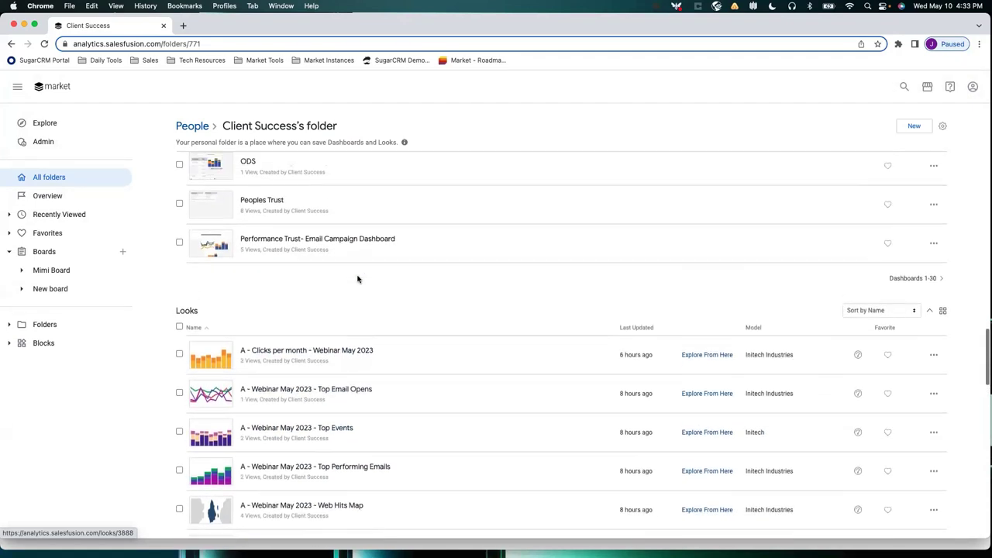
pyautogui.scroll(10, 358, 280)
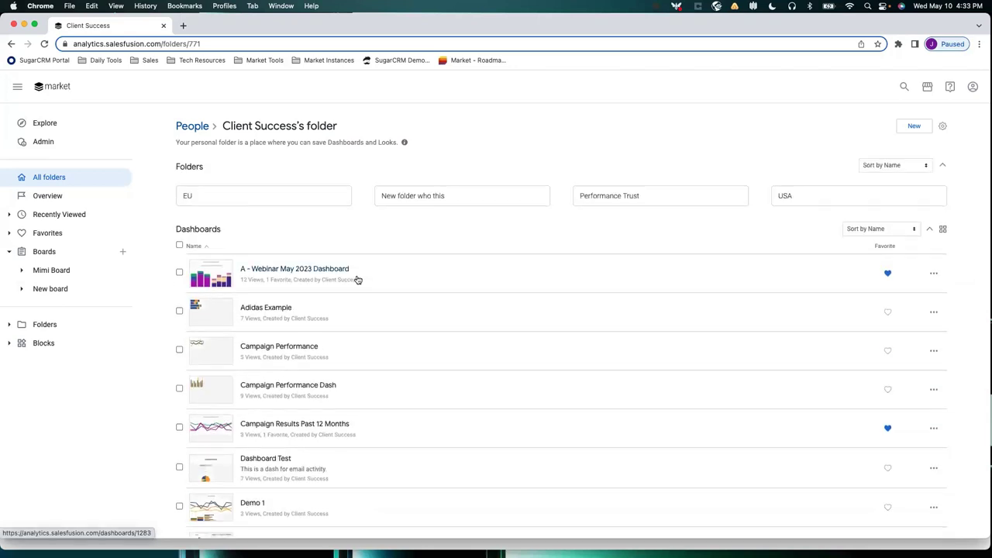
# Step: Open the 'A - Webinar May 2023 Dashboard' from the folder list
pyautogui.click(913, 127)
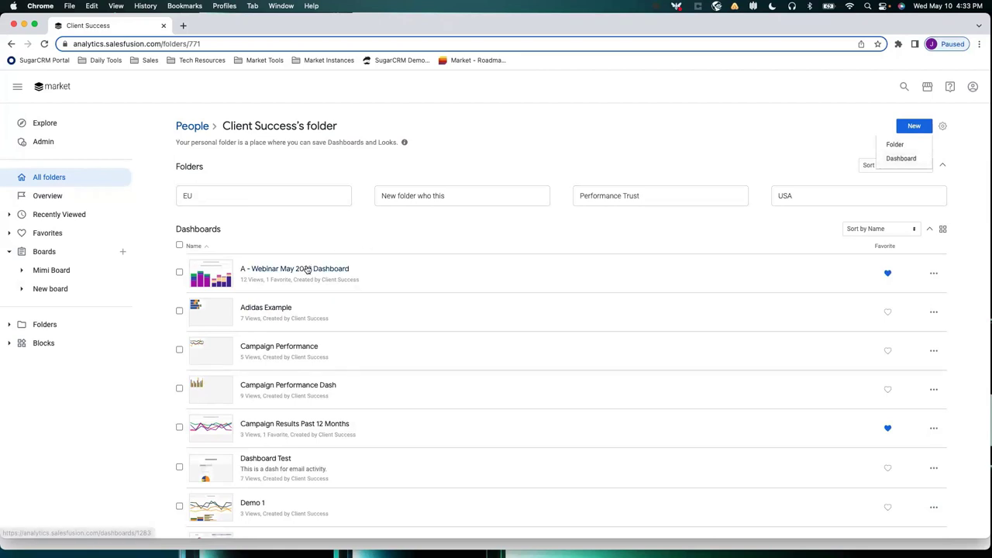
pyautogui.click(933, 276)
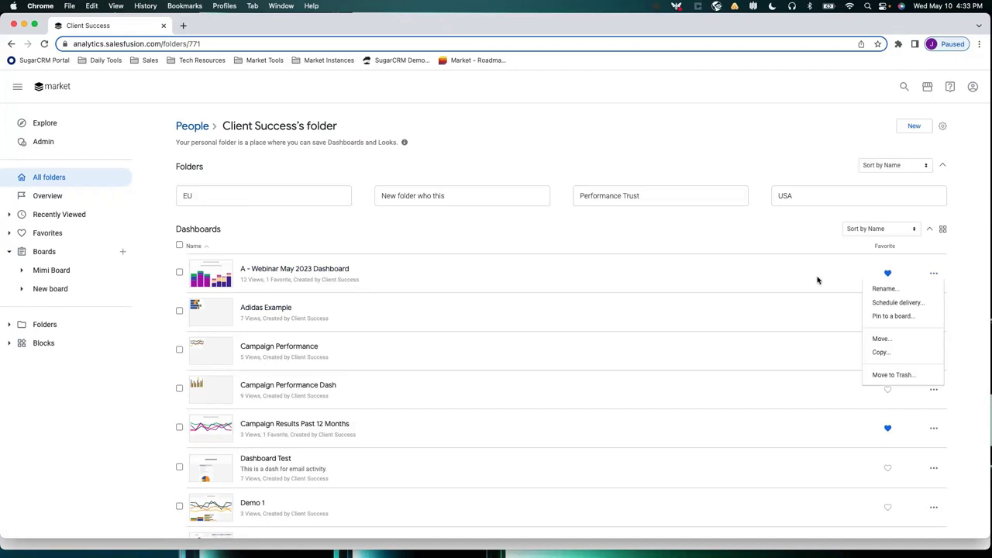
pyautogui.click(322, 272)
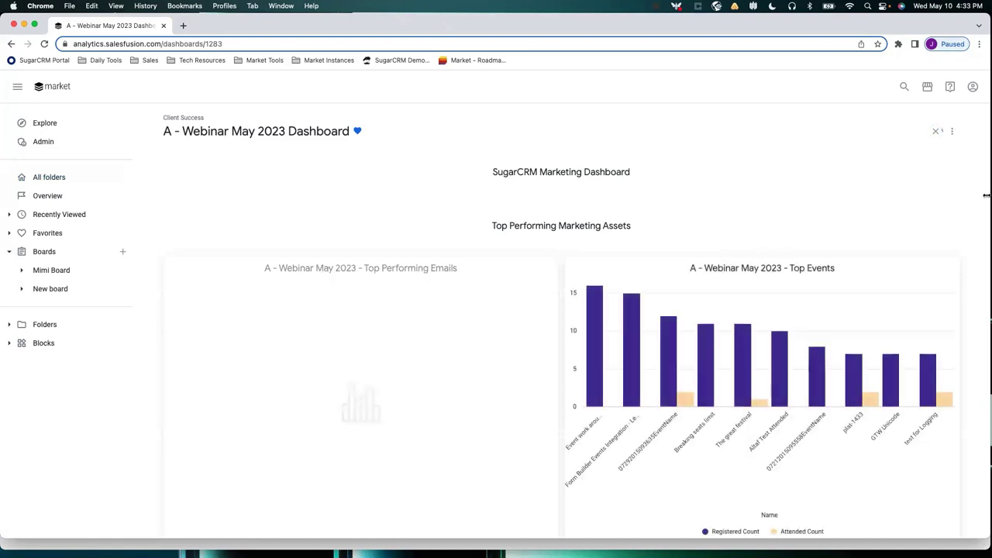
# Step: Choose Edit dashboard from the A - Webinar May 2023 Dashboard's actions menu
pyautogui.click(954, 131)
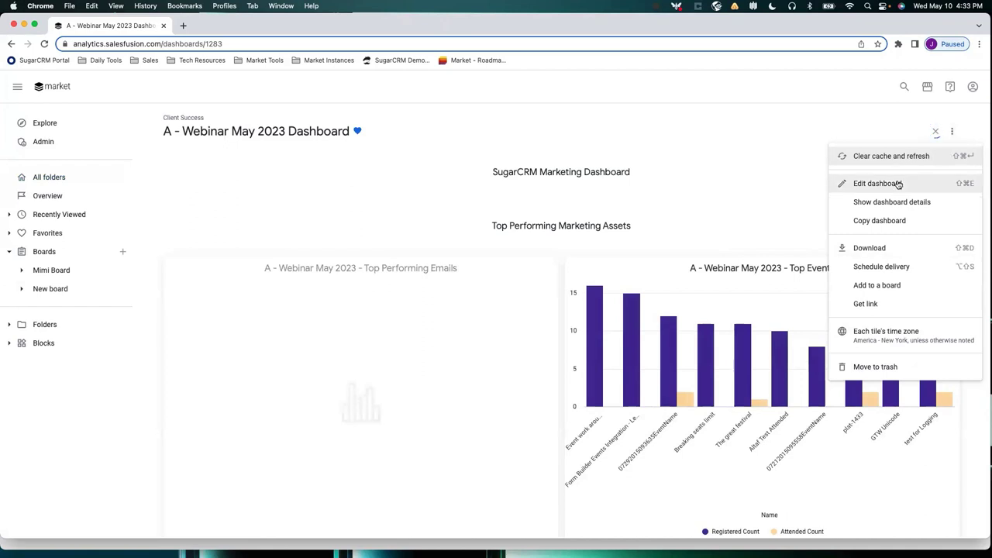
pyautogui.click(848, 100)
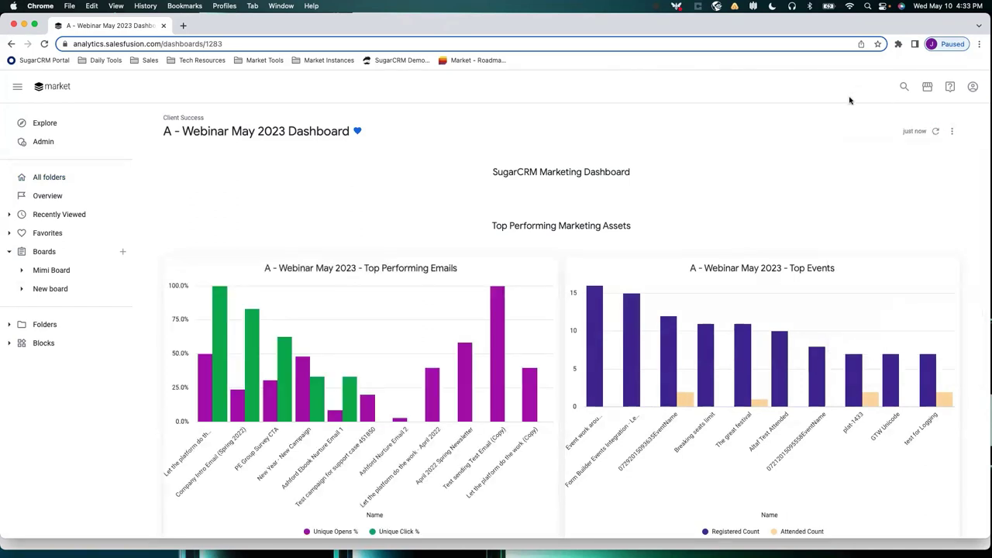
pyautogui.click(951, 131)
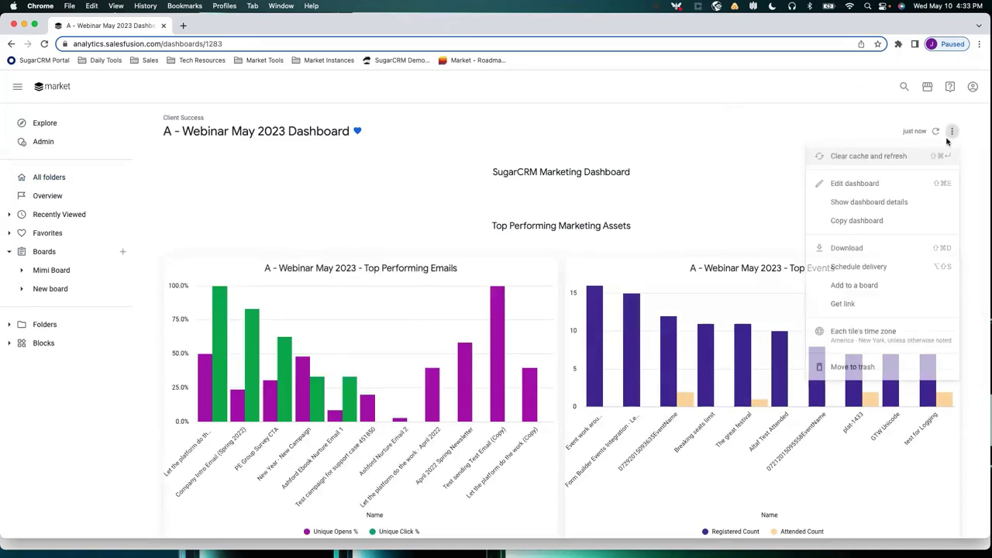
pyautogui.click(885, 182)
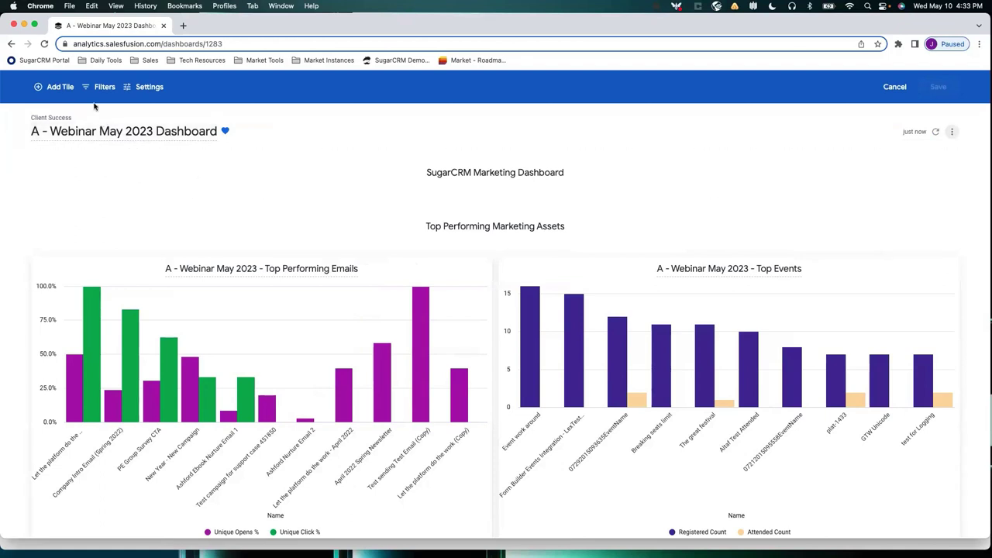
pyautogui.click(60, 88)
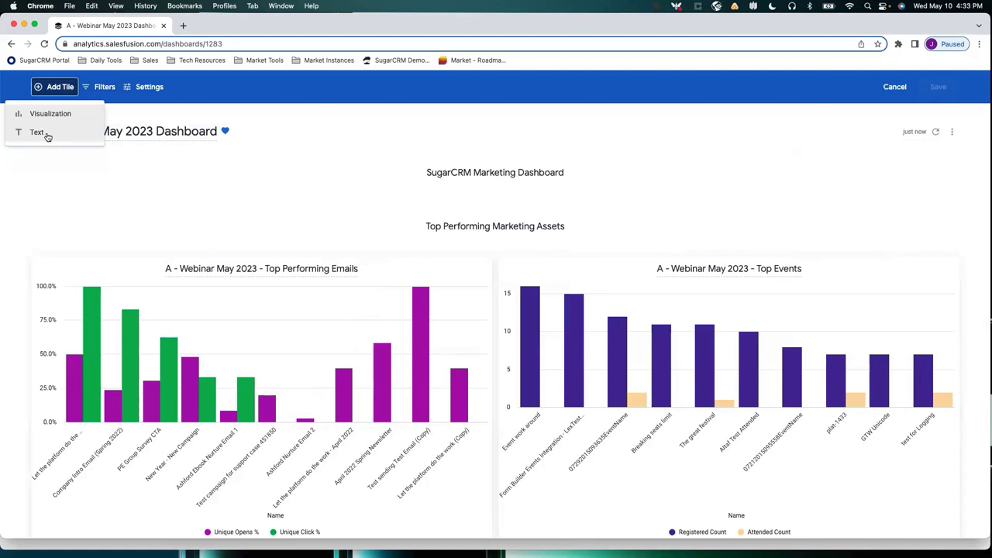
pyautogui.click(329, 119)
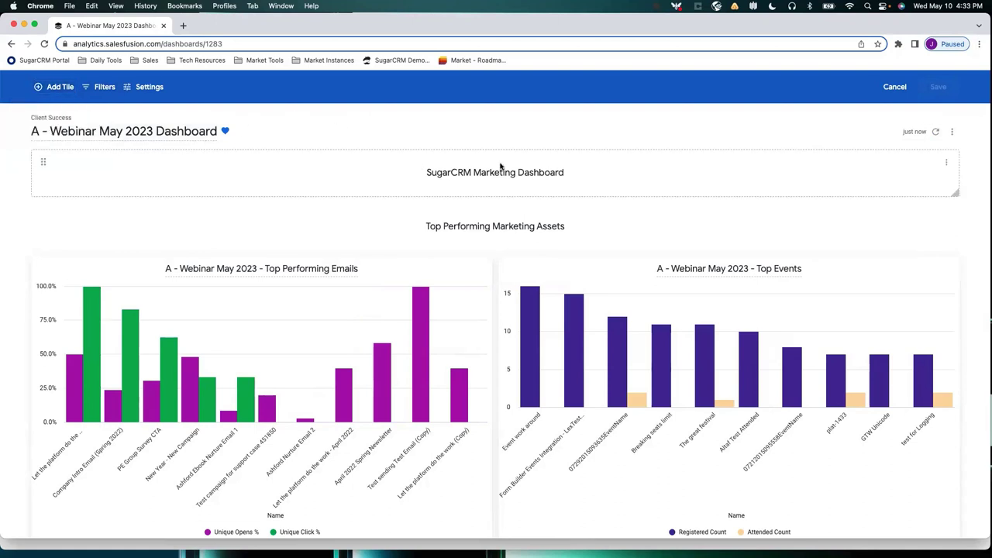
pyautogui.moveTo(954, 193)
pyautogui.mouseDown()
pyautogui.moveTo(602, 193)
pyautogui.moveTo(959, 193)
pyautogui.mouseUp()
pyautogui.click(946, 164)
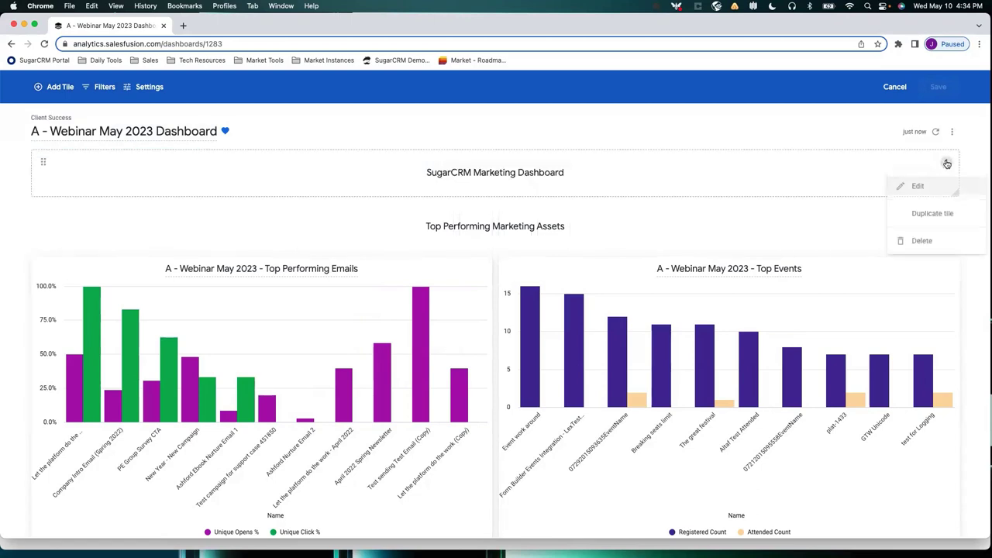
pyautogui.click(912, 188)
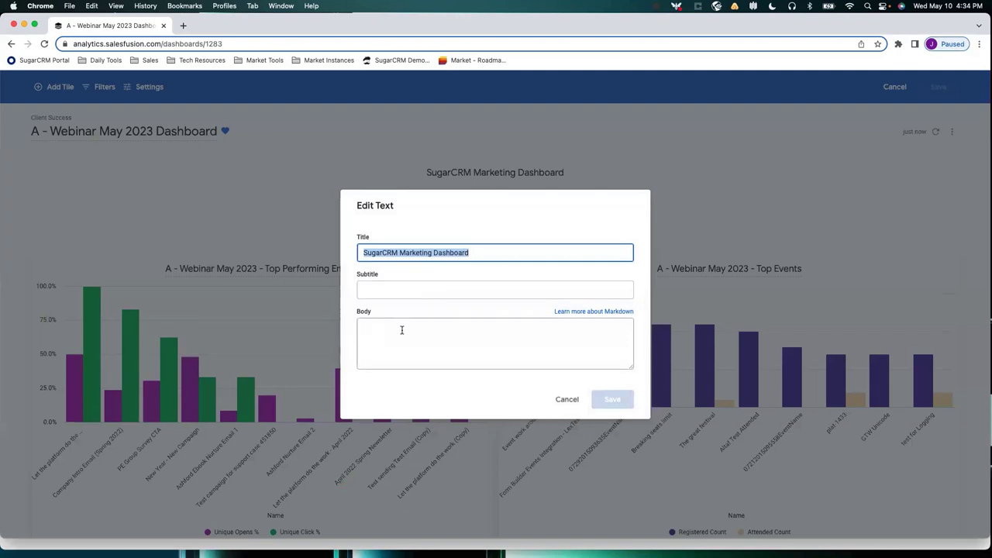
pyautogui.click(567, 399)
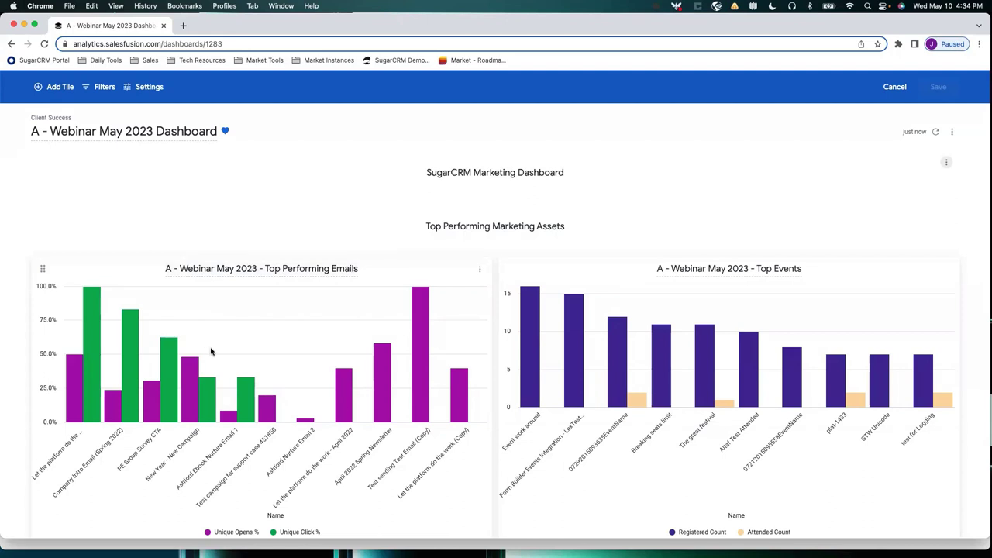
pyautogui.scroll(-2, 333, 379)
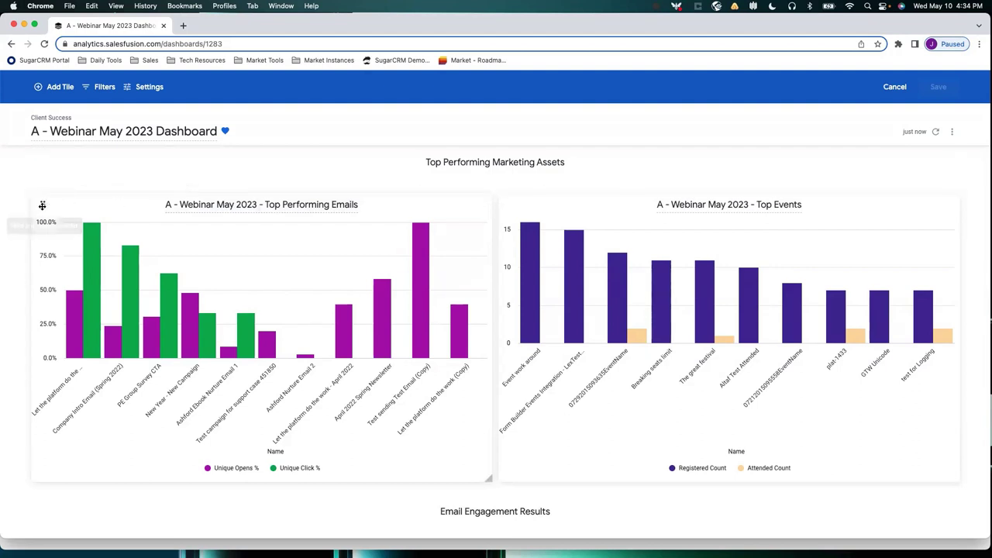
pyautogui.moveTo(42, 205)
pyautogui.mouseDown()
pyautogui.moveTo(85, 250)
pyautogui.moveTo(34, 203)
pyautogui.mouseUp()
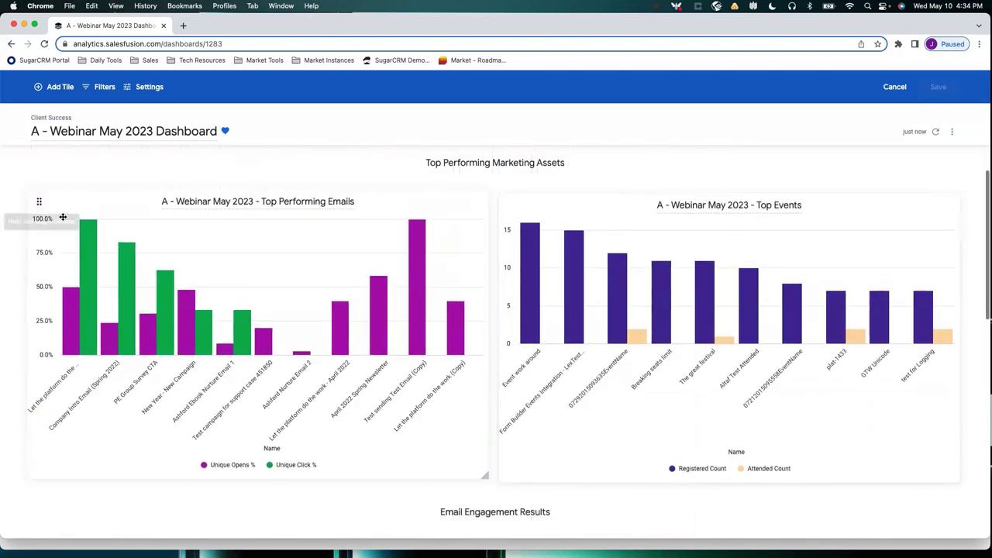
pyautogui.moveTo(484, 475)
pyautogui.mouseDown()
pyautogui.moveTo(426, 446)
pyautogui.moveTo(487, 476)
pyautogui.mouseUp()
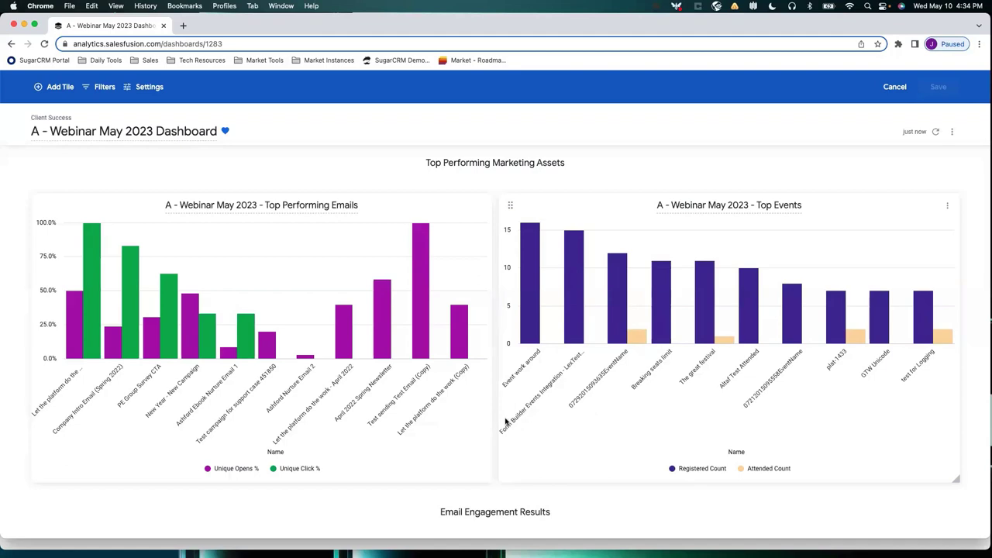
pyautogui.scroll(-3, 505, 420)
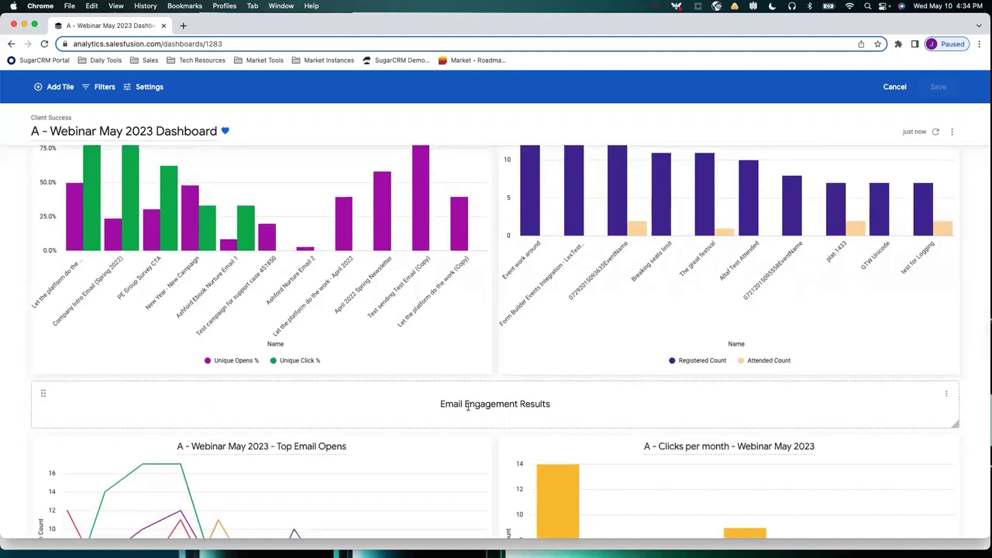
pyautogui.scroll(-6, 516, 402)
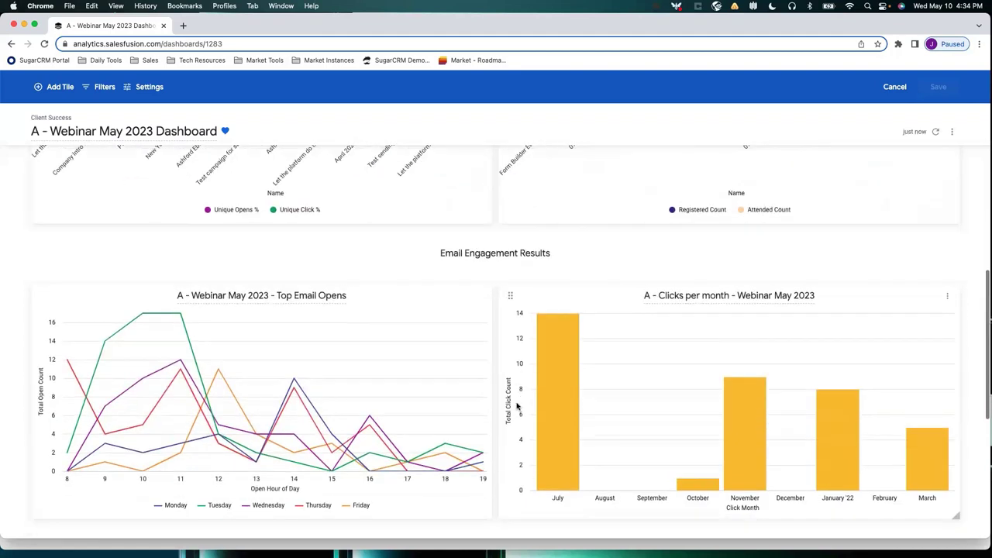
pyautogui.moveTo(285, 245)
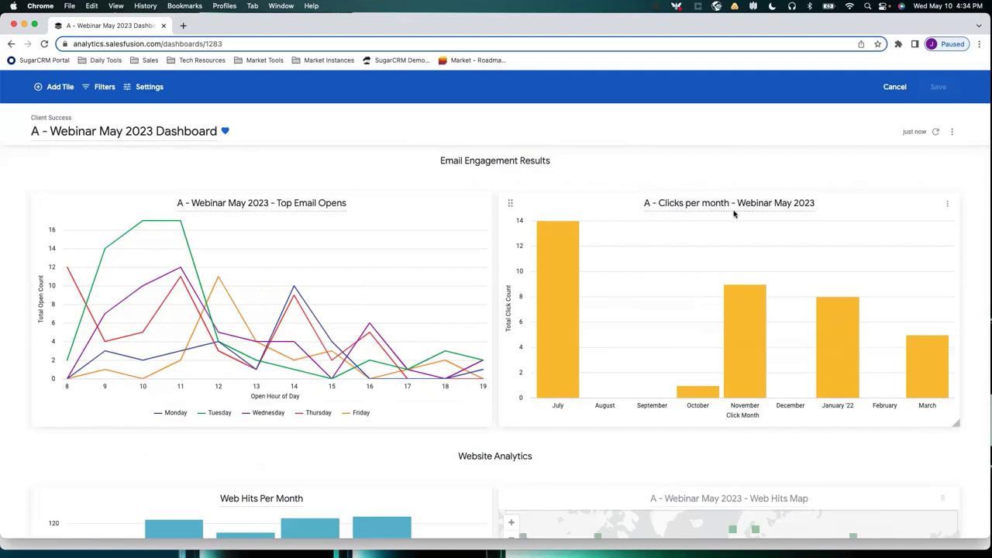
pyautogui.moveTo(560, 372)
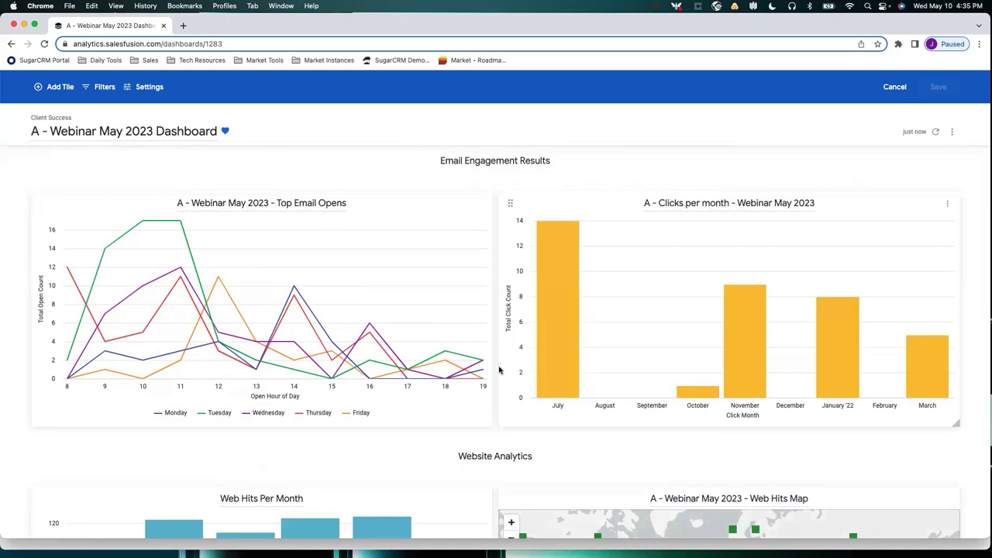
pyautogui.scroll(-3, 500, 369)
pyautogui.scroll(-2, 500, 369)
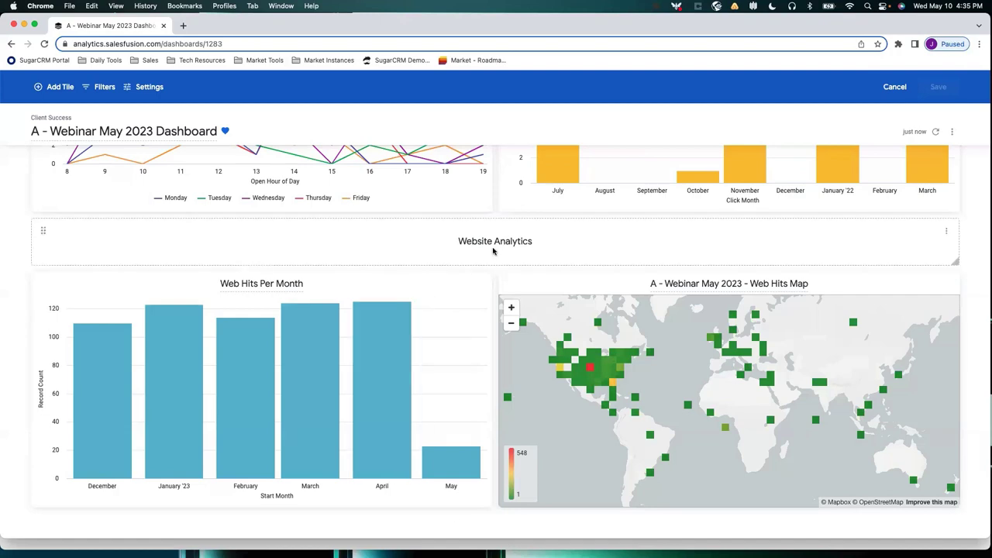
pyautogui.scroll(10, 491, 250)
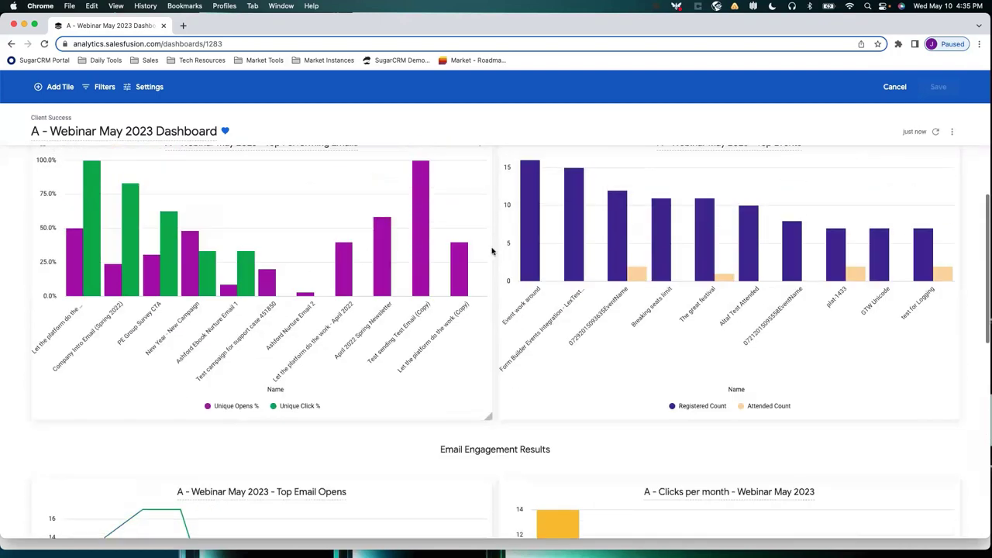
pyautogui.click(952, 133)
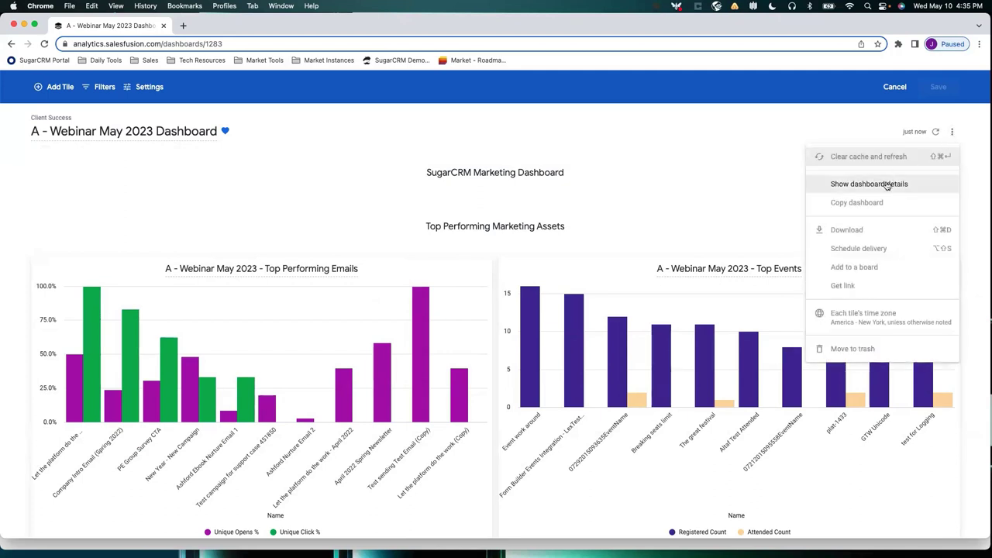
pyautogui.click(895, 88)
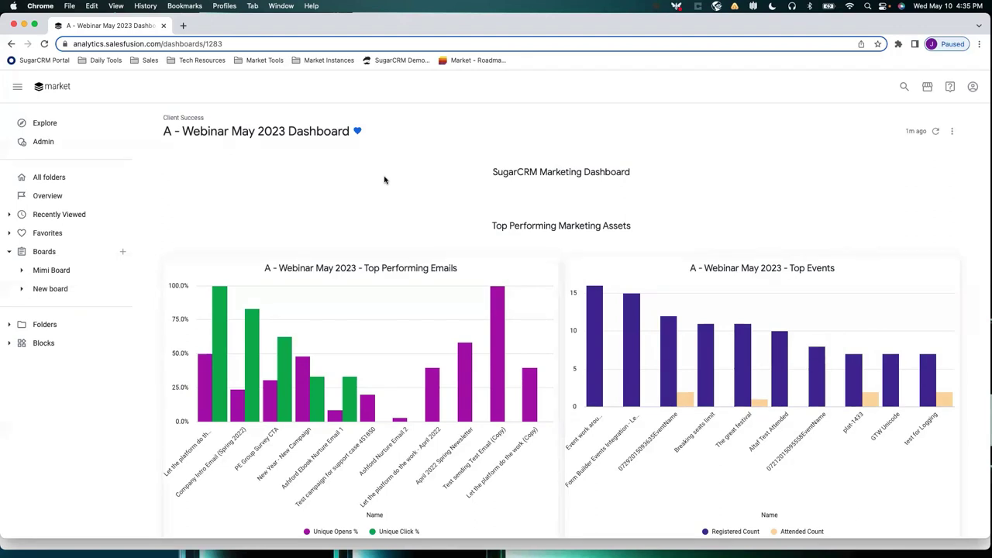
pyautogui.click(952, 132)
# Step: Edit the SugarCRM Marketing Dashboard title tile with body 'Test Text' and subtitle 'Test 123', then save
pyautogui.click(870, 186)
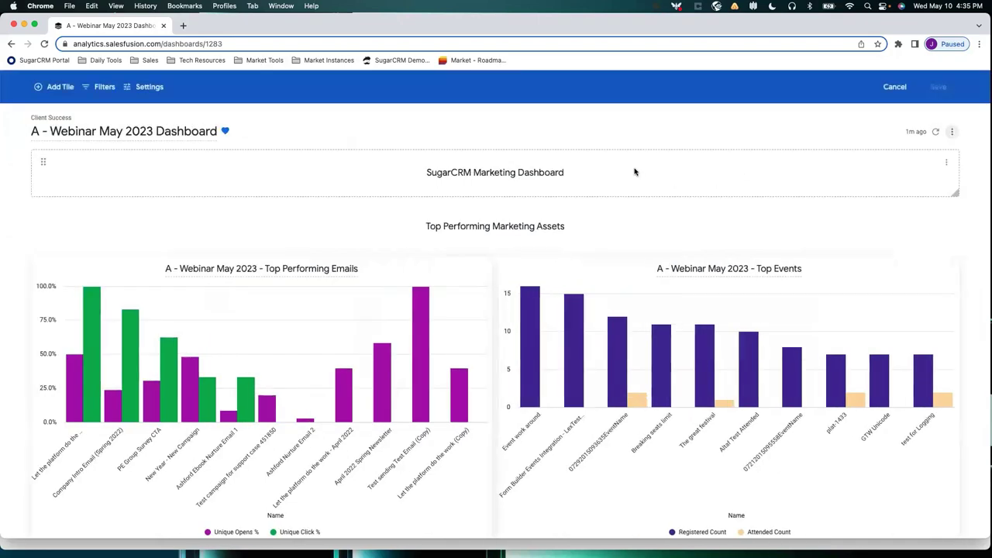
pyautogui.click(945, 164)
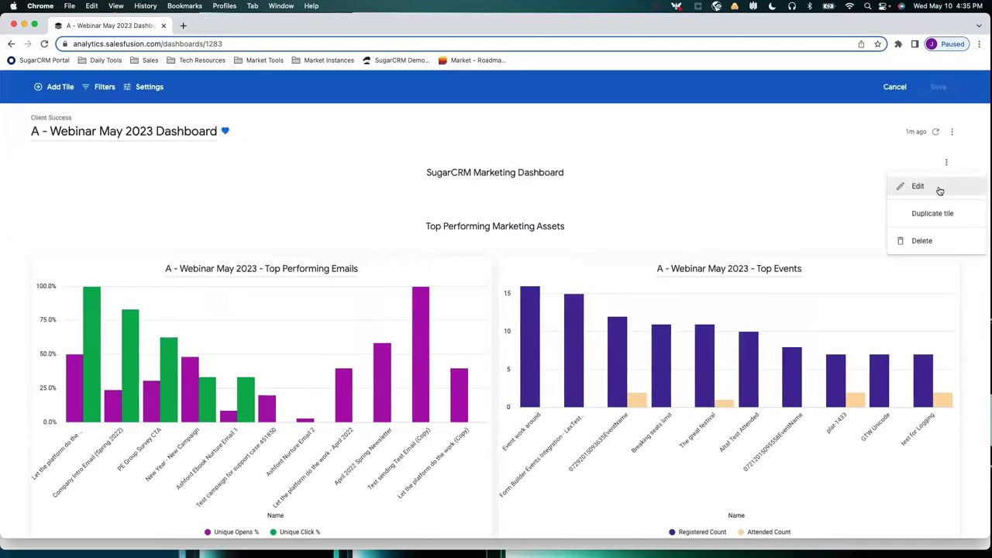
pyautogui.click(918, 187)
pyautogui.click(474, 252)
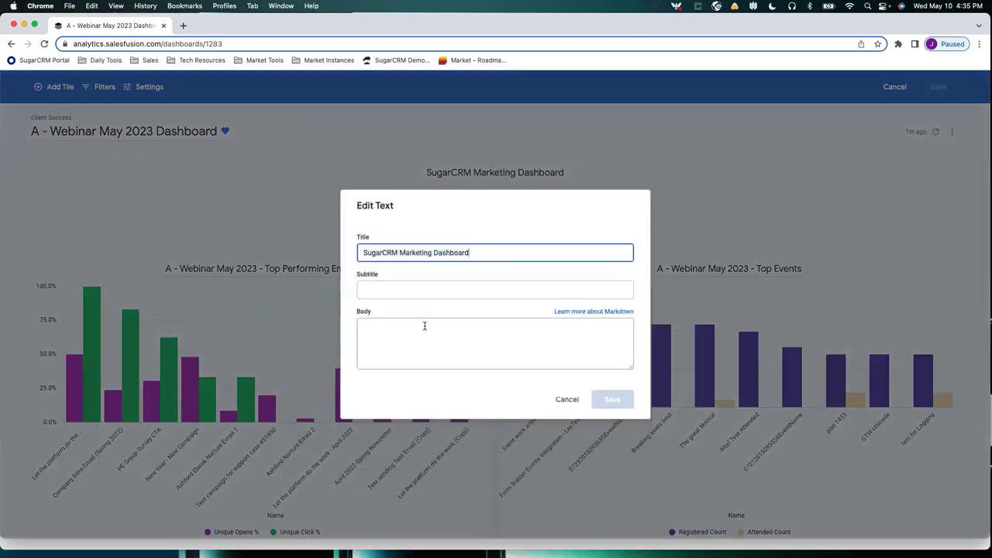
pyautogui.click(434, 330)
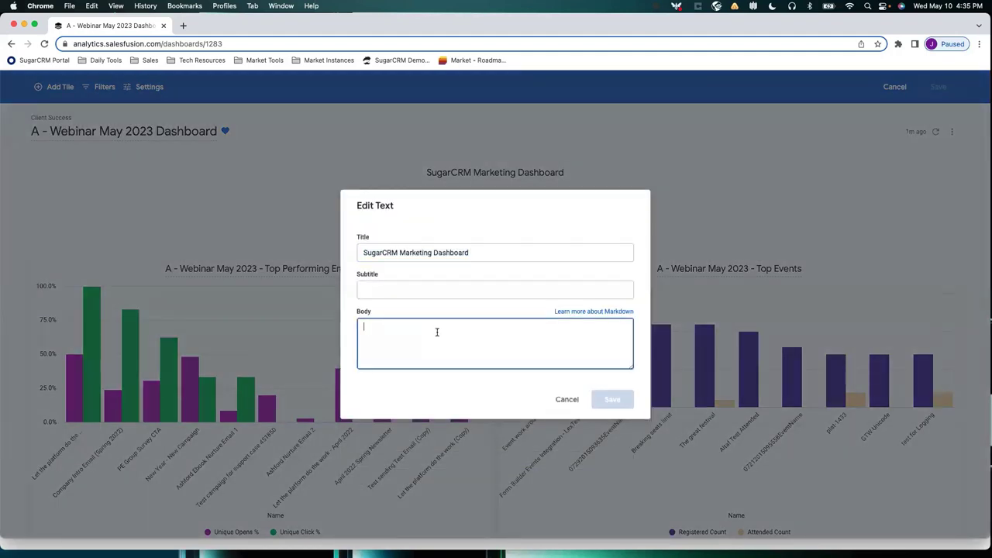
pyautogui.write('Test Text')
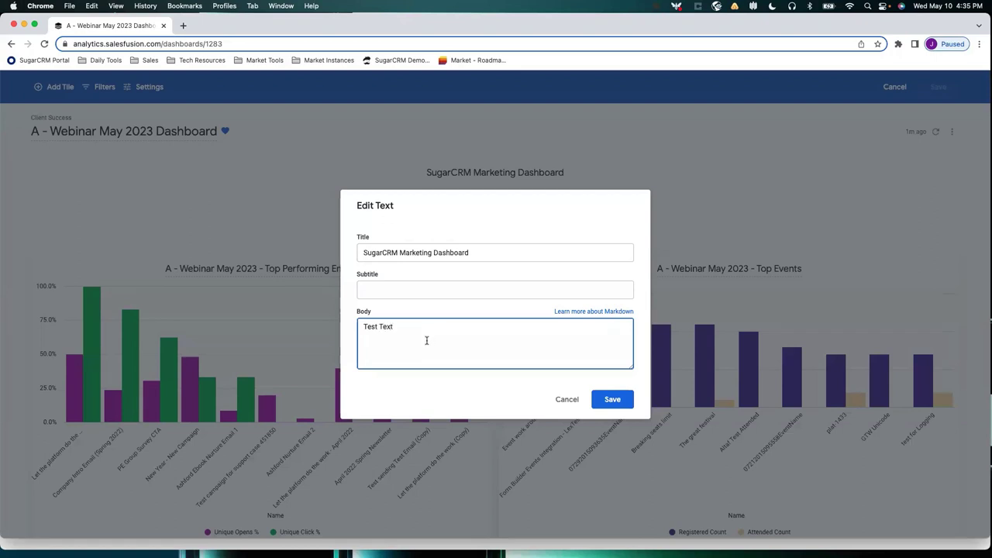
pyautogui.moveTo(411, 328); pyautogui.dragTo(338, 316)
pyautogui.click(395, 289)
pyautogui.write('Test 123')
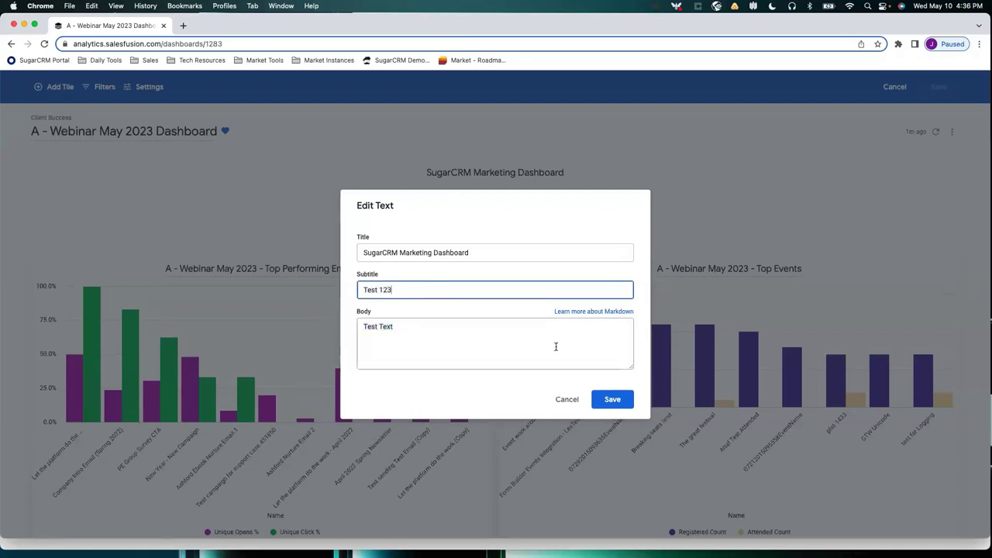
pyautogui.click(611, 400)
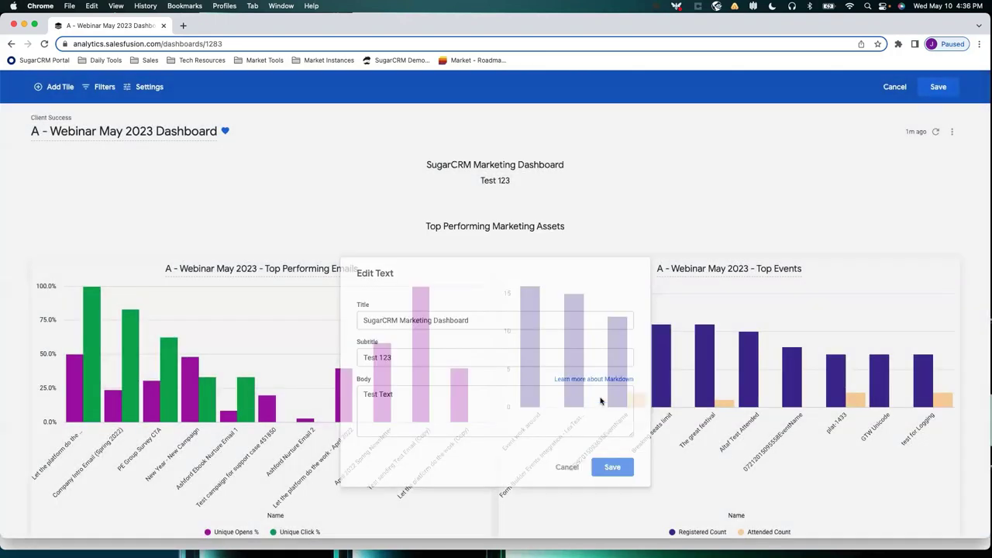
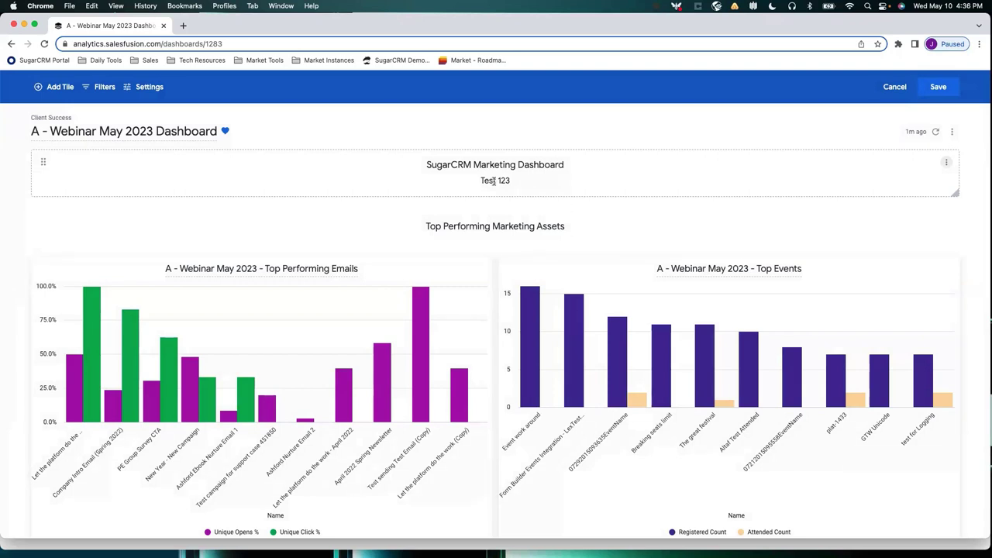
# Step: Save the A - Webinar May 2023 Dashboard to exit edit mode
pyautogui.click(932, 88)
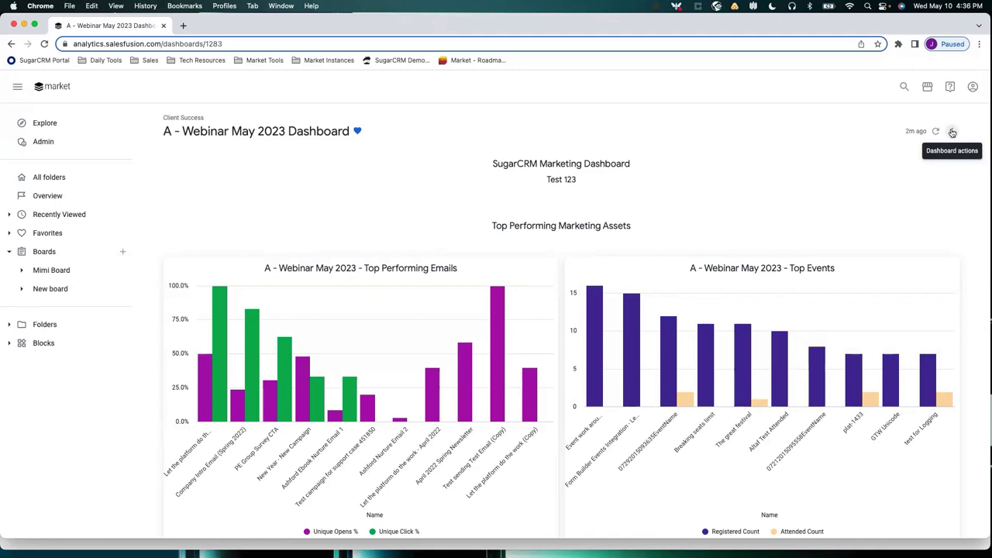
pyautogui.click(952, 132)
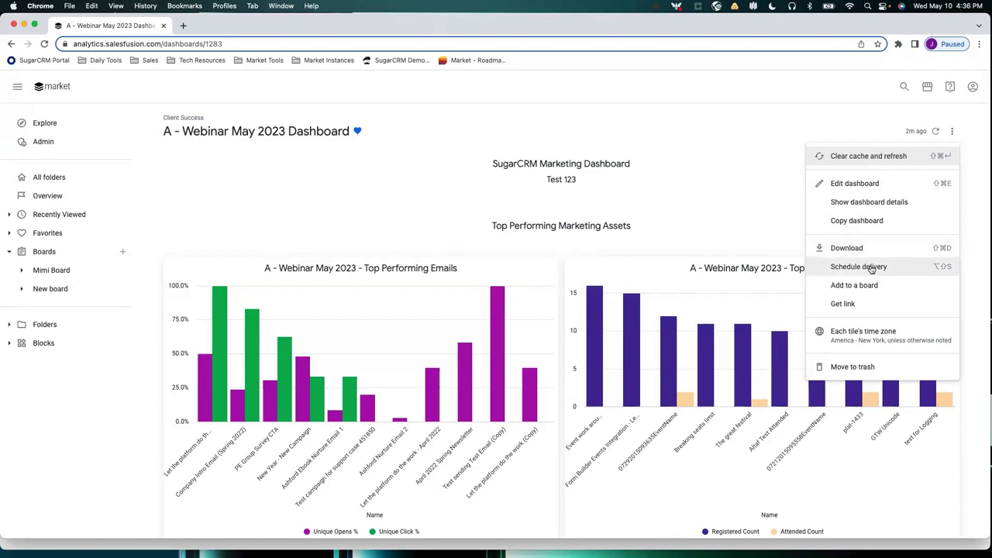
pyautogui.click(870, 266)
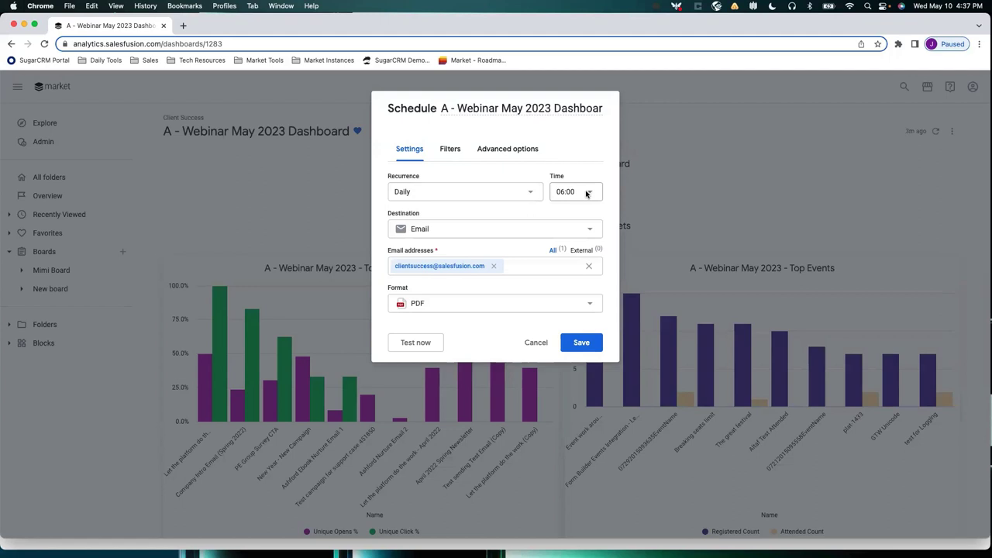
pyautogui.click(587, 192)
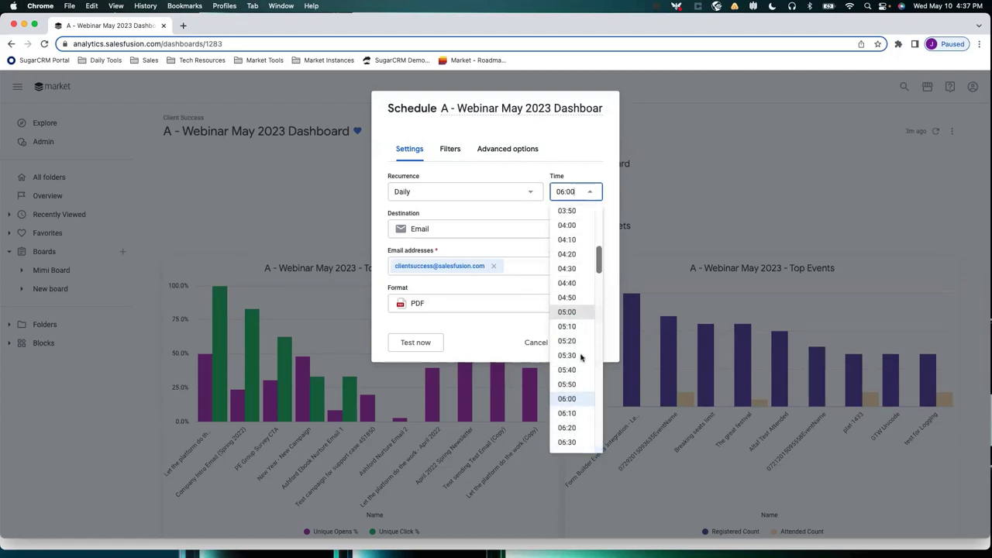
pyautogui.scroll(-5, 581, 356)
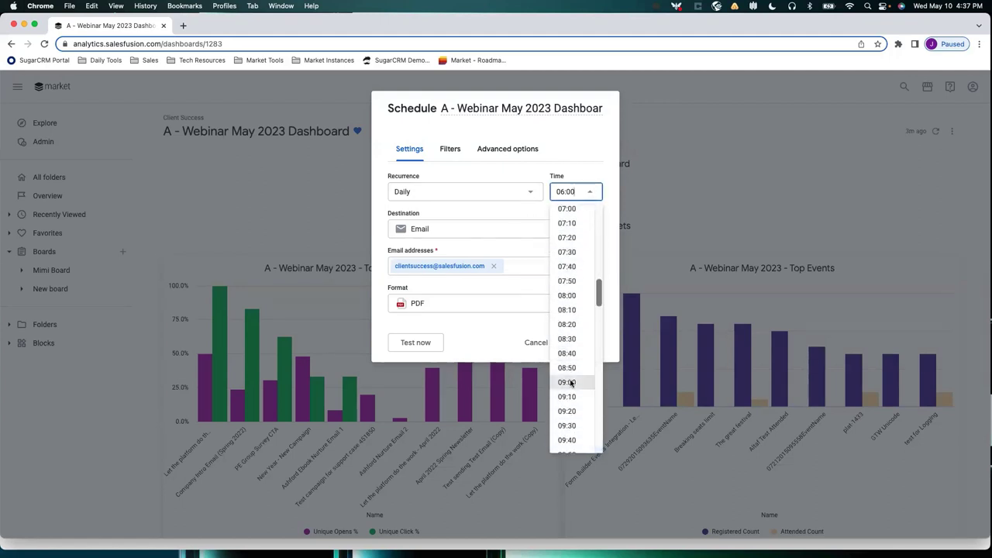
pyautogui.click(568, 382)
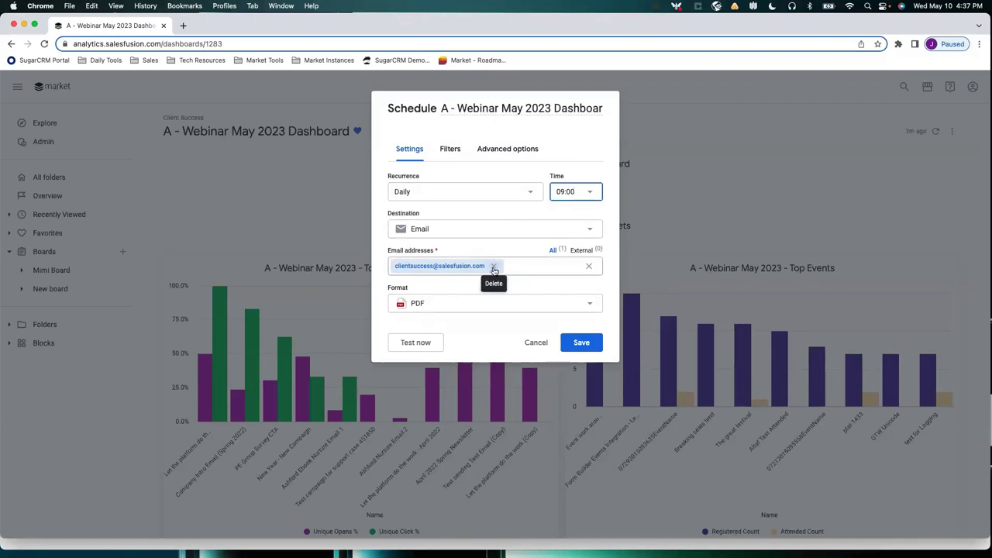
pyautogui.click(494, 266)
pyautogui.click(447, 306)
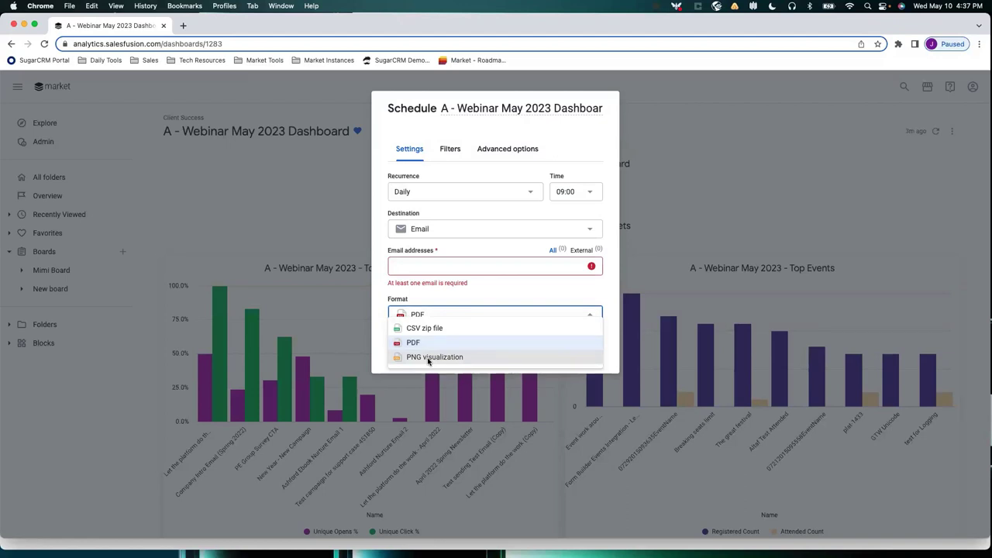
pyautogui.click(489, 297)
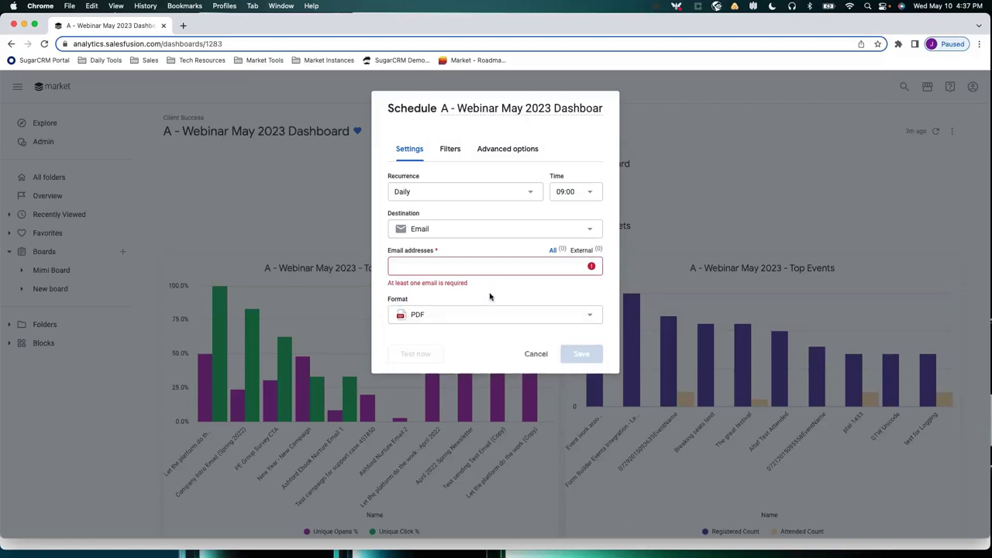
pyautogui.click(513, 153)
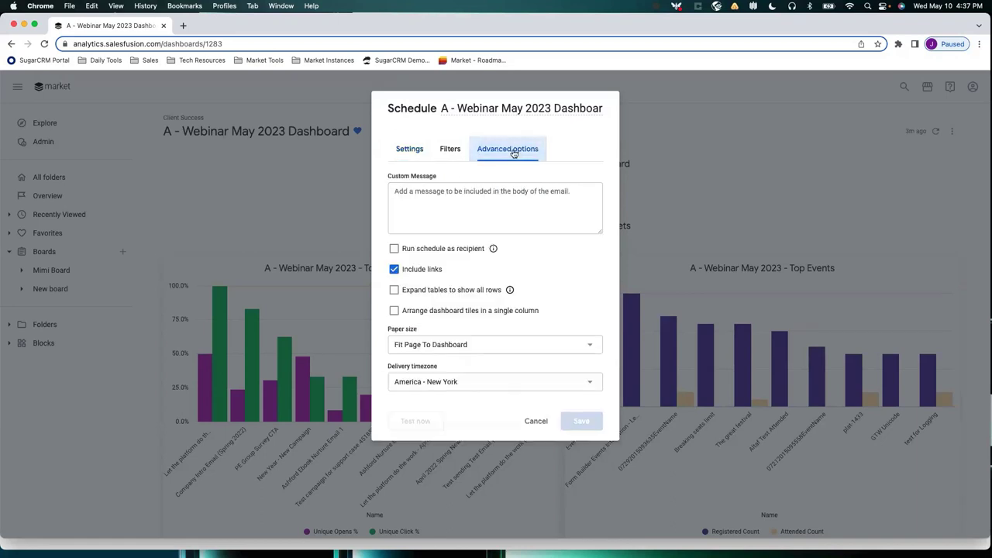
pyautogui.click(473, 384)
pyautogui.click(473, 384)
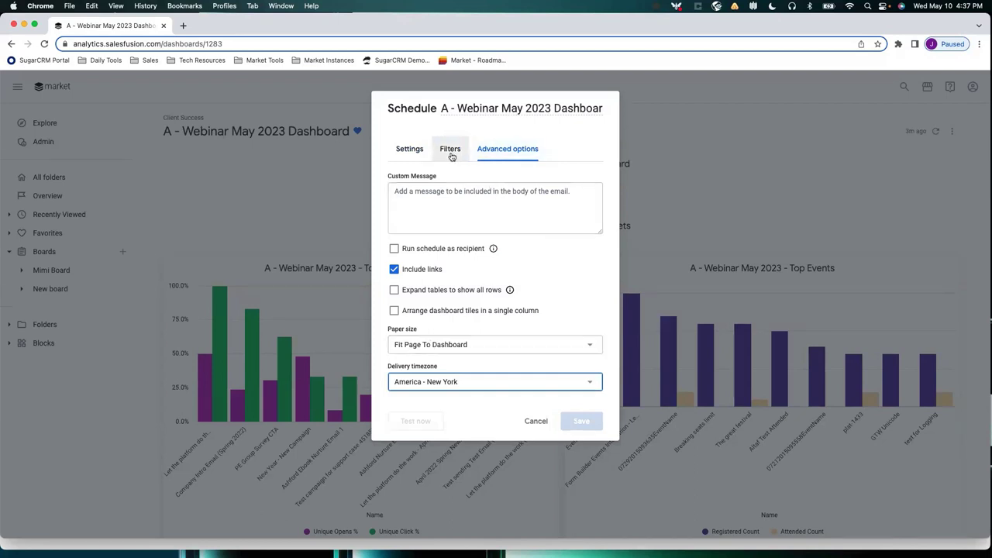
pyautogui.click(411, 152)
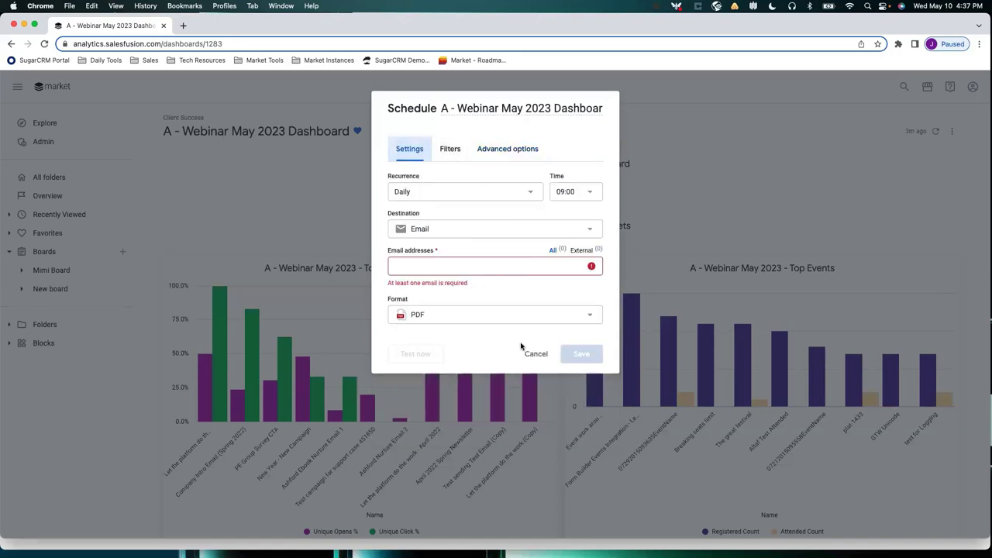
pyautogui.click(536, 355)
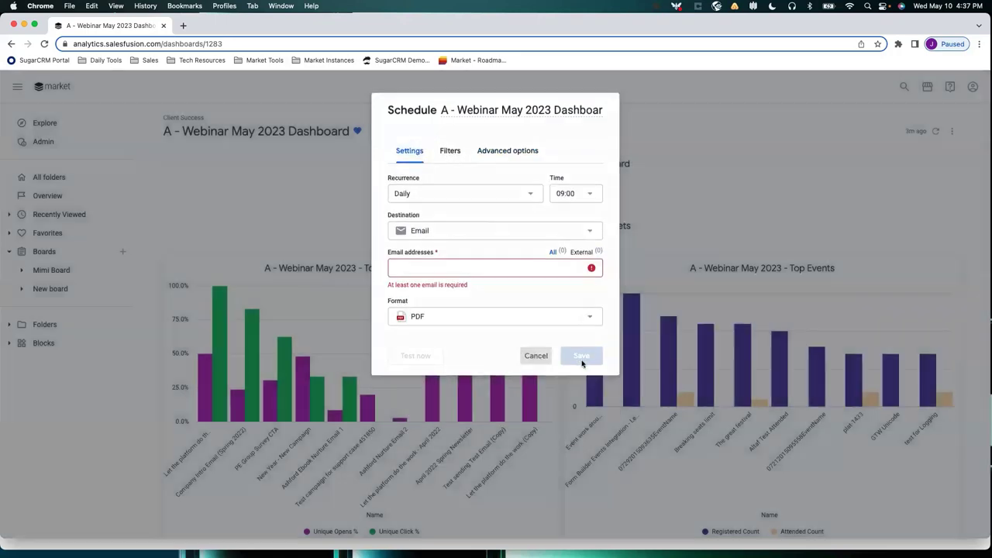
pyautogui.click(952, 131)
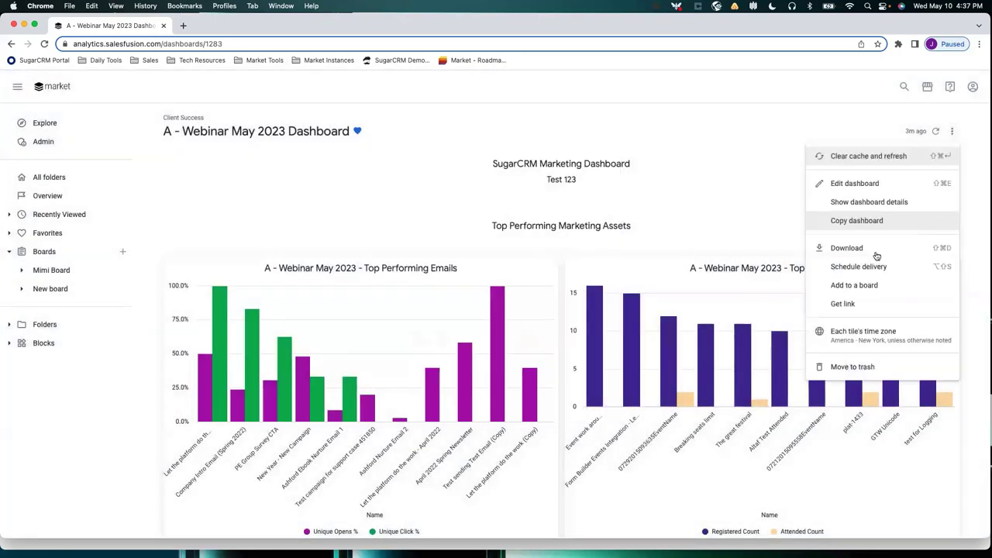
pyautogui.click(860, 304)
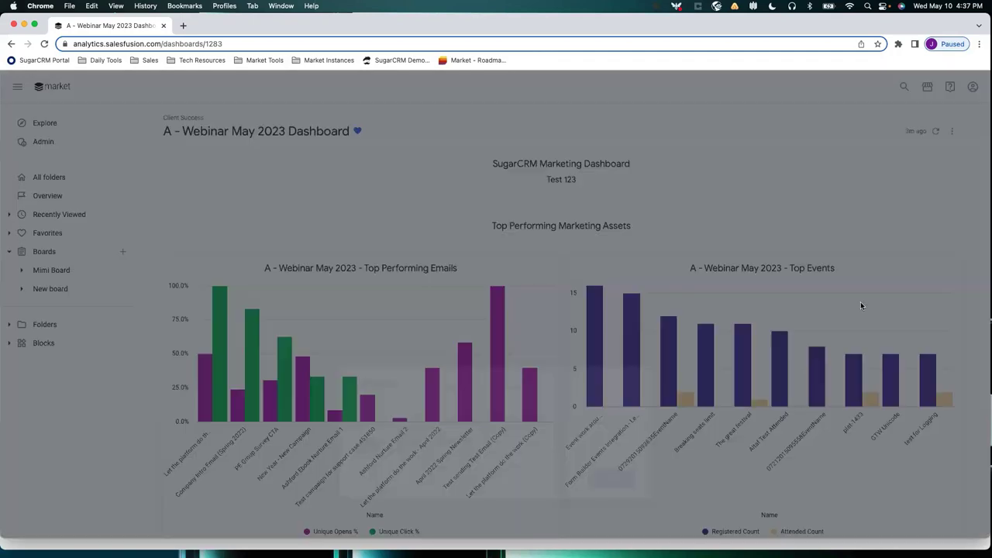
pyautogui.tripleClick(490, 291)
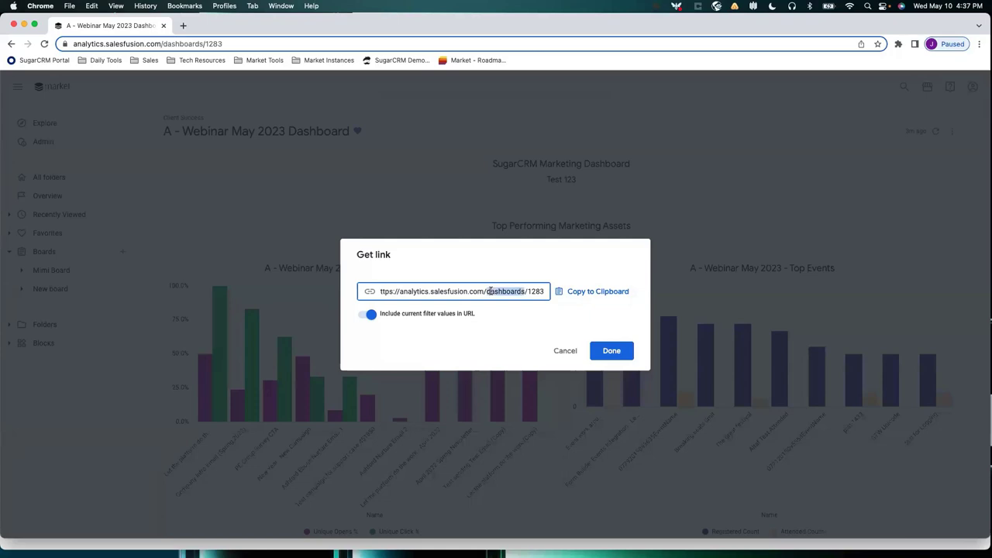
pyautogui.click(566, 351)
pyautogui.click(952, 131)
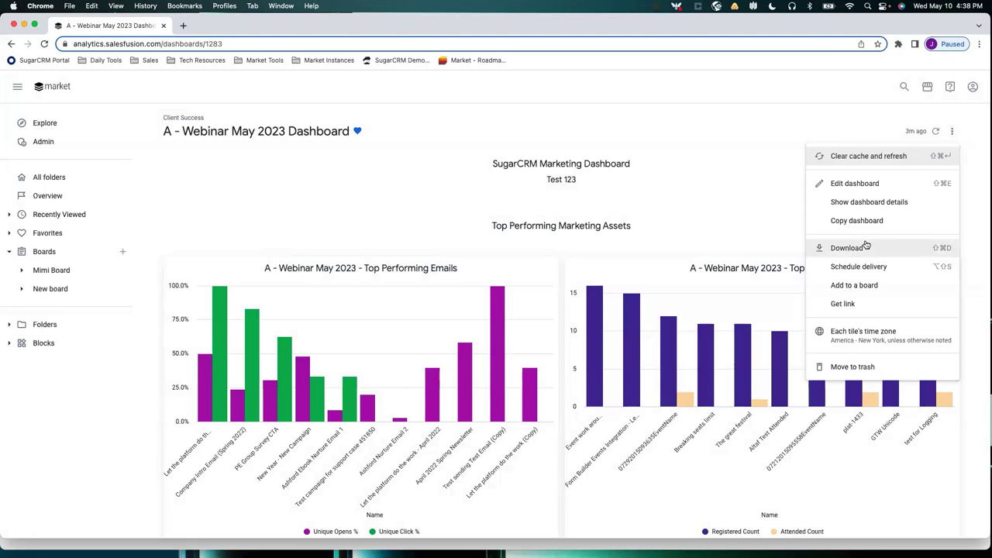
pyautogui.click(868, 335)
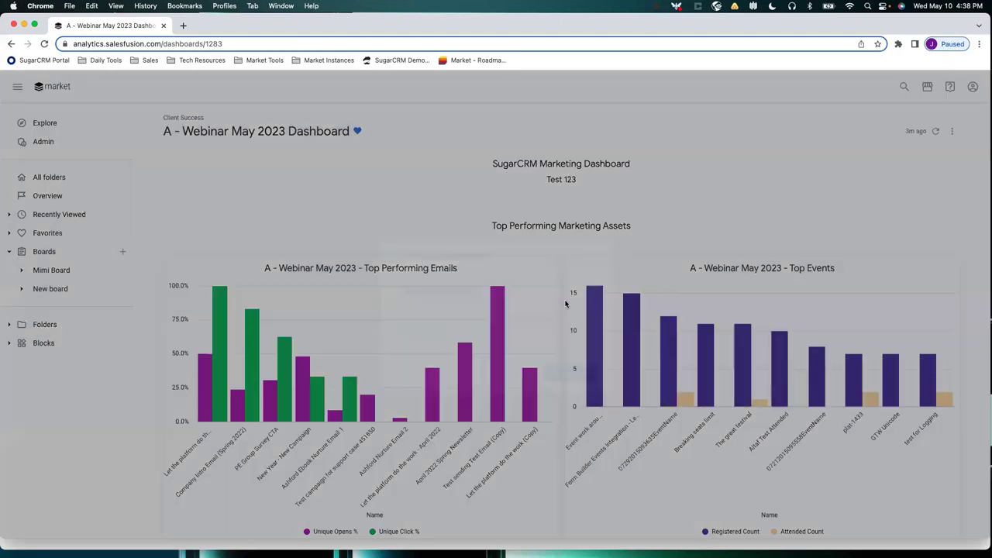
pyautogui.click(482, 146)
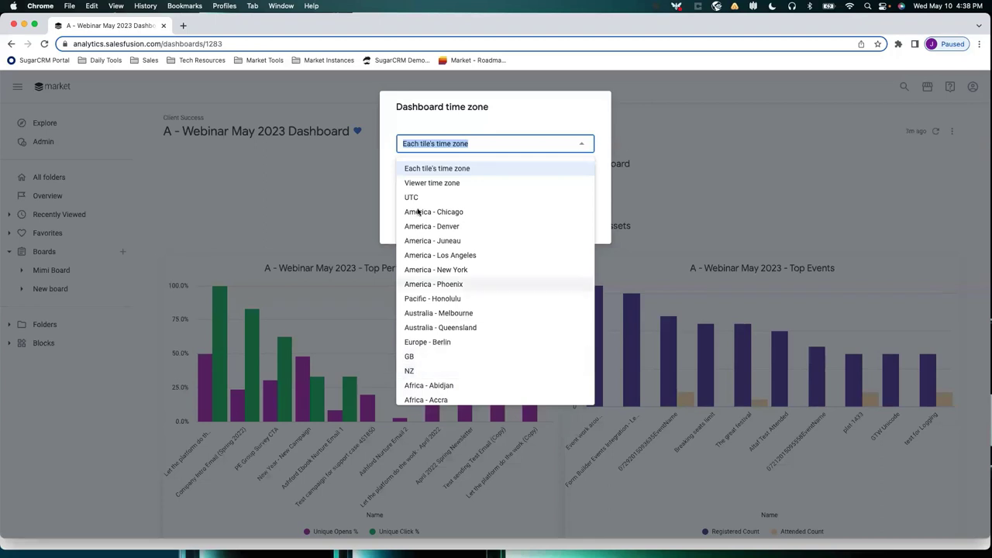
pyautogui.click(386, 183)
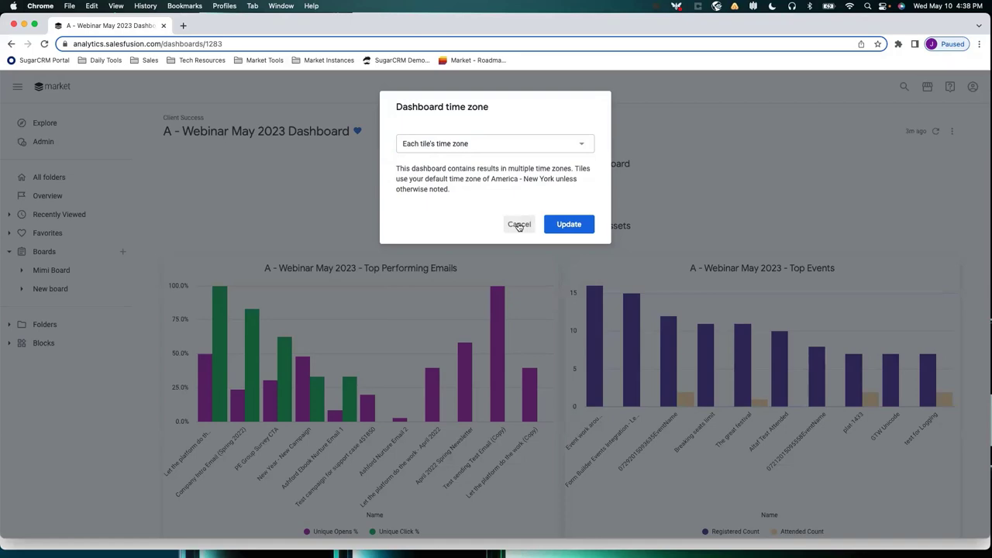
pyautogui.click(518, 225)
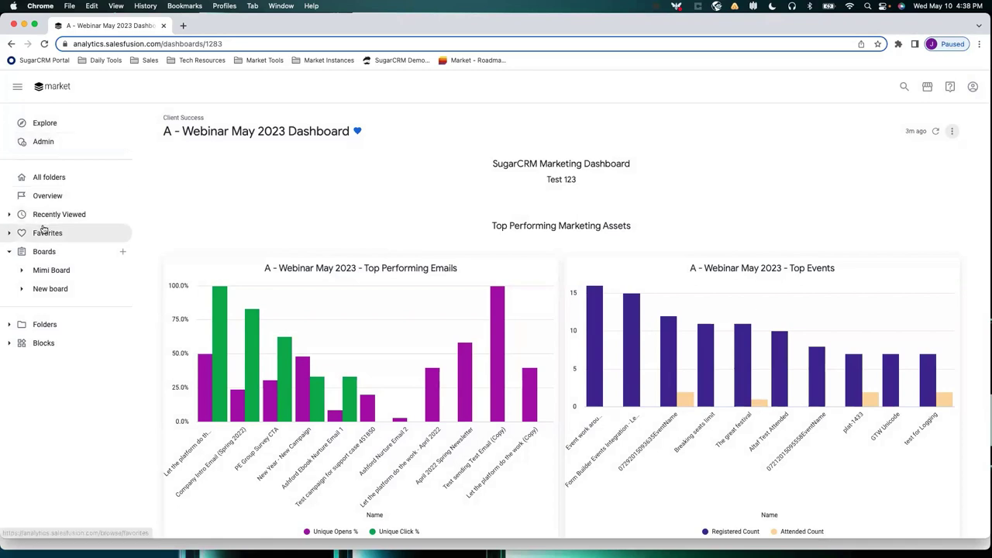
# Step: In the Client Success folder's Looks section, open the Best Send Time look
pyautogui.click(48, 144)
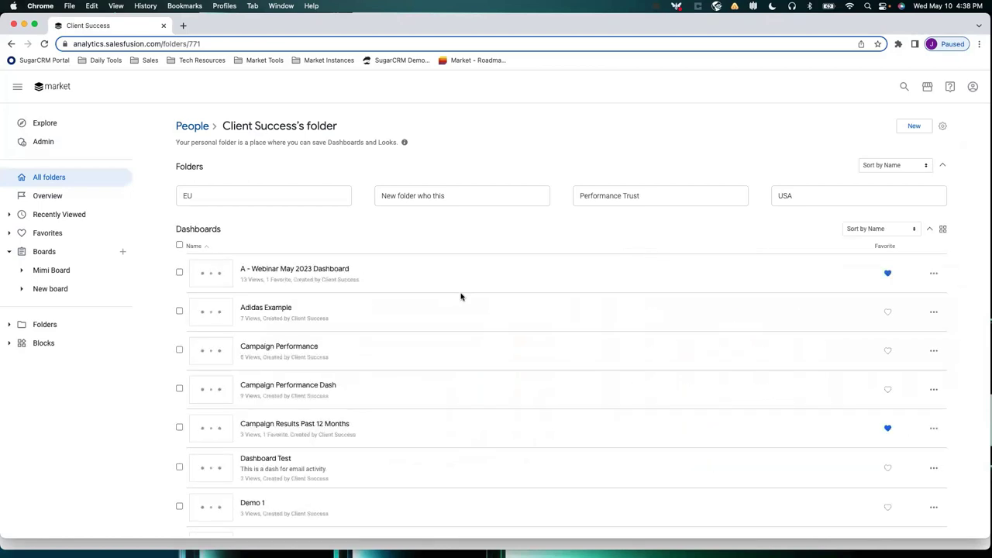
pyautogui.scroll(-1, 352, 324)
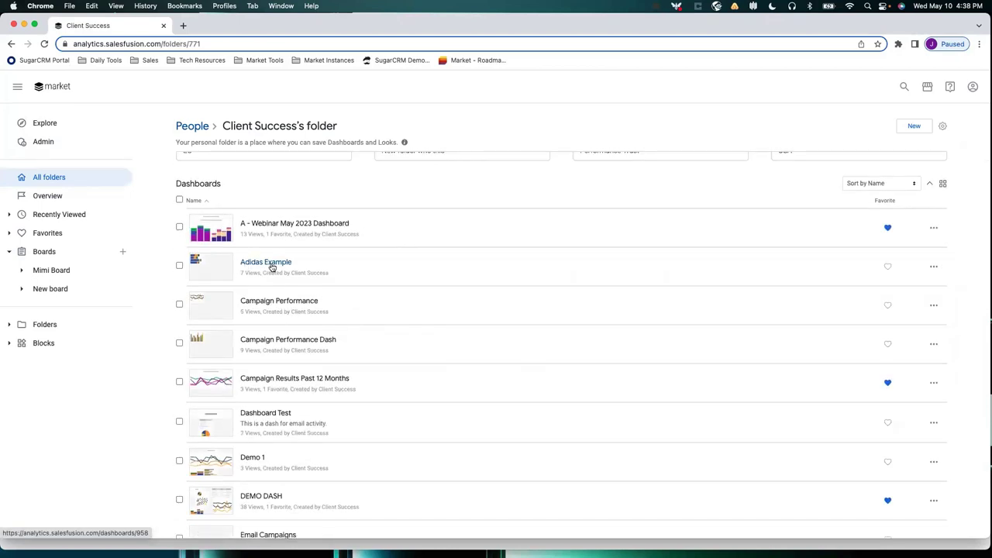
pyautogui.scroll(-3, 272, 267)
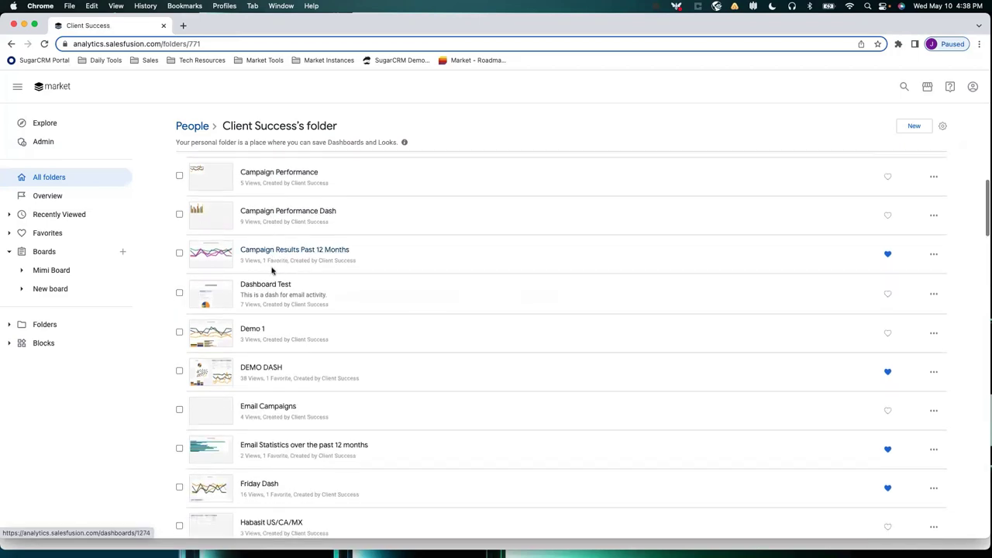
pyautogui.scroll(-20, 271, 270)
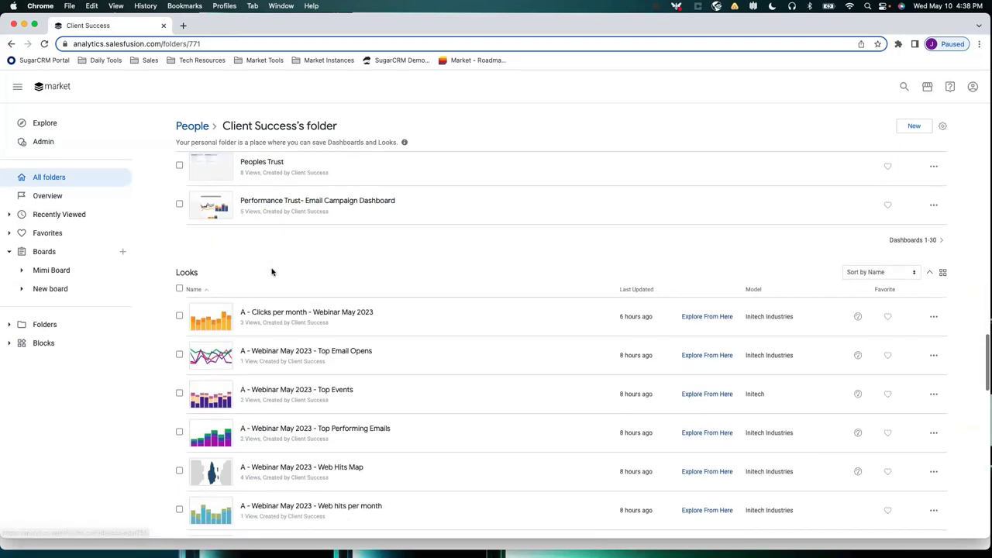
pyautogui.scroll(-7, 271, 272)
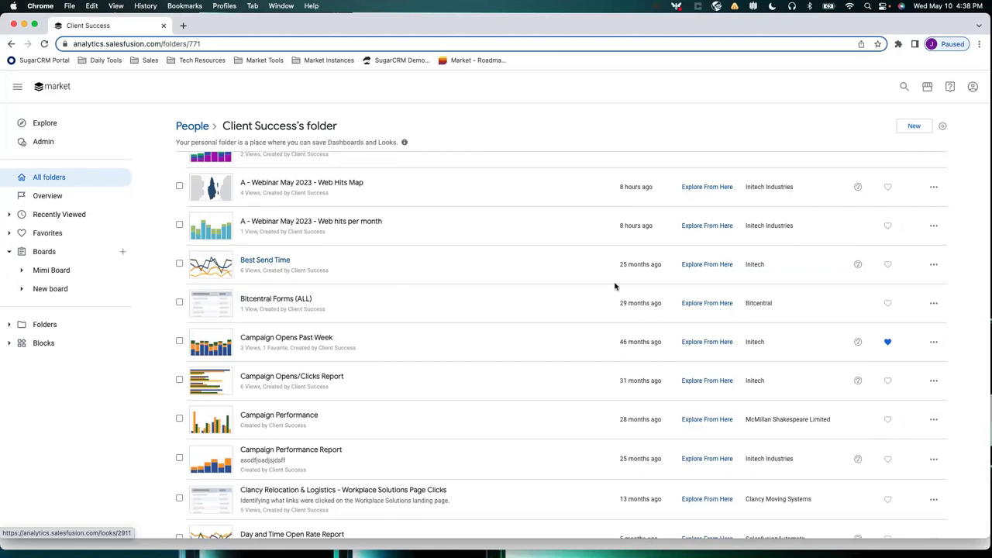
pyautogui.click(933, 266)
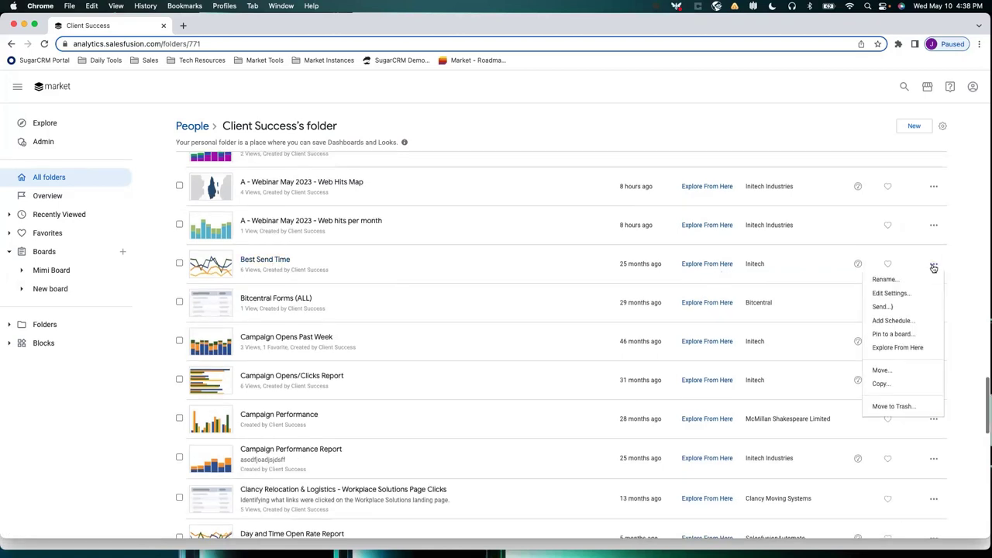
pyautogui.click(277, 258)
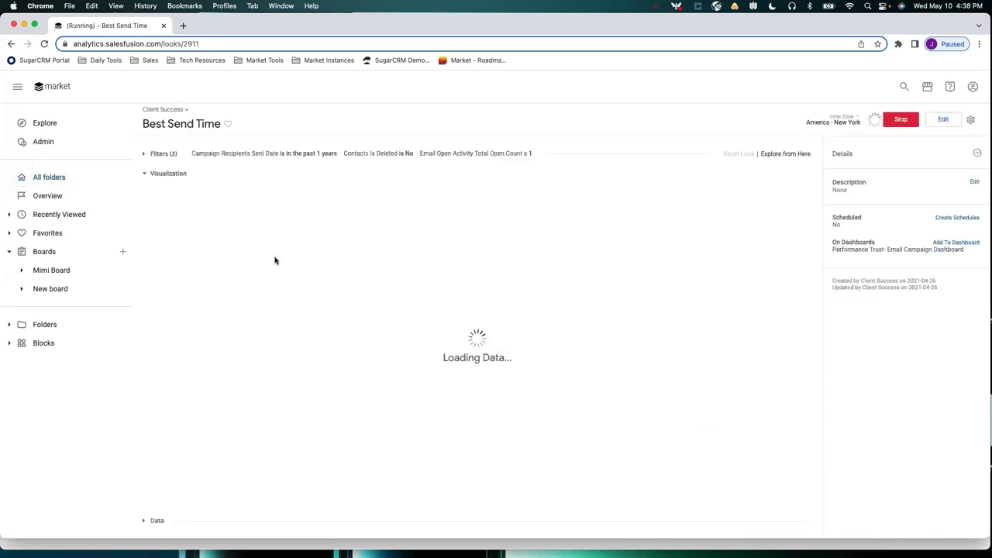
# Step: Save Best Send Time to the existing A - Webinar May 2023 Dashboard, then return to Client Success
pyautogui.click(972, 122)
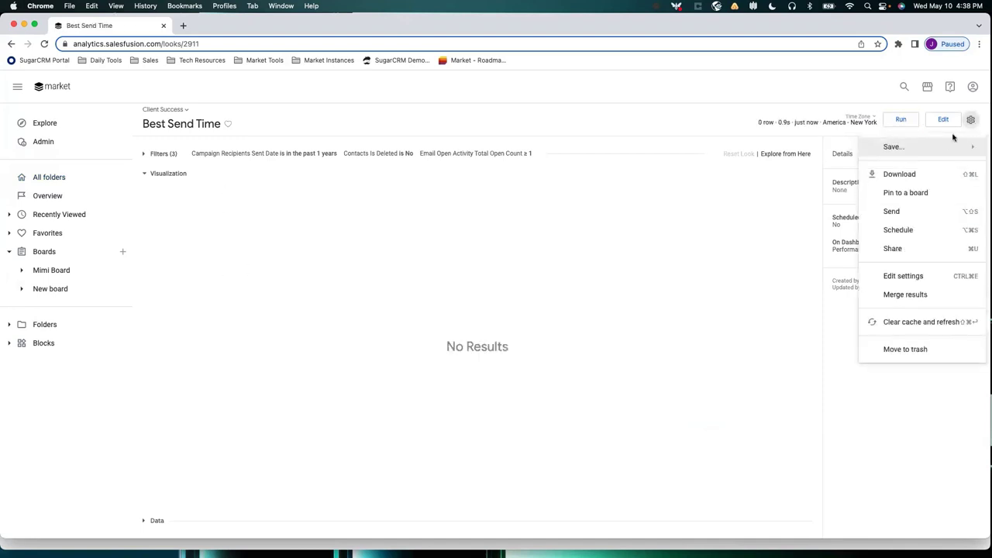
pyautogui.moveTo(935, 147)
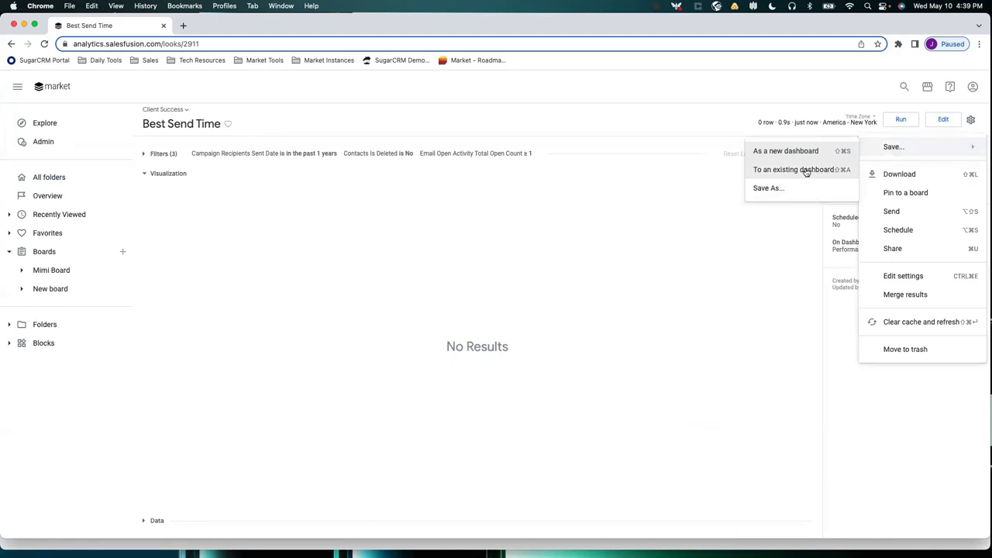
pyautogui.click(806, 172)
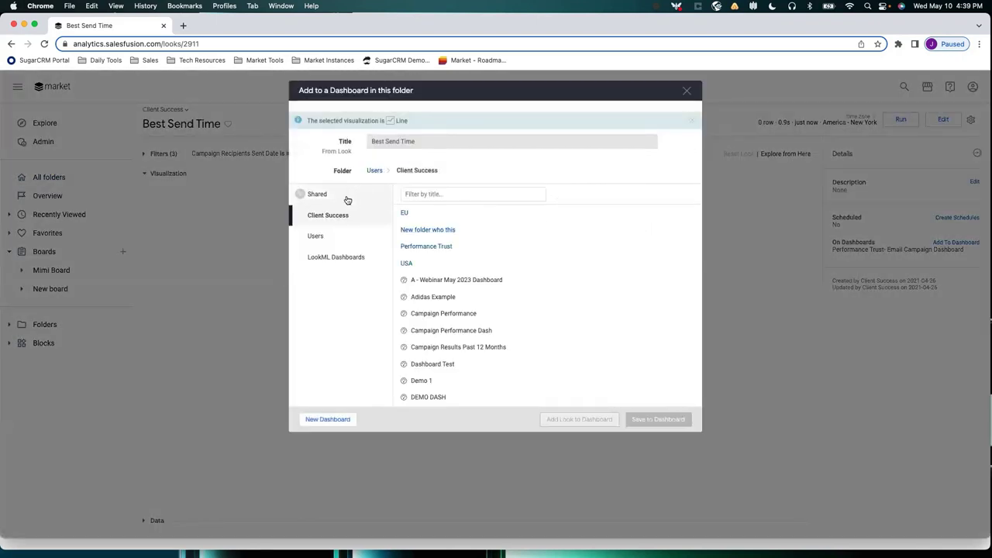
pyautogui.click(480, 280)
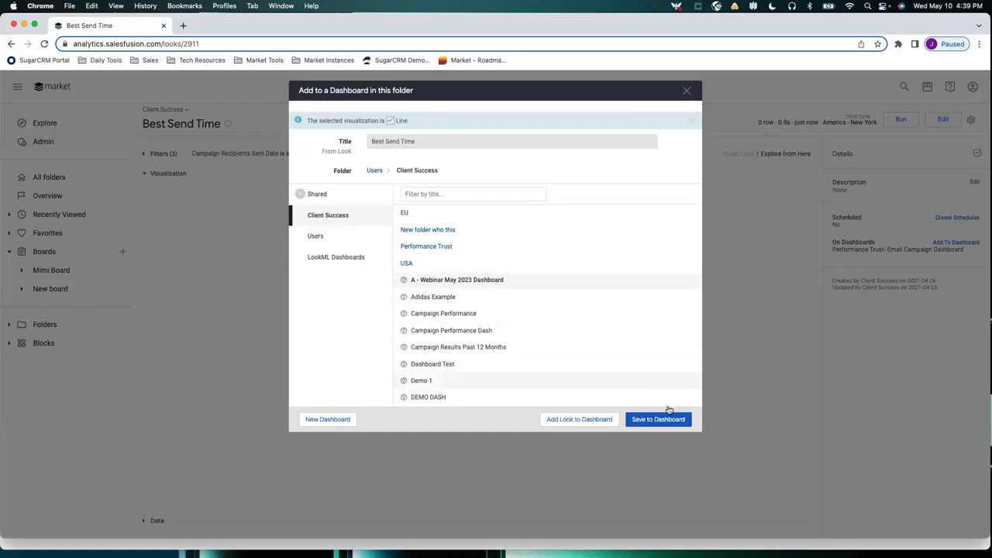
pyautogui.click(558, 416)
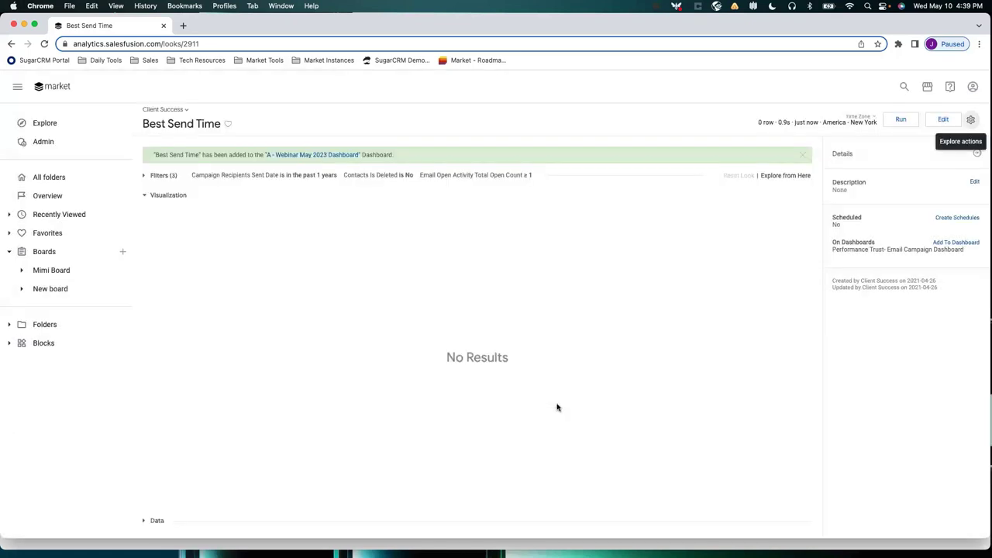
pyautogui.click(51, 87)
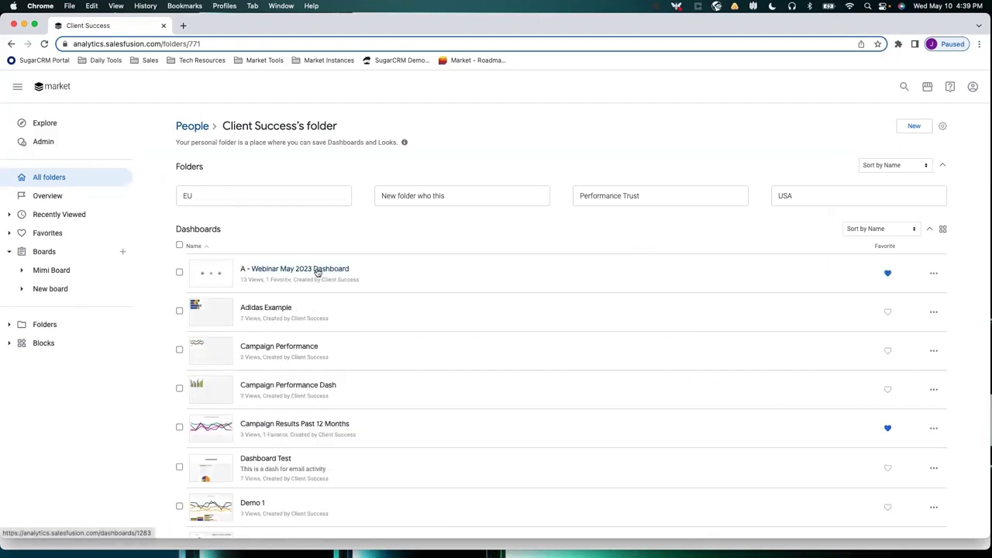
# Step: Open the A - Webinar May 2023 Dashboard and put it into edit mode
pyautogui.click(317, 271)
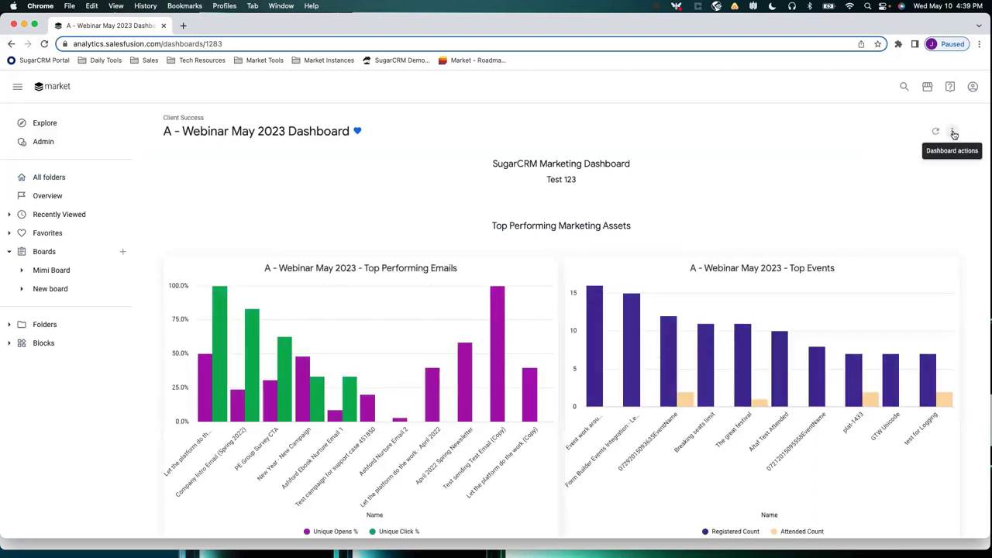
pyautogui.click(952, 133)
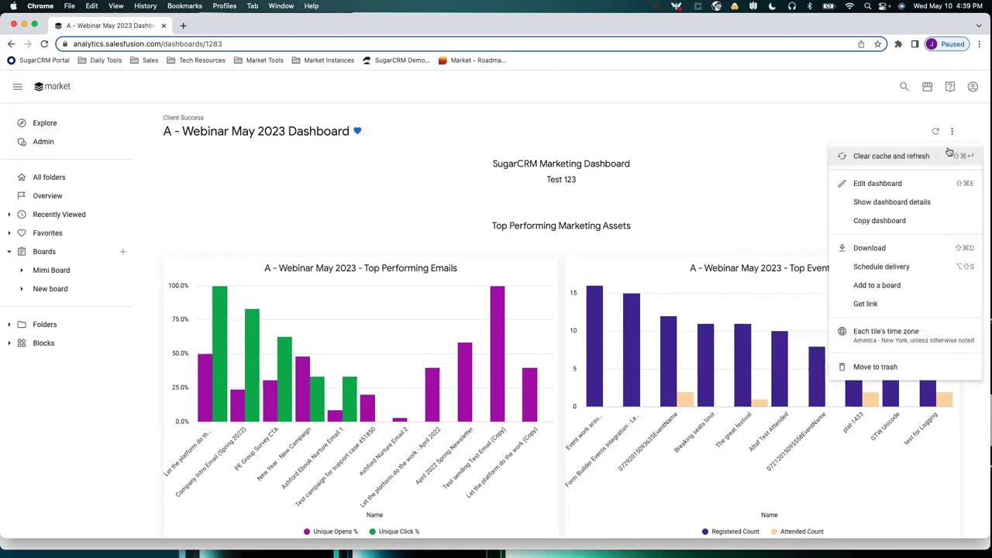
pyautogui.click(883, 184)
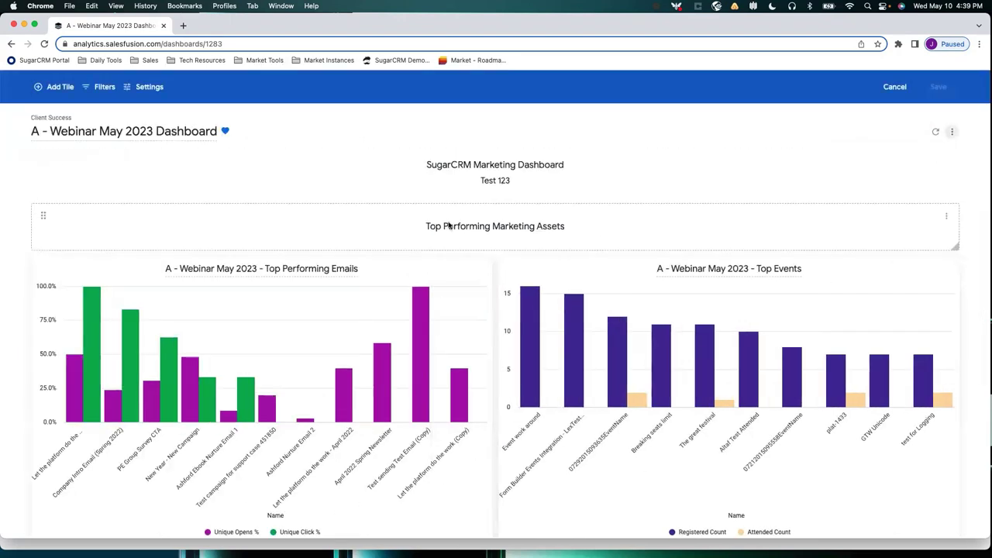
# Step: Drag the Best Send Time tile into the top row beside Top Events and save
pyautogui.scroll(-15, 481, 255)
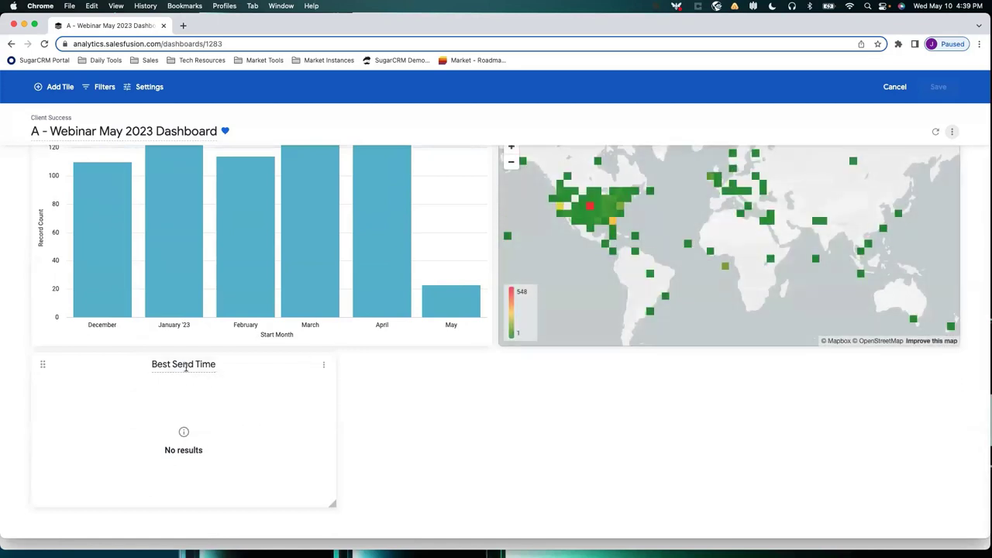
pyautogui.moveTo(43, 364); pyautogui.dragTo(97, 279)
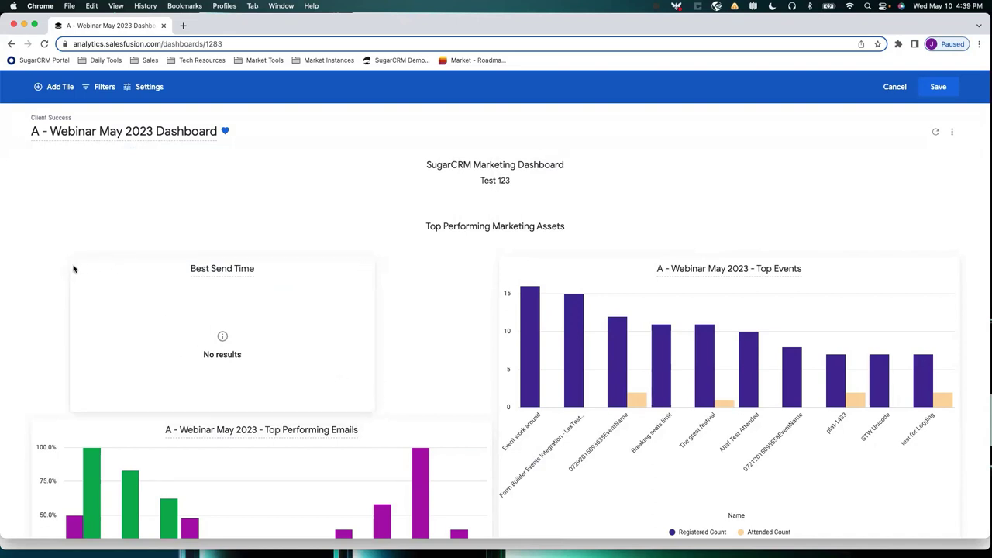
pyautogui.click(939, 88)
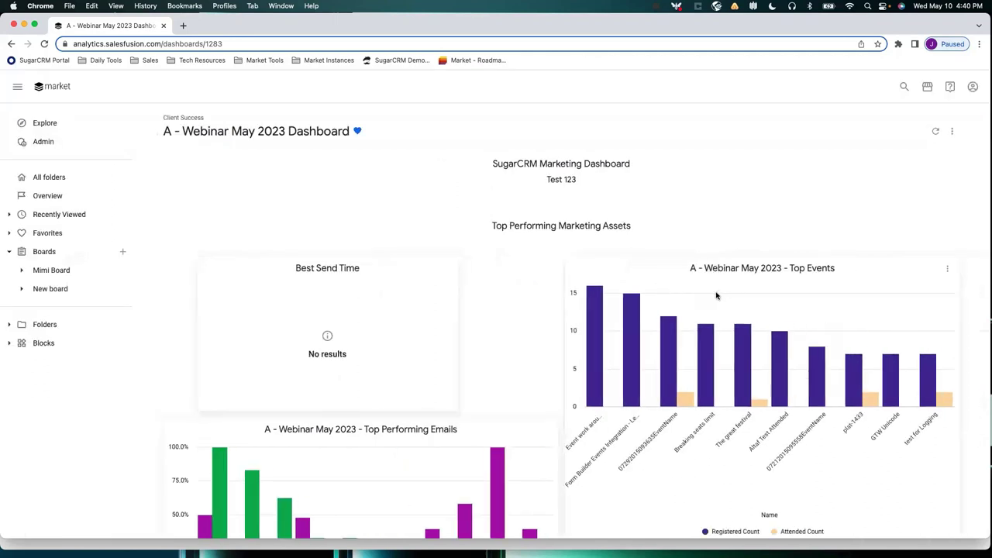
# Step: Open the three-dot options menu on the Top Performing Emails tile
pyautogui.scroll(-2, 481, 330)
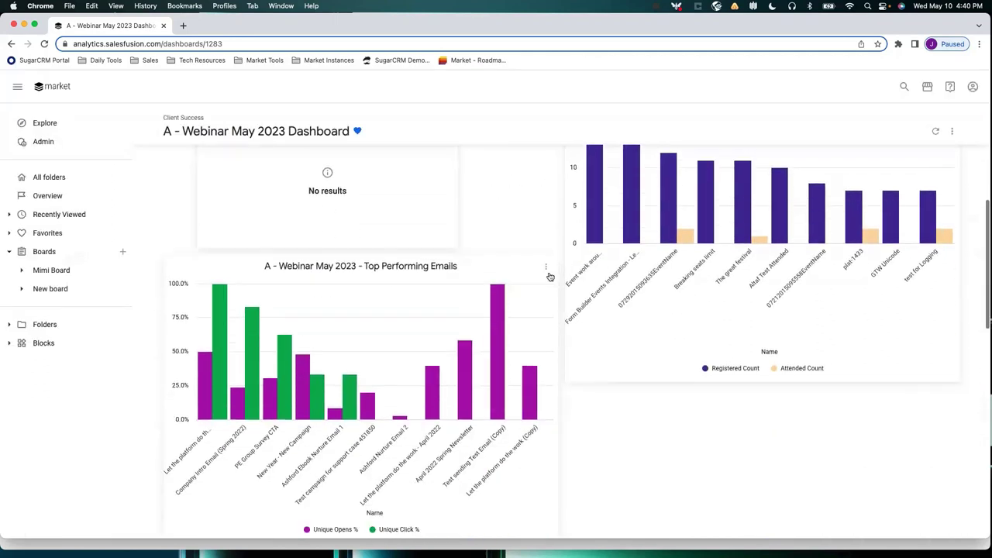
pyautogui.click(545, 267)
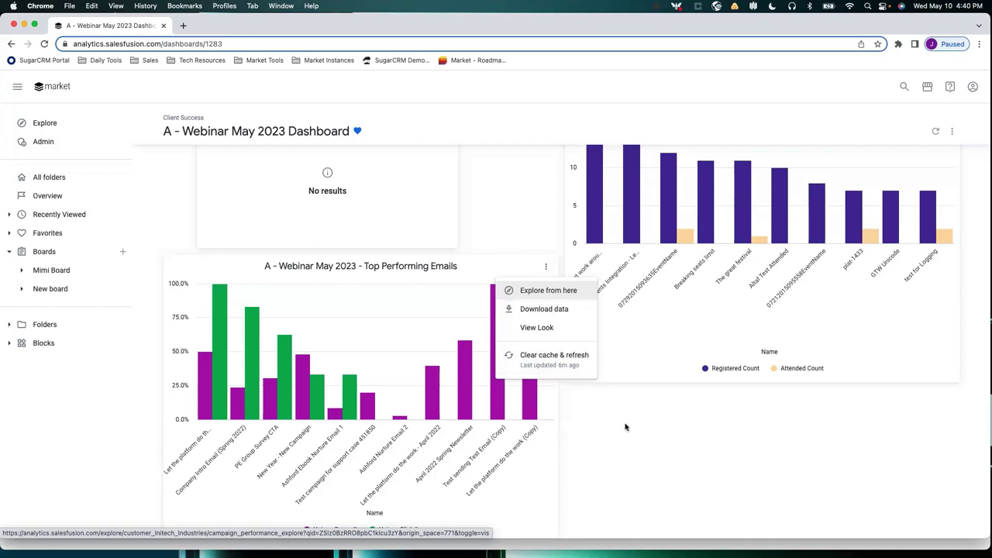
pyautogui.scroll(1, 626, 427)
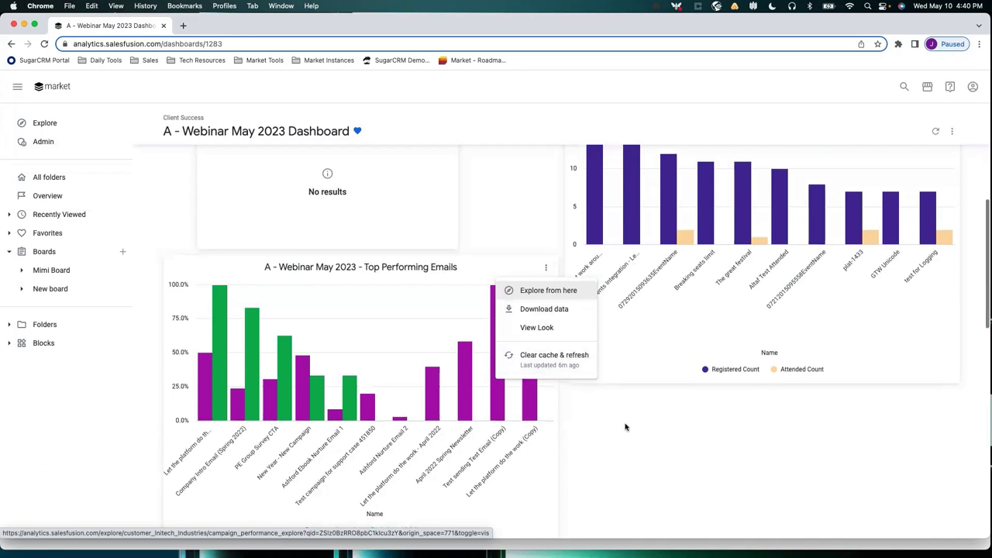
pyautogui.scroll(3, 625, 427)
pyautogui.scroll(-3, 612, 403)
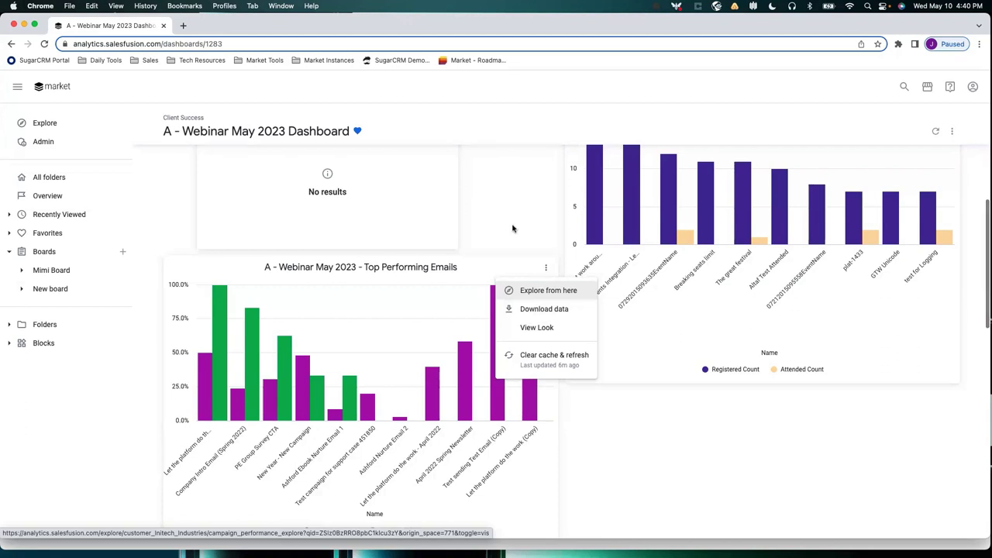